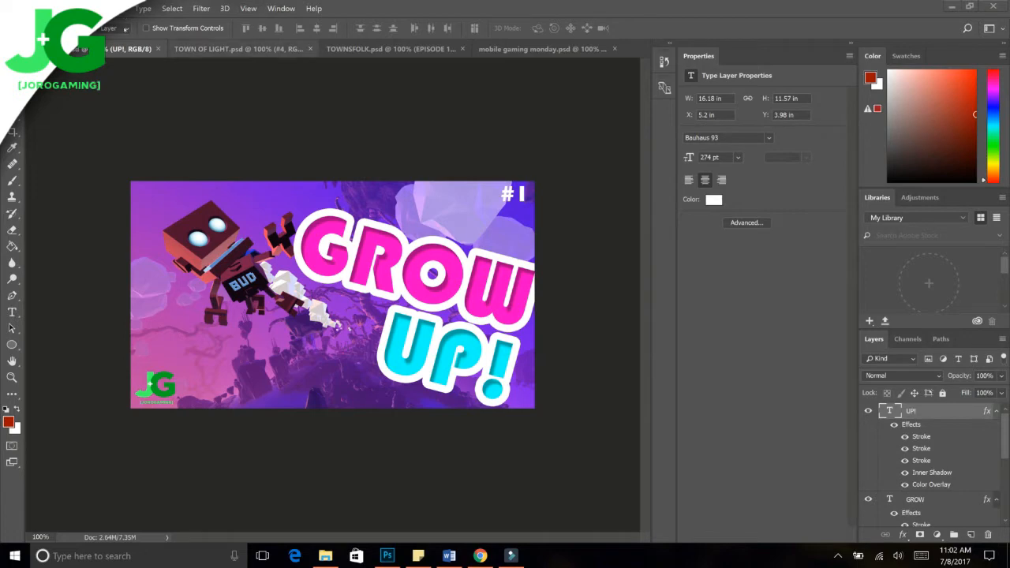
# Step: Look through the finished thumbnails in the Town of Light, Townsfolk and Mobile Gaming Monday documents
pyautogui.click(247, 49)
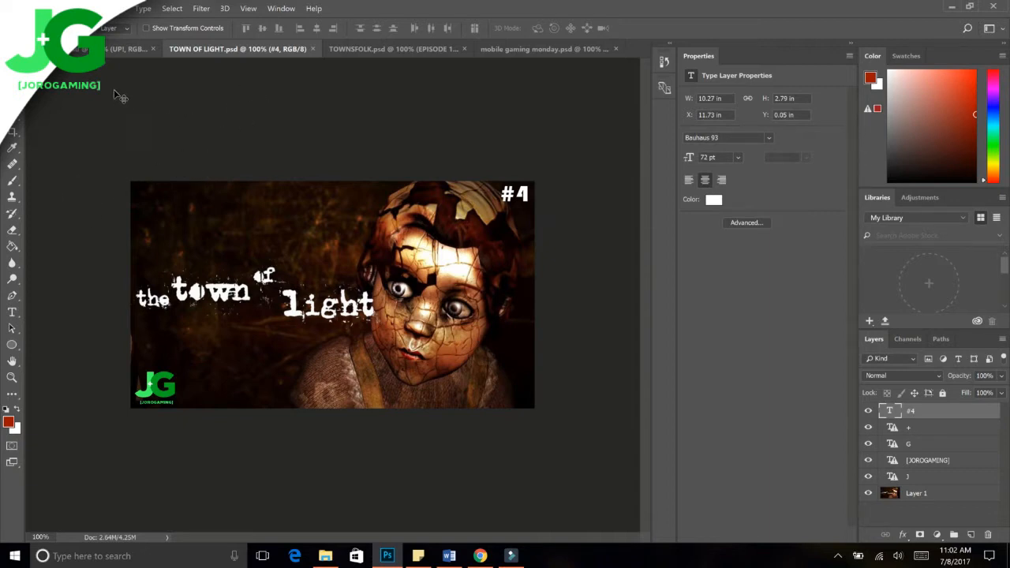
pyautogui.click(379, 48)
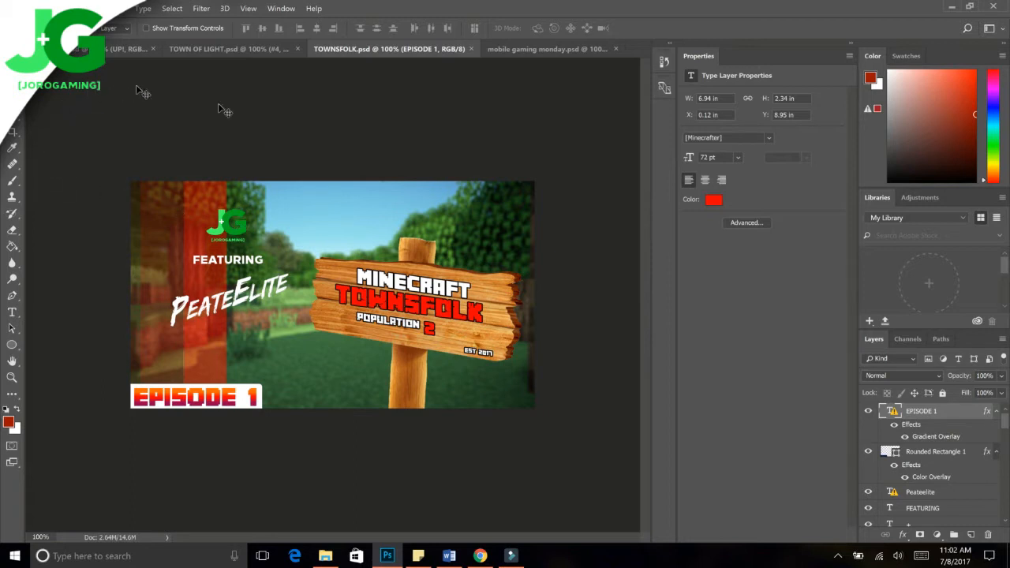
pyautogui.scroll(-8, 970, 509)
pyautogui.scroll(8, 971, 509)
pyautogui.scroll(-2, 966, 502)
pyautogui.scroll(2, 930, 466)
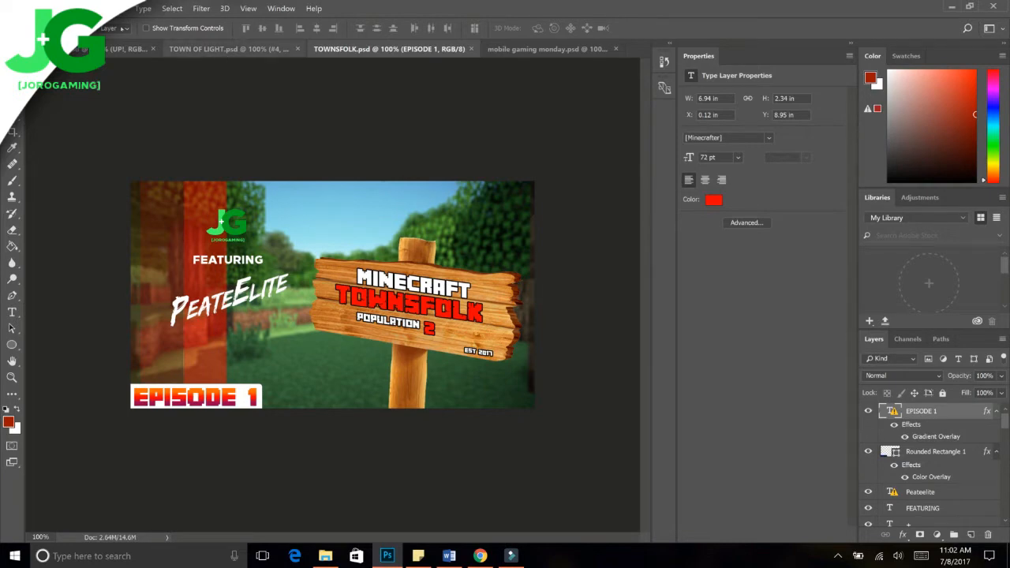
pyautogui.click(234, 49)
pyautogui.click(402, 49)
pyautogui.click(546, 49)
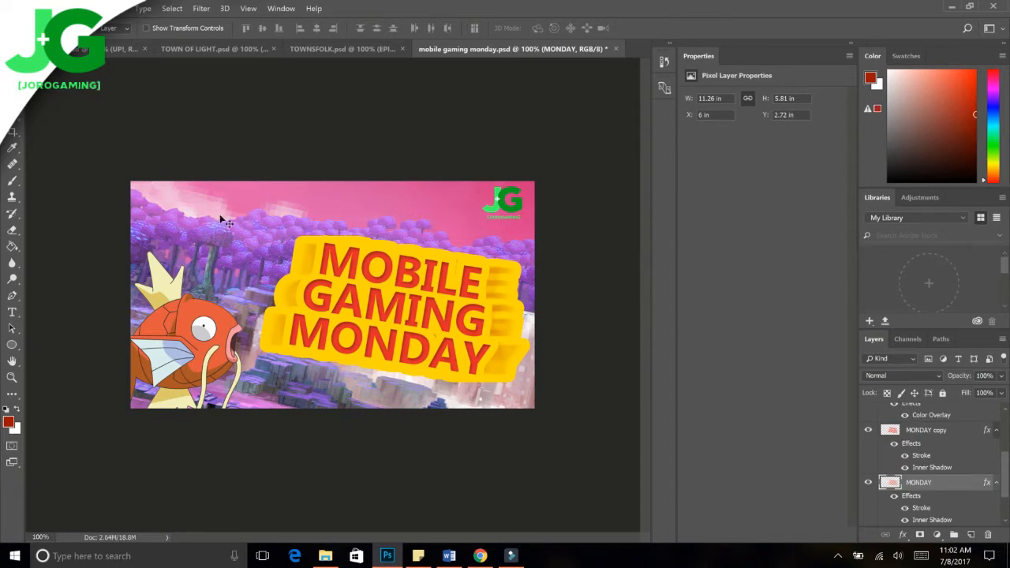
# Step: Try shifting the forest background on Layer 1 upward in the Mobile Gaming Monday thumbnail, and undo the move
pyautogui.rightClick(271, 201)
pyautogui.click(293, 208)
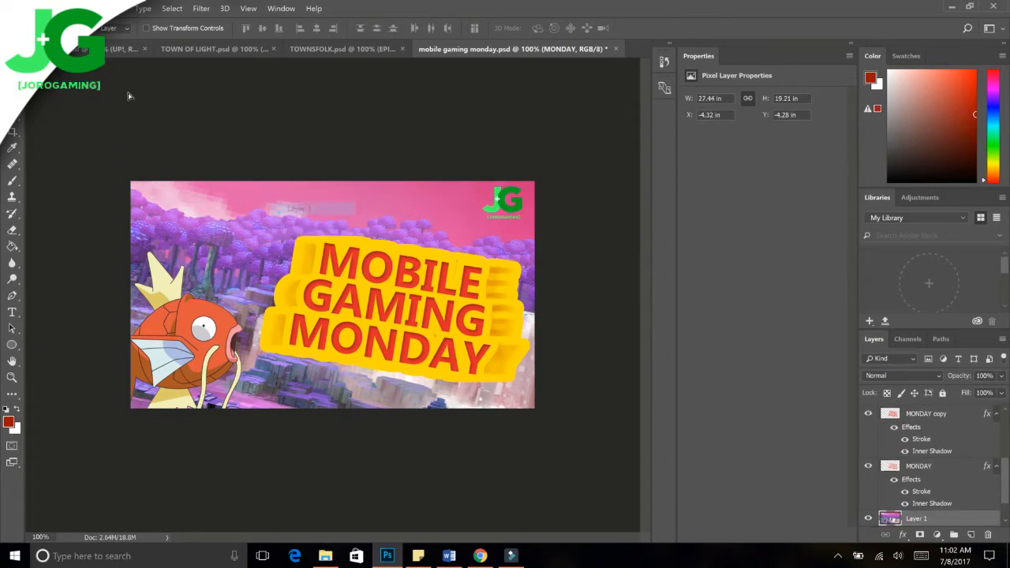
pyautogui.moveTo(258, 192); pyautogui.dragTo(298, 172)
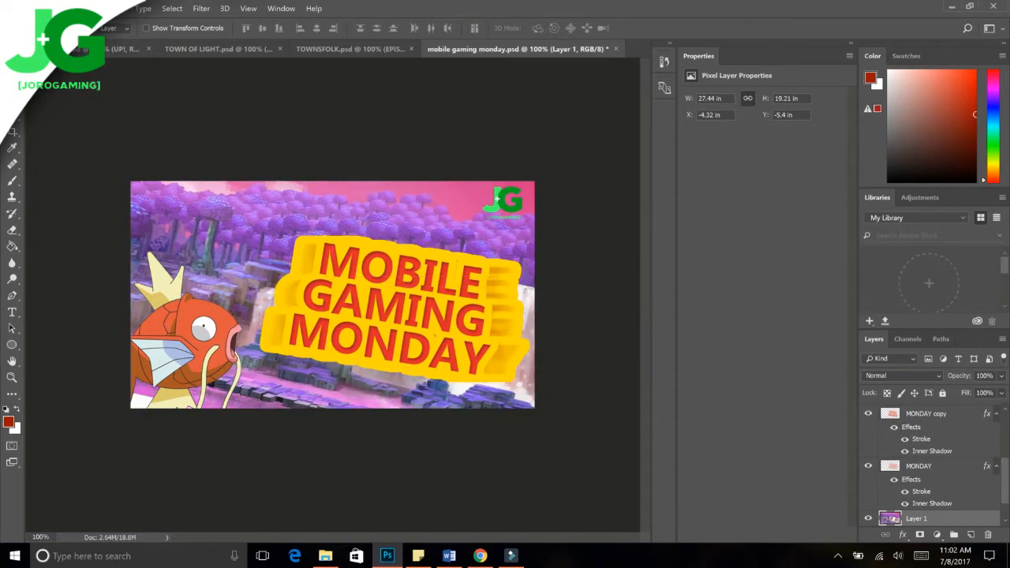
pyautogui.click(59, 9)
pyautogui.click(103, 22)
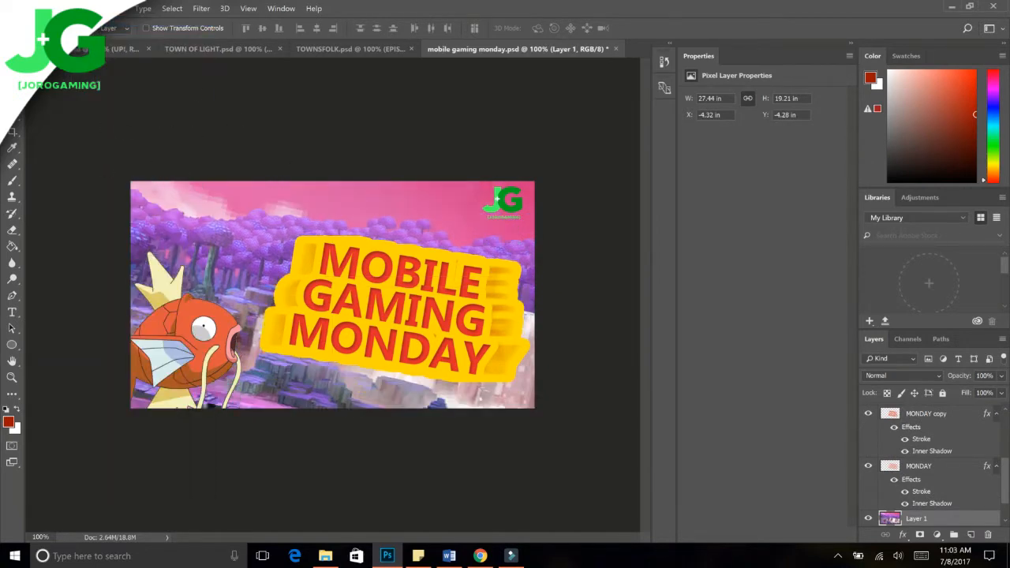
# Step: Open Thumbnail Preset.psd and check its image size in pixels without applying a change
pyautogui.click(131, 48)
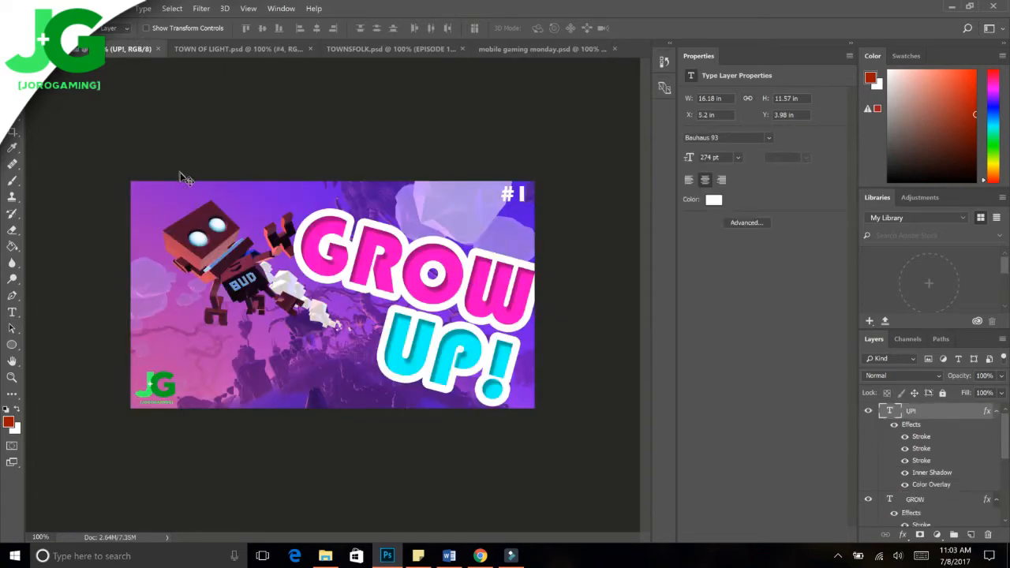
pyautogui.rightClick(320, 235)
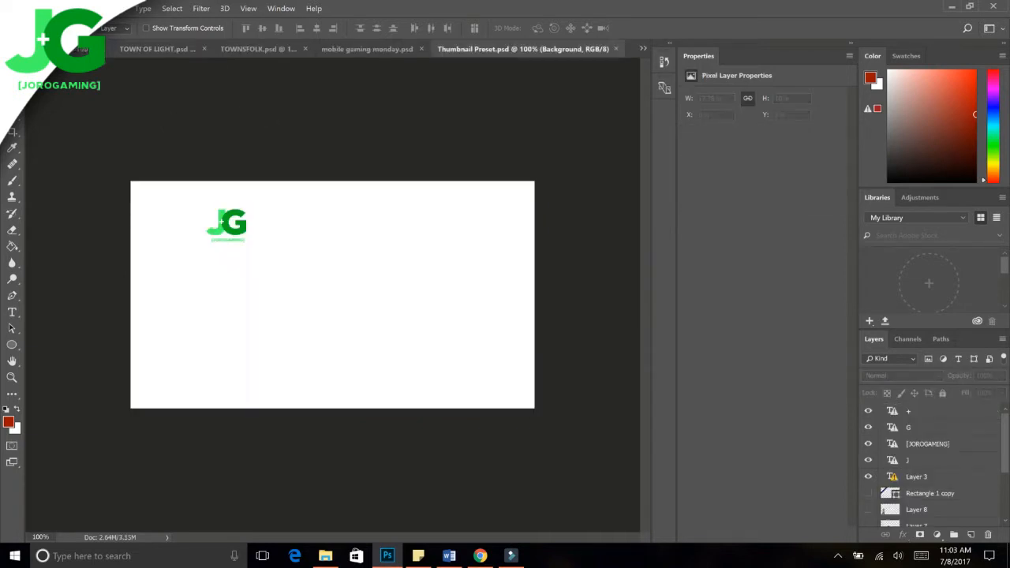
pyautogui.click(89, 8)
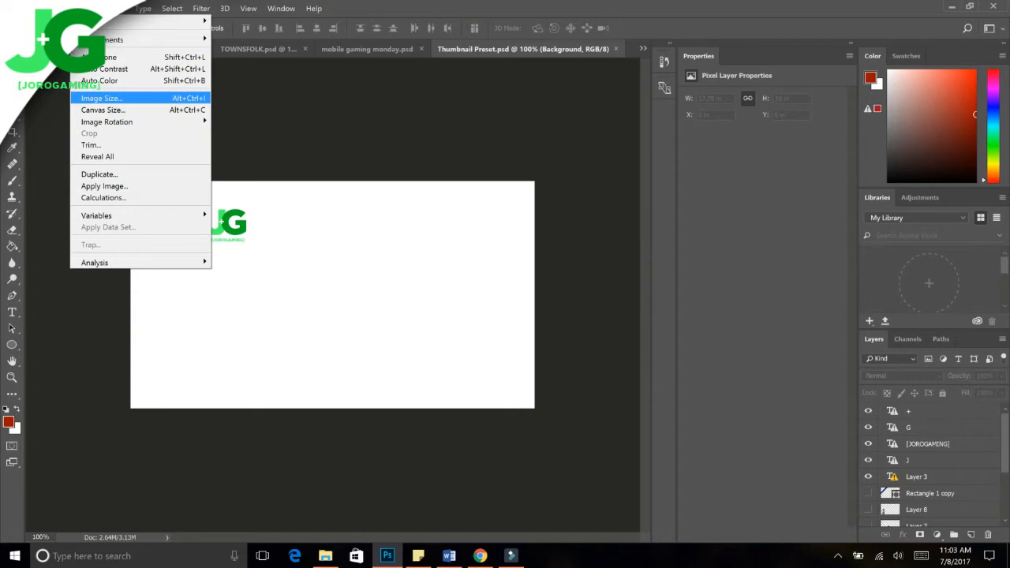
pyautogui.click(158, 98)
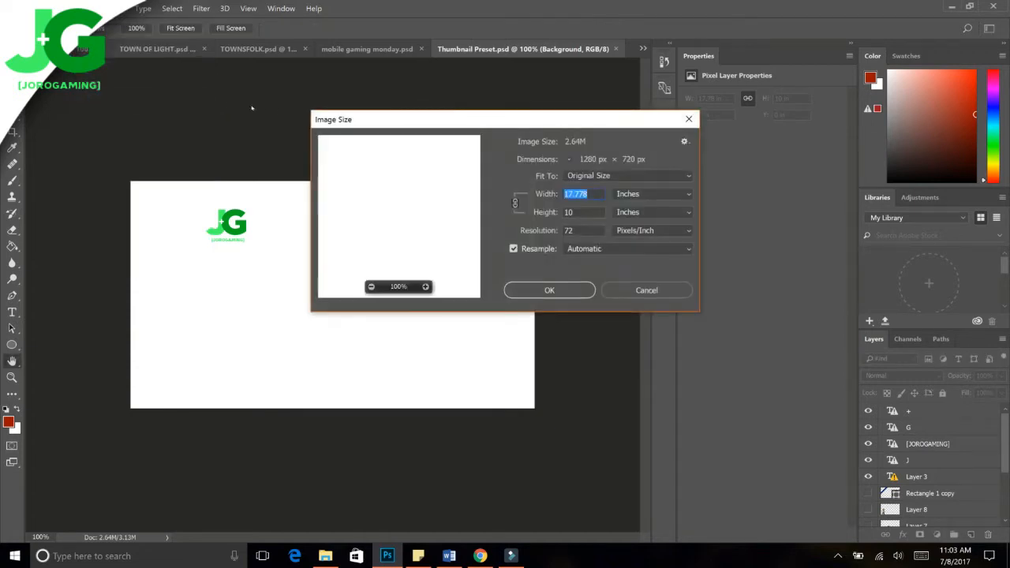
pyautogui.click(626, 195)
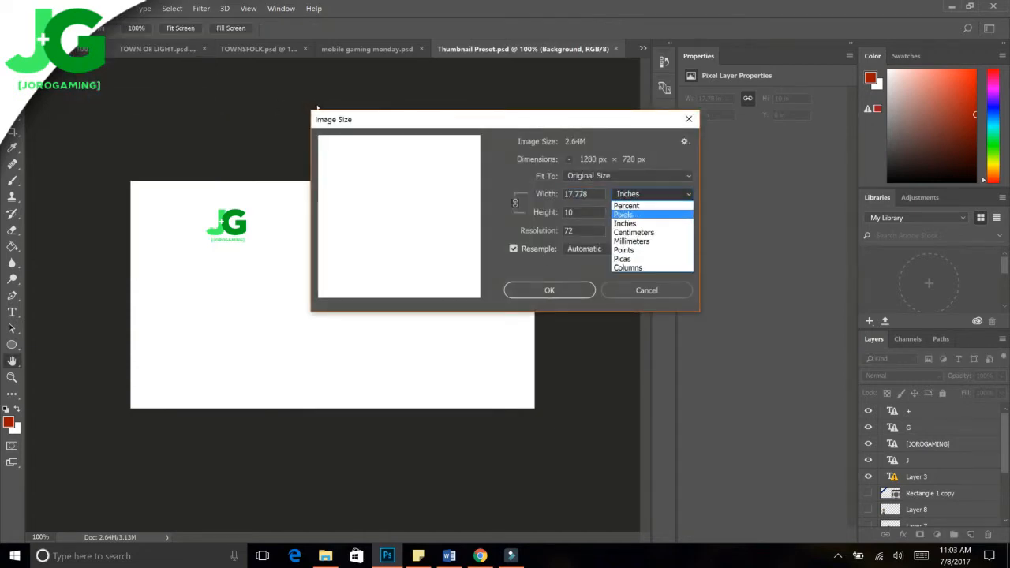
pyautogui.click(634, 211)
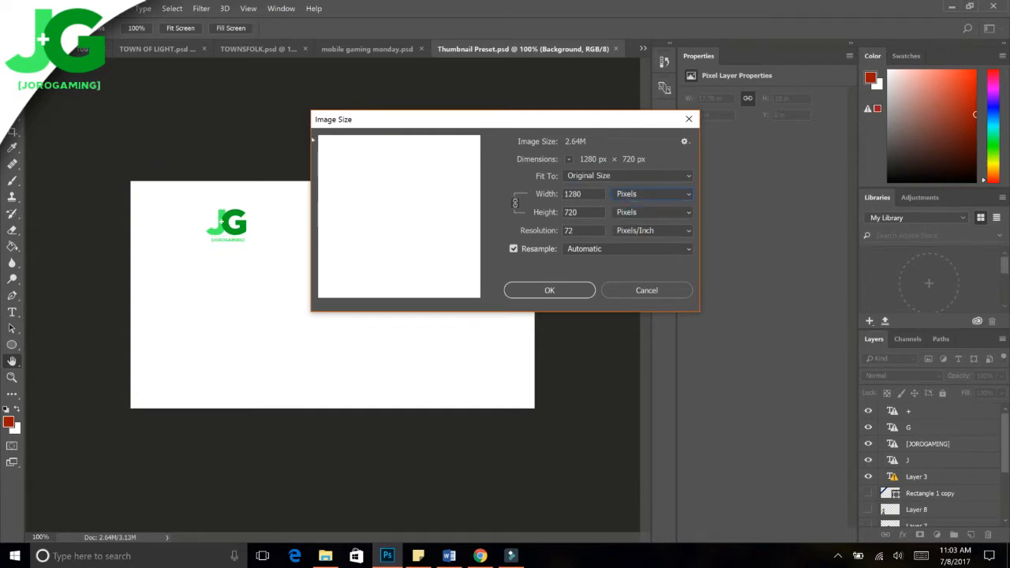
pyautogui.press('Escape')
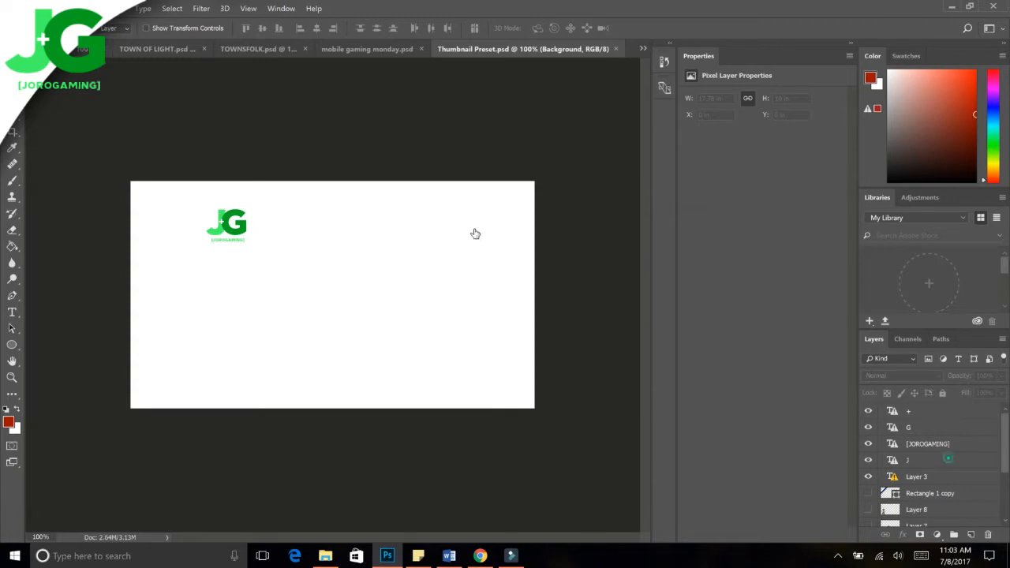
# Step: Select the four JG logo text layers and move the logo into the canvas's lower-left corner
pyautogui.click(947, 459)
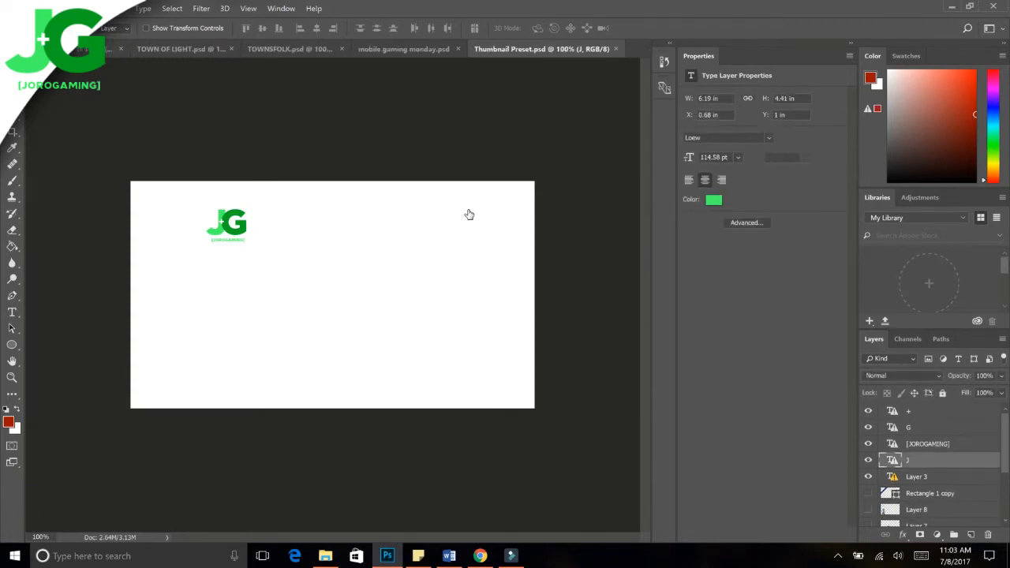
pyautogui.keyDown('shift'); pyautogui.click(933, 412); pyautogui.keyUp('shift')
pyautogui.moveTo(225, 223); pyautogui.dragTo(154, 381)
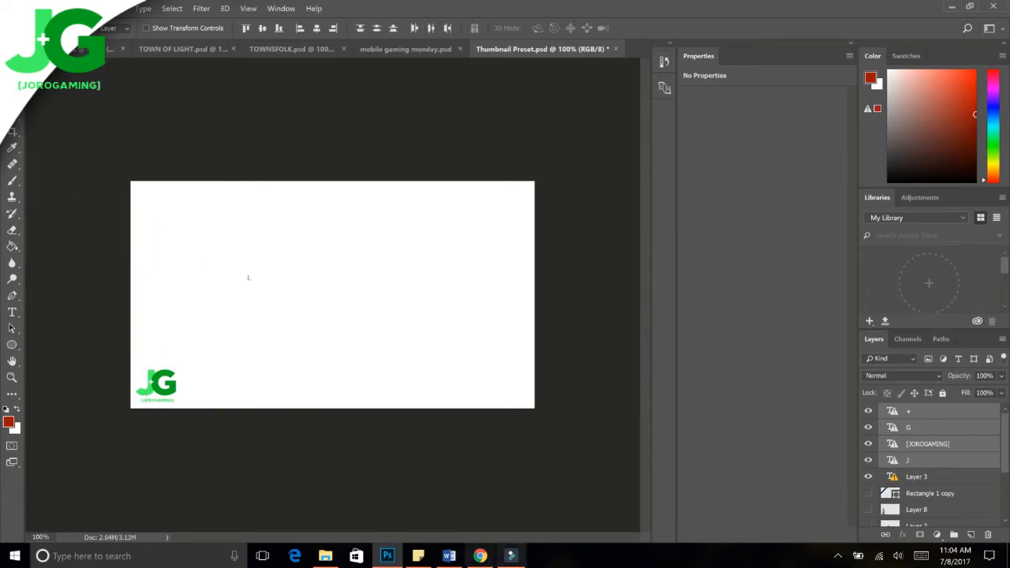
# Step: Switch to Chrome and browse the radial eye catching backgrounds image results, opening the Green Radial Burst Background picture
pyautogui.click(479, 555)
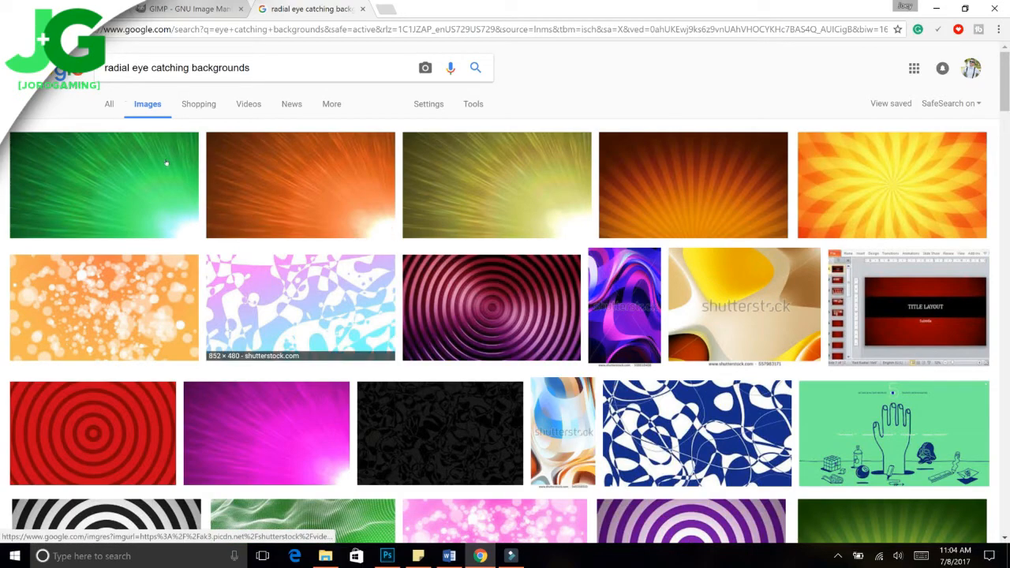
pyautogui.scroll(-15, 205, 170)
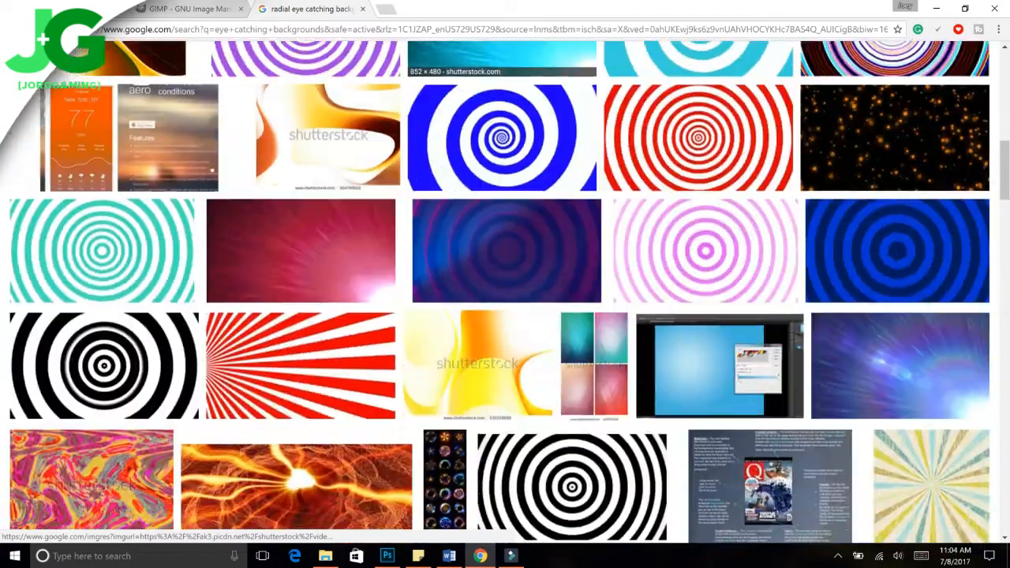
pyautogui.scroll(-5, 212, 168)
pyautogui.scroll(-5, 217, 168)
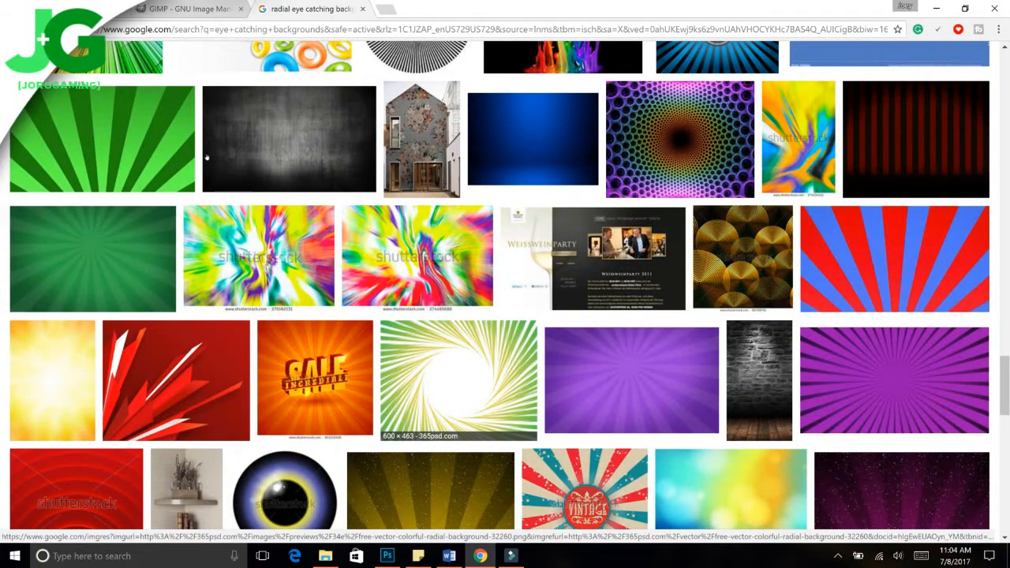
pyautogui.click(177, 154)
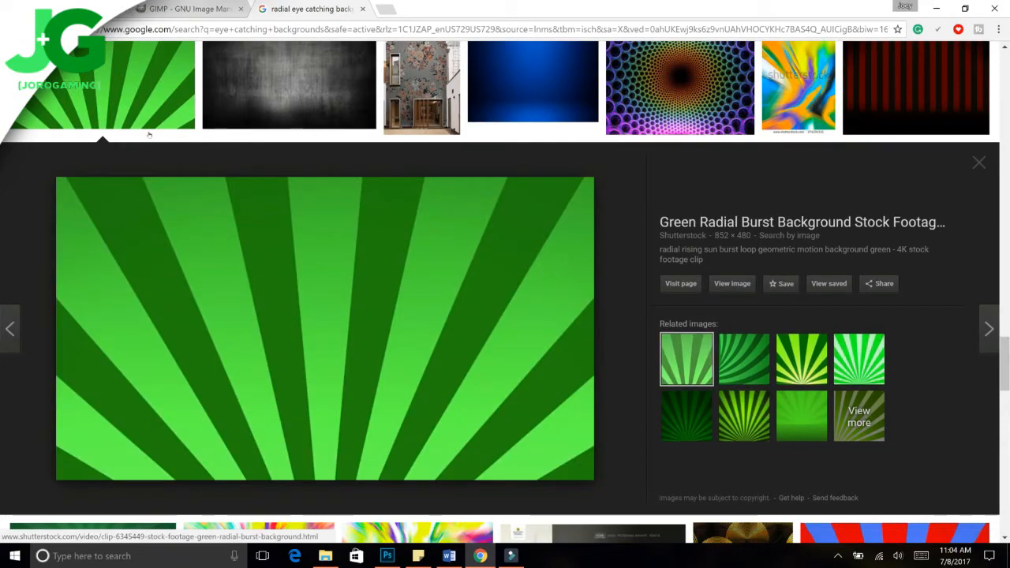
pyautogui.scroll(-5, 149, 134)
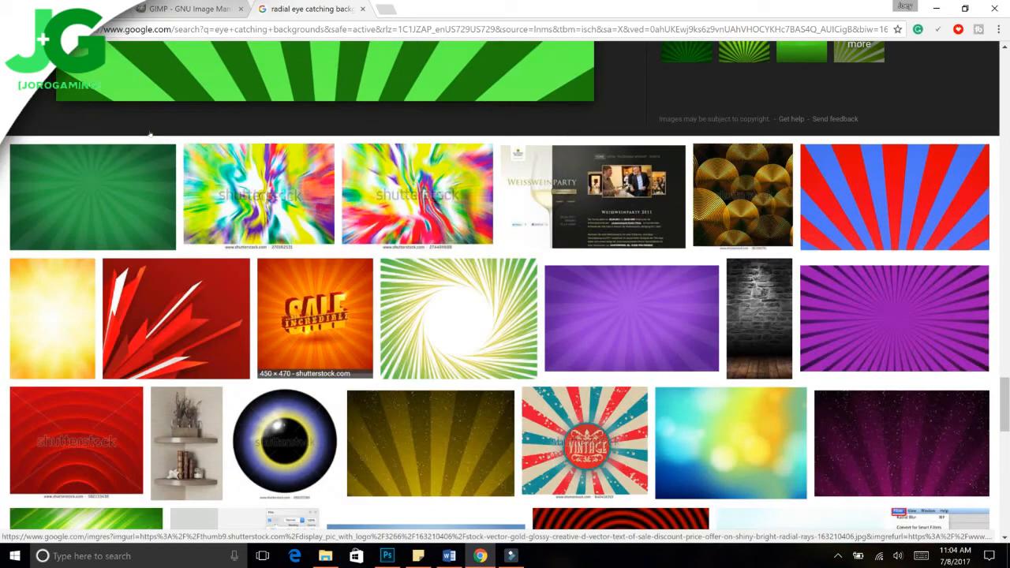
pyautogui.scroll(-2, 149, 134)
pyautogui.scroll(7, 149, 134)
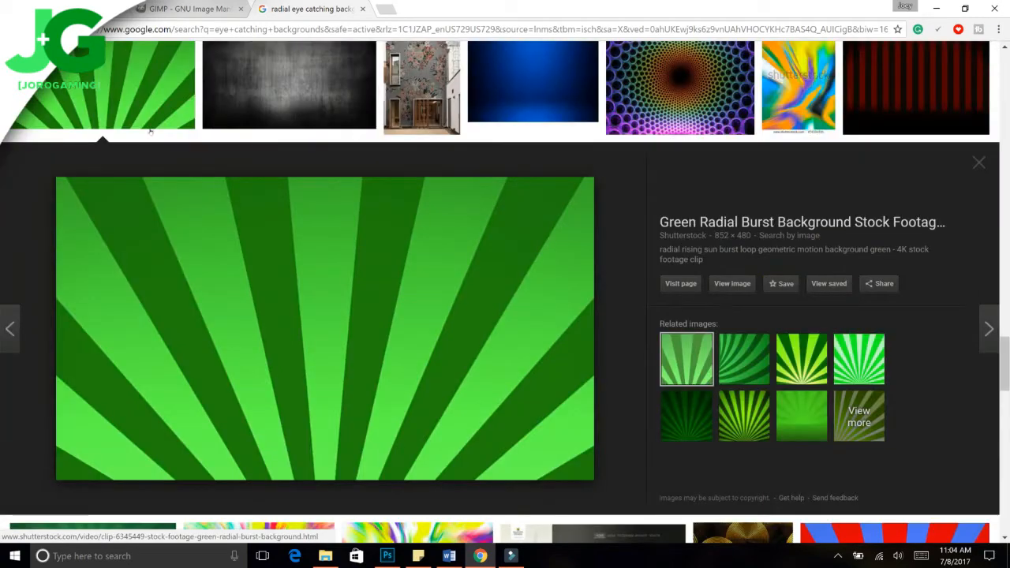
# Step: Copy the green radial burst image and paste it into Thumbnail Preset.psd in Photoshop
pyautogui.rightClick(303, 257)
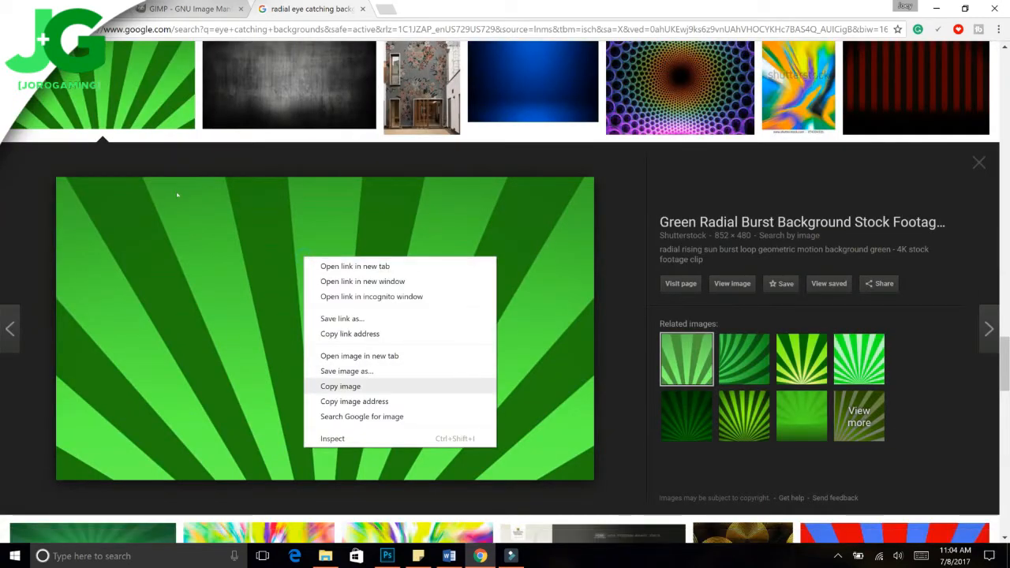
pyautogui.click(348, 386)
pyautogui.click(388, 555)
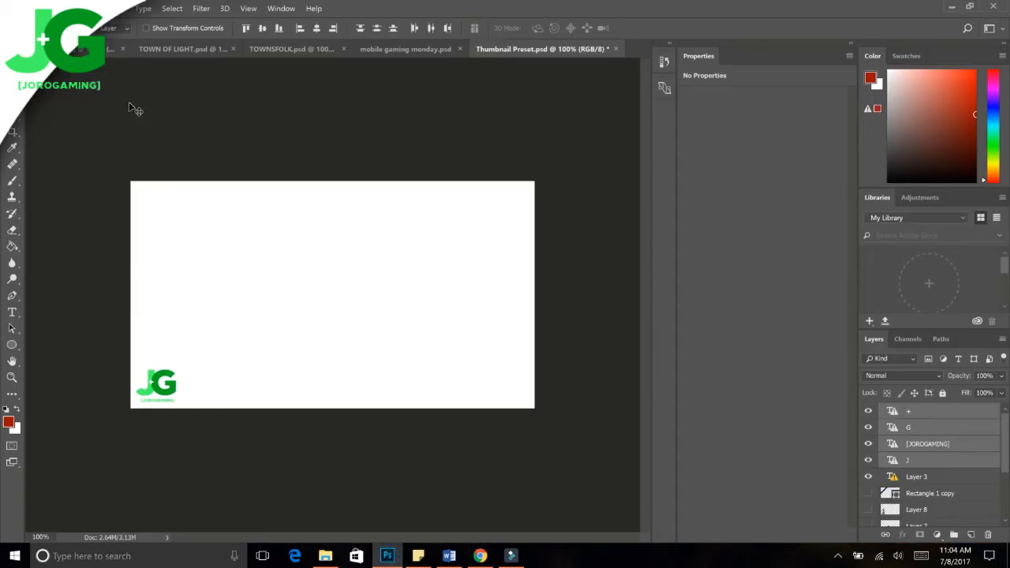
pyautogui.hotkey('ctrl', 'v')
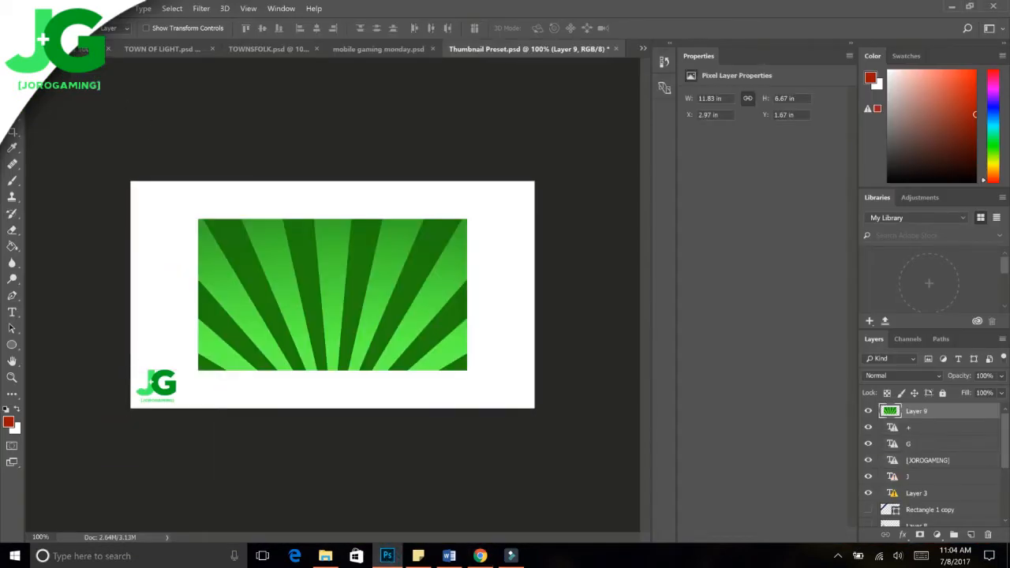
# Step: Scale the pasted green burst with Free Transform to about 19.61 by 11.04 in so it covers the whole canvas
pyautogui.click(56, 9)
pyautogui.click(83, 262)
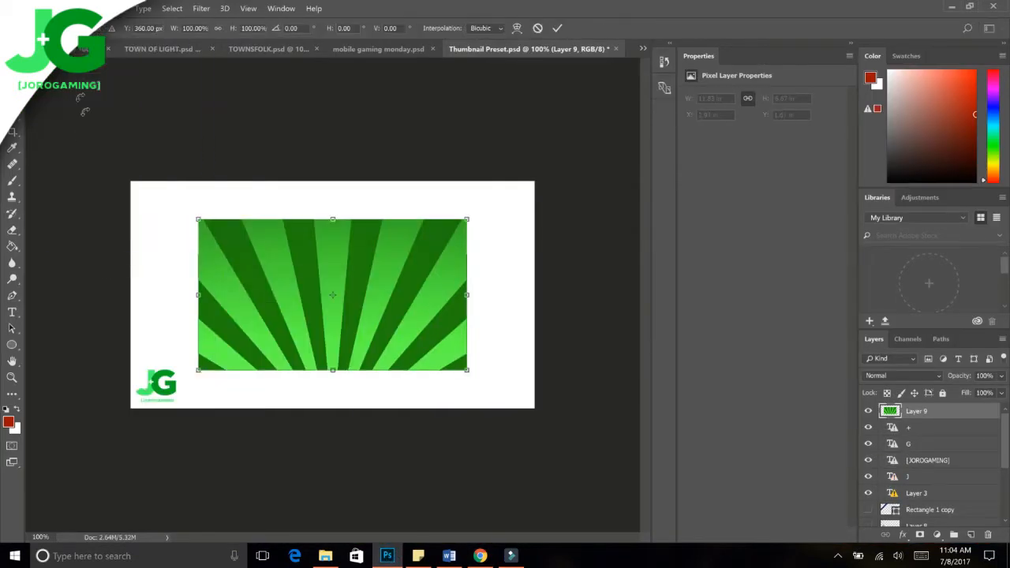
pyautogui.moveTo(198, 219); pyautogui.dragTo(111, 170)
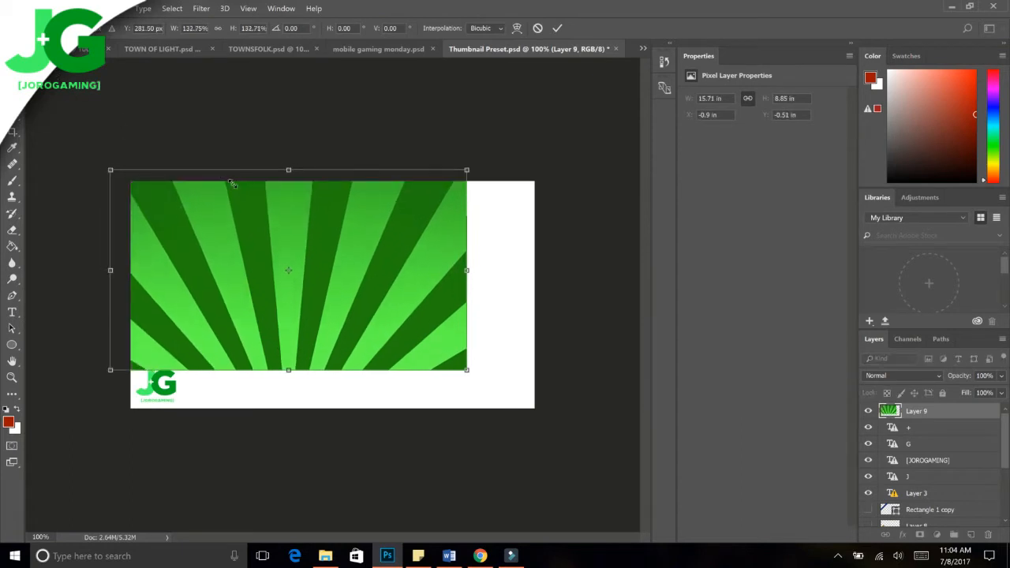
pyautogui.moveTo(466, 370); pyautogui.dragTo(555, 420)
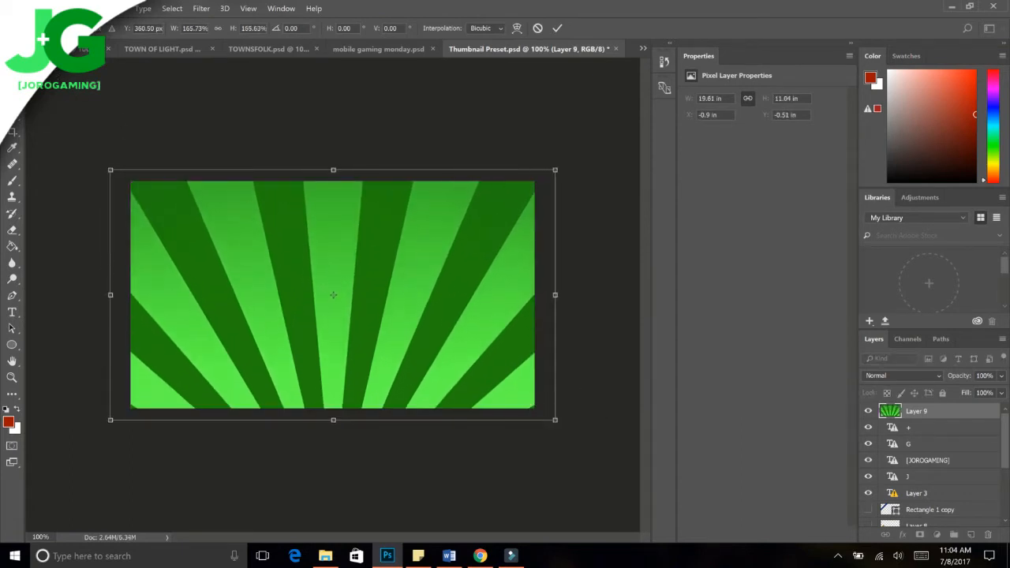
pyautogui.click(11, 67)
pyautogui.press('Return')
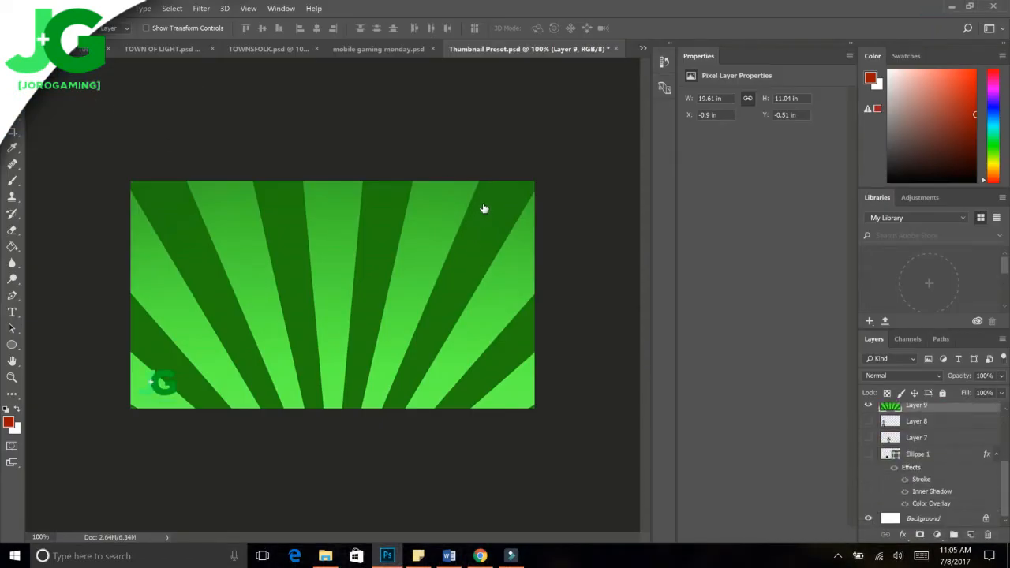
# Step: Move the green burst layer down the layer stack to directly above the Background layer
pyautogui.moveTo(963, 507); pyautogui.dragTo(972, 526)
pyautogui.moveTo(486, 262); pyautogui.dragTo(482, 261)
pyautogui.hotkey('ctrl', '[')
pyautogui.hotkey('ctrl', '[')
pyautogui.hotkey('ctrl', '[')
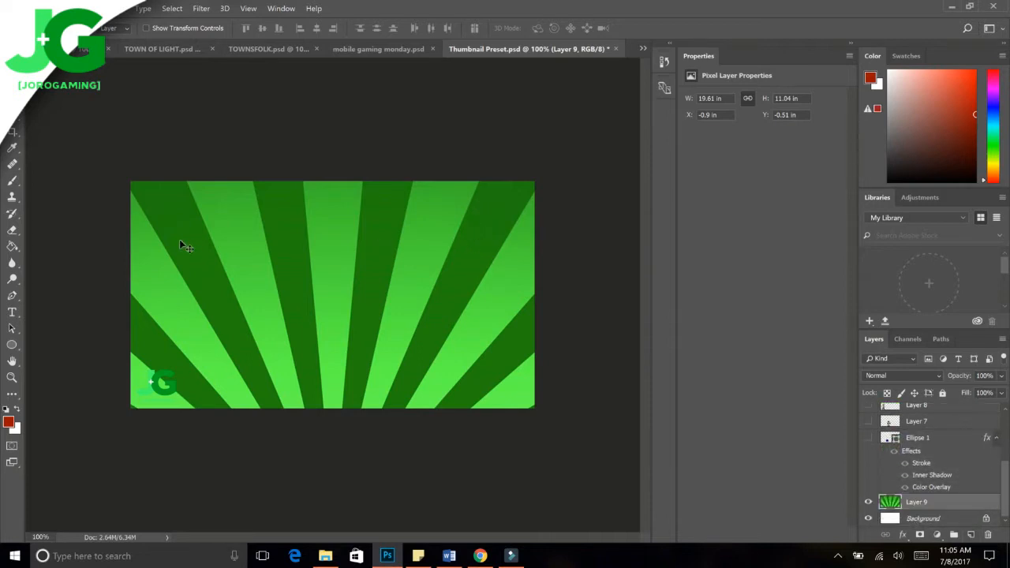
pyautogui.moveTo(1004, 493)
pyautogui.mouseDown()
pyautogui.moveTo(1004, 425)
pyautogui.moveTo(1002, 511)
pyautogui.mouseUp()
# Step: Recolor the green burst layer to red with a Hue/Saturation adjustment of hue -107 and saturation +39
pyautogui.click(90, 7)
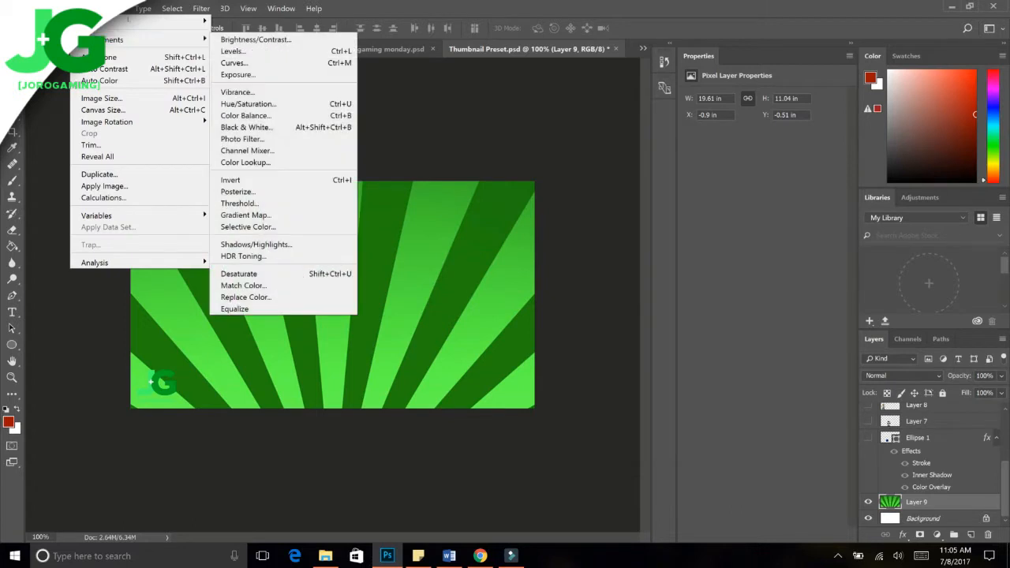
pyautogui.moveTo(110, 40)
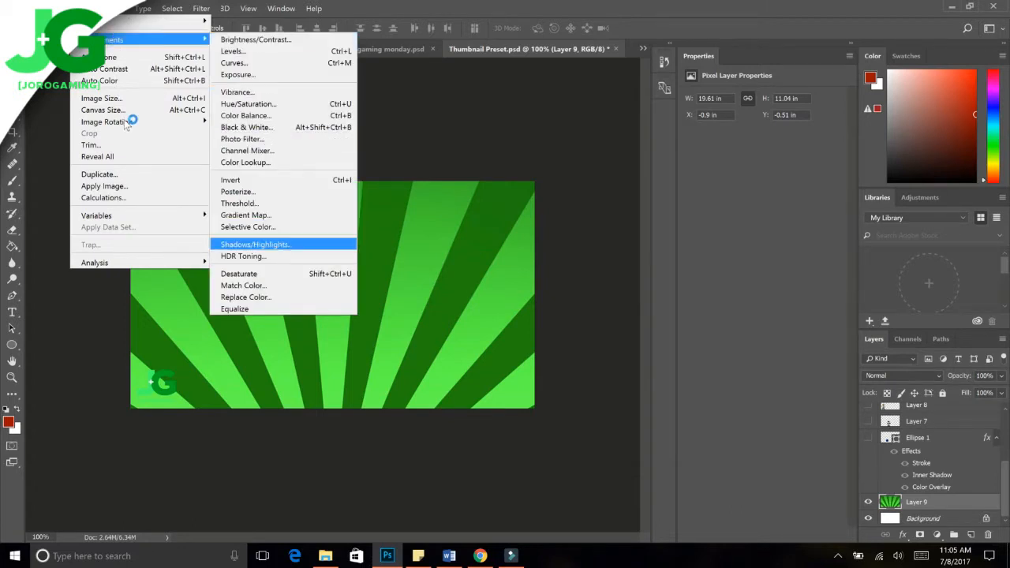
pyautogui.press('Up')
pyautogui.press('Up')
pyautogui.press('Up')
pyautogui.press('Up')
pyautogui.press('Up')
pyautogui.press('Up')
pyautogui.press('Up')
pyautogui.press('Up')
pyautogui.press('Up')
pyautogui.press('Up')
pyautogui.press('Up')
pyautogui.press('Return')
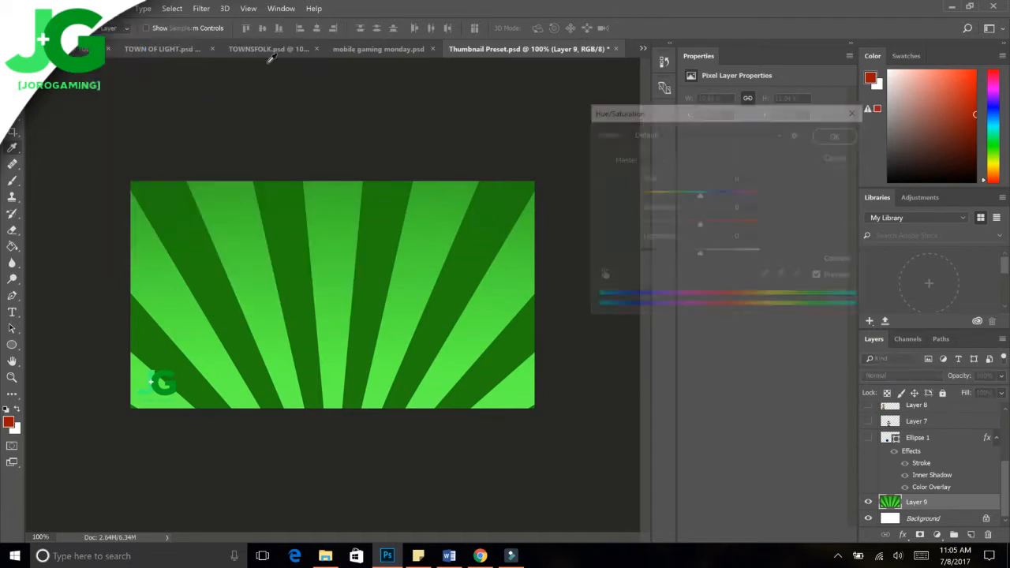
pyautogui.moveTo(699, 195); pyautogui.dragTo(649, 195)
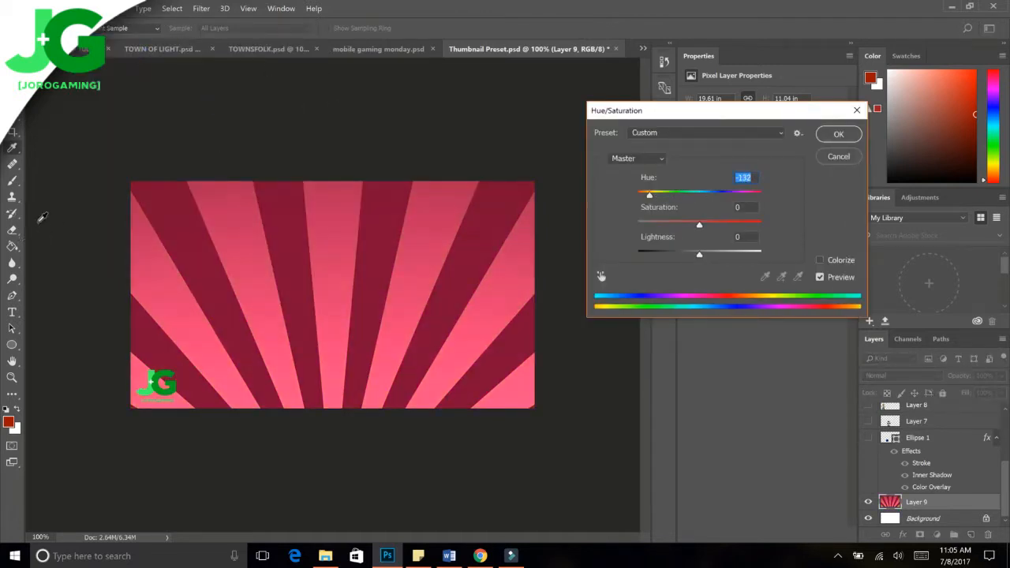
pyautogui.moveTo(699, 225)
pyautogui.mouseDown()
pyautogui.moveTo(736, 225)
pyautogui.moveTo(723, 224)
pyautogui.mouseUp()
pyautogui.moveTo(649, 195)
pyautogui.mouseDown()
pyautogui.moveTo(761, 195)
pyautogui.moveTo(638, 195)
pyautogui.moveTo(655, 194)
pyautogui.mouseUp()
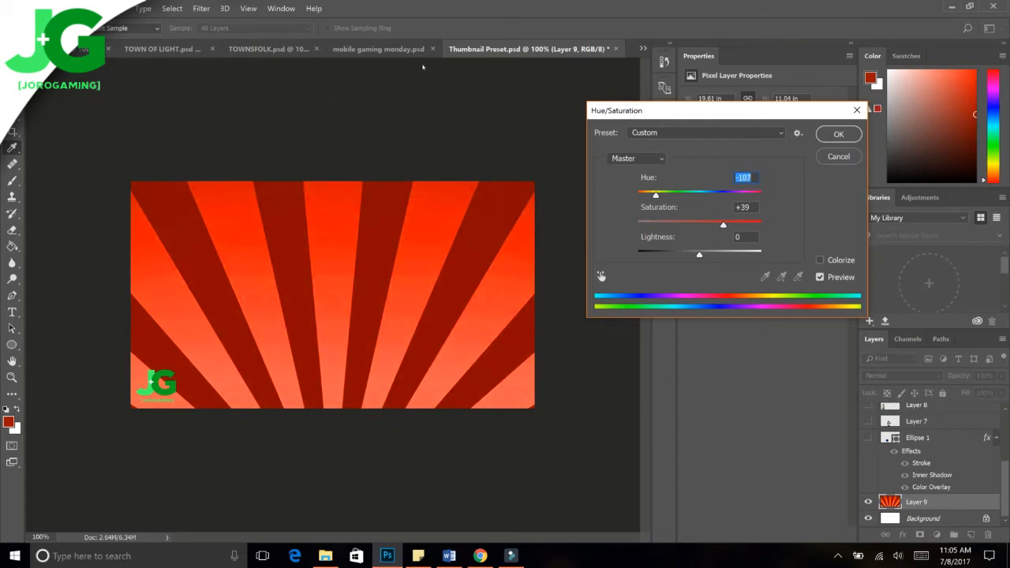
pyautogui.press('Return')
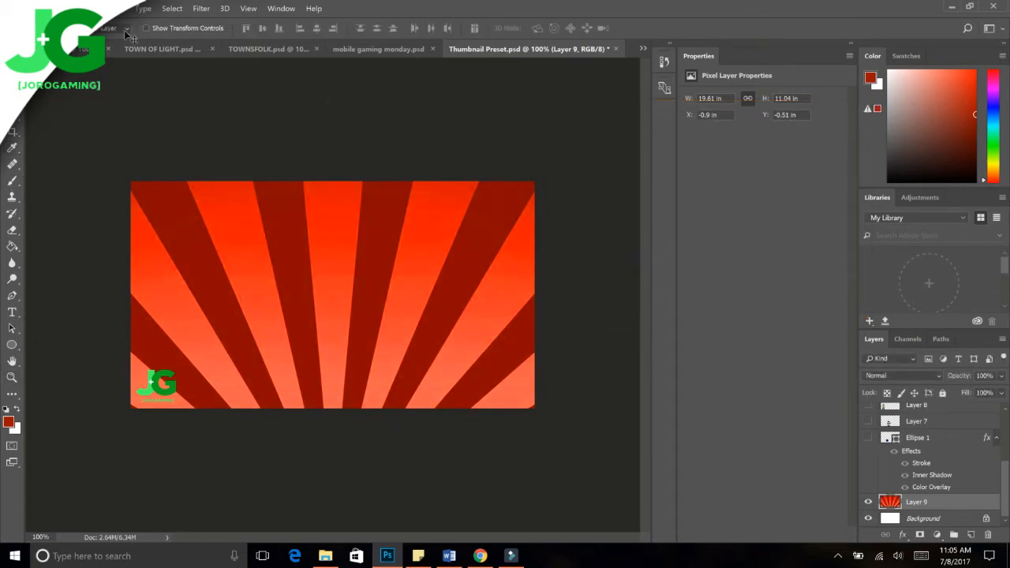
# Step: Add the text "HOW TO" in a text box about 14.07 by 4.66 in across the canvas's upper half
pyautogui.click(12, 312)
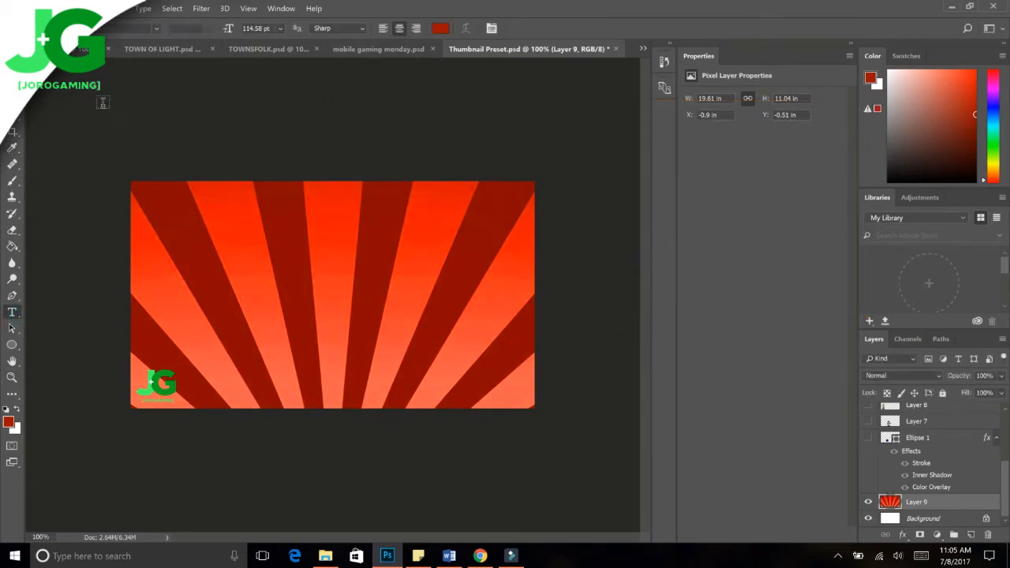
pyautogui.moveTo(167, 209); pyautogui.dragTo(486, 314)
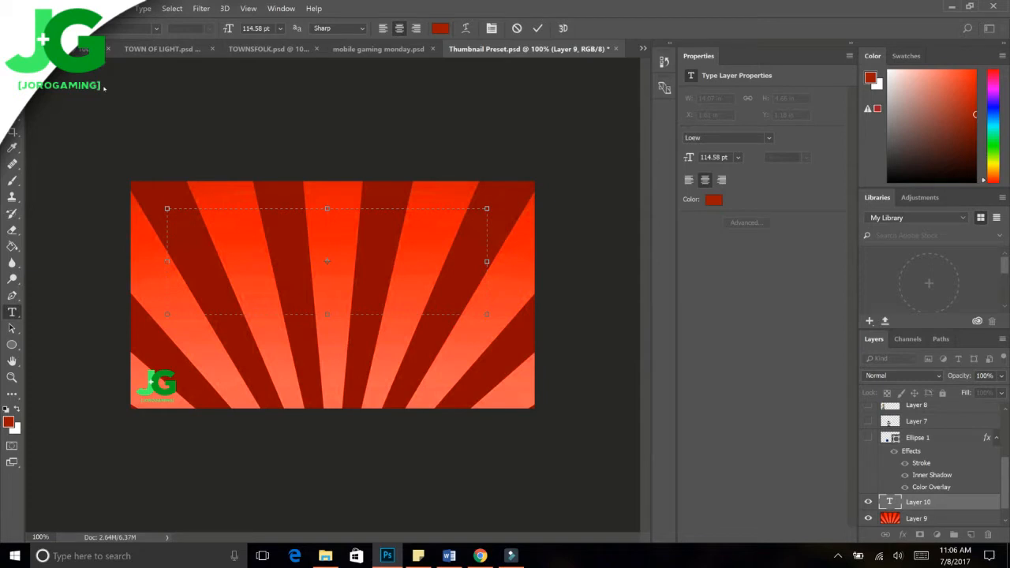
pyautogui.write('how')
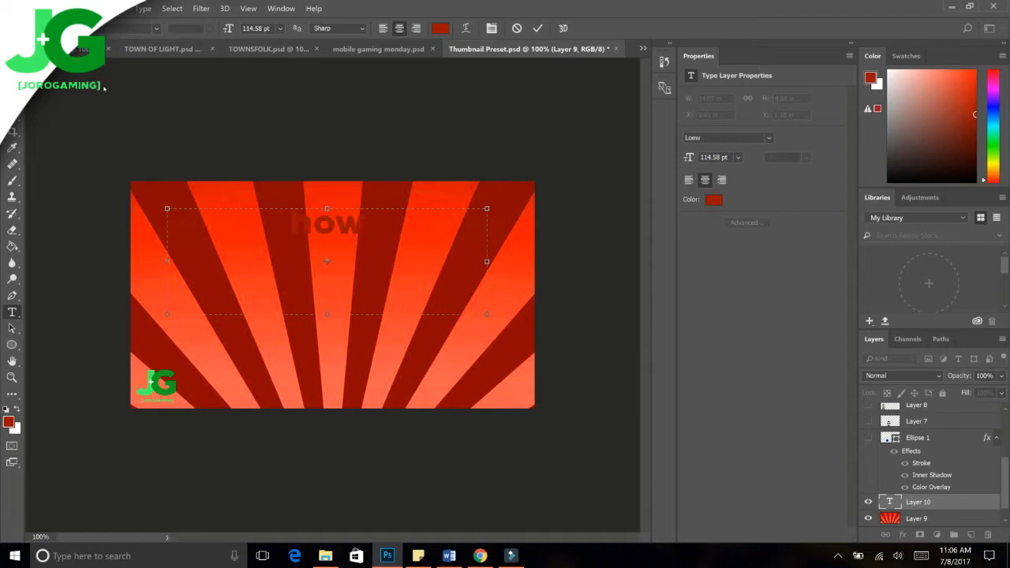
pyautogui.press('BackSpace')
pyautogui.press('BackSpace')
pyautogui.press('BackSpace')
pyautogui.write('HOW TO')
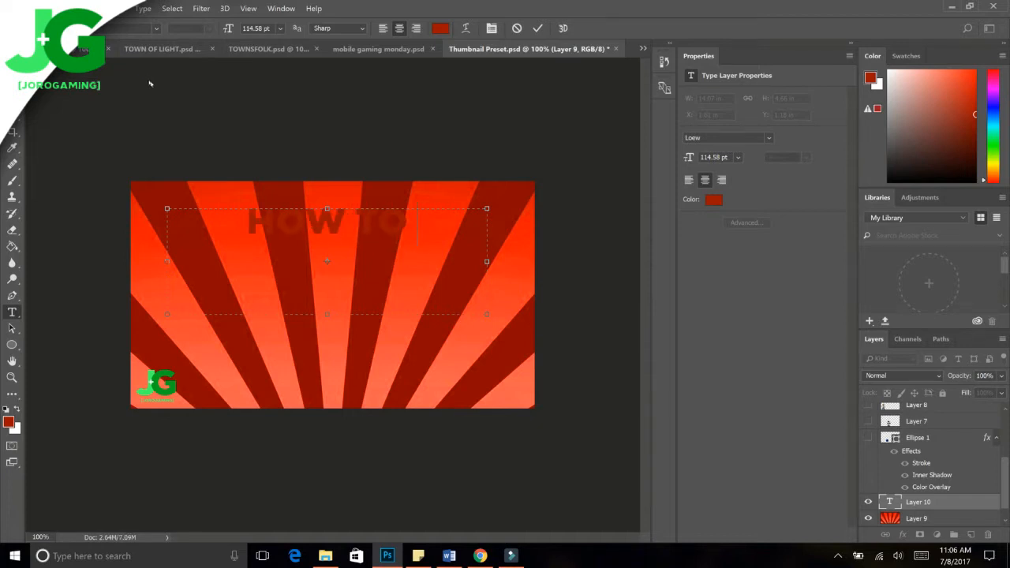
# Step: Recolor the whole HOW TO text white and commit the text
pyautogui.hotkey('ctrl', 'a')
pyautogui.click(440, 28)
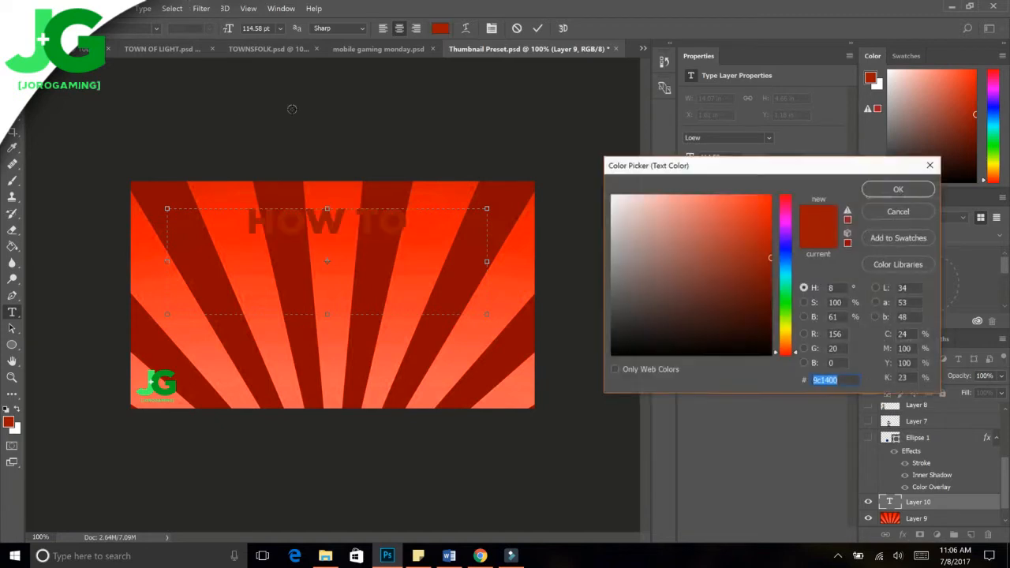
pyautogui.click(610, 195)
pyautogui.click(897, 189)
pyautogui.click(12, 66)
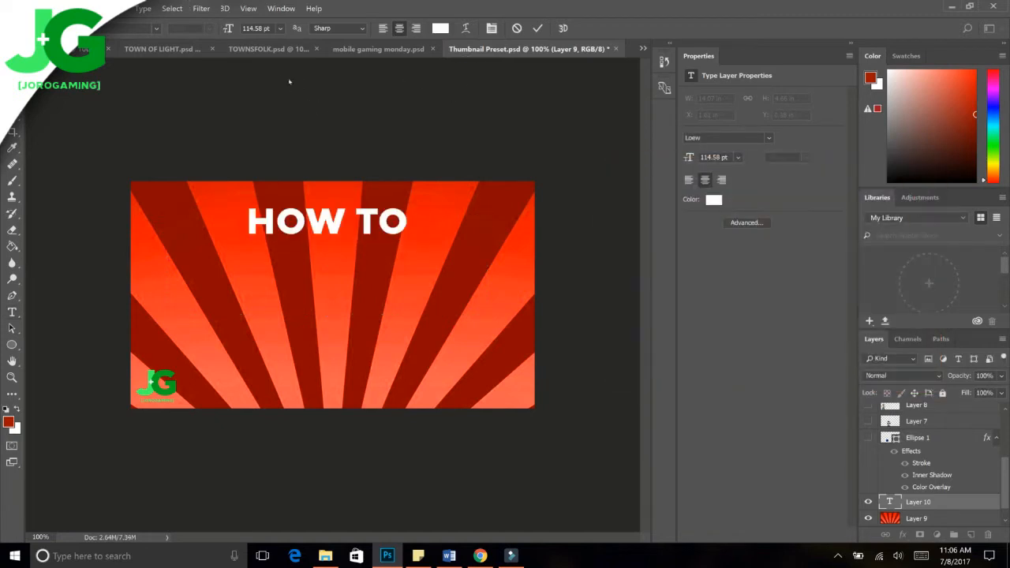
pyautogui.moveTo(366, 233)
pyautogui.mouseDown()
pyautogui.moveTo(371, 220)
pyautogui.moveTo(365, 233)
pyautogui.mouseUp()
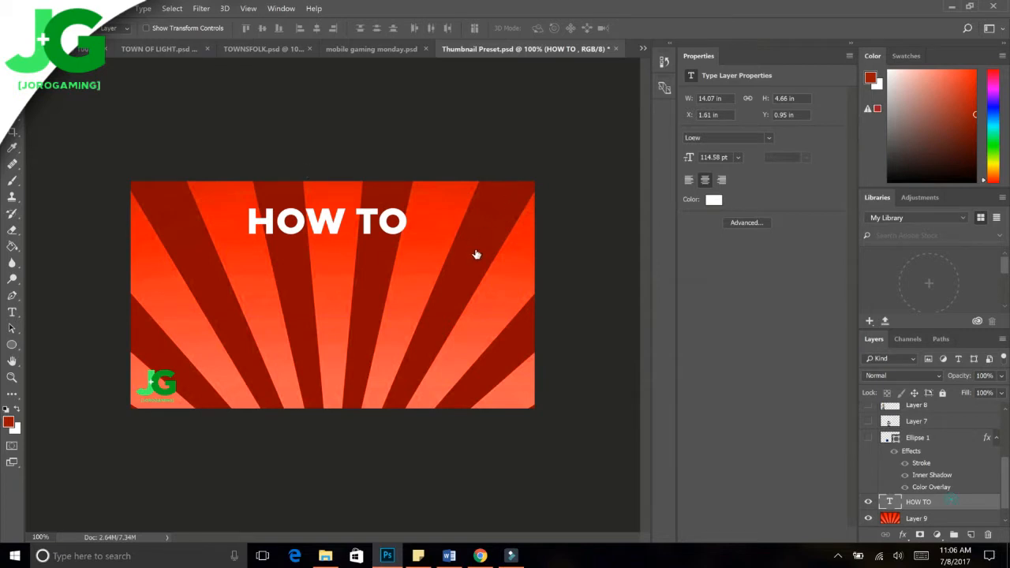
# Step: Add a 24 px outside stroke in off-white (fafafa) to the HOW TO text layer, sampling other stroke colors first
pyautogui.doubleClick(950, 500)
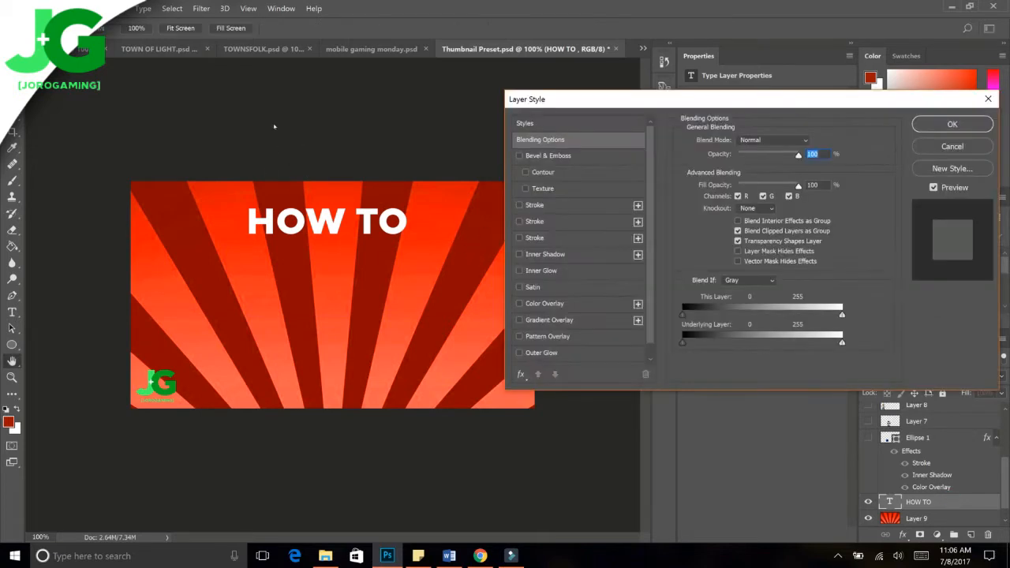
pyautogui.click(534, 238)
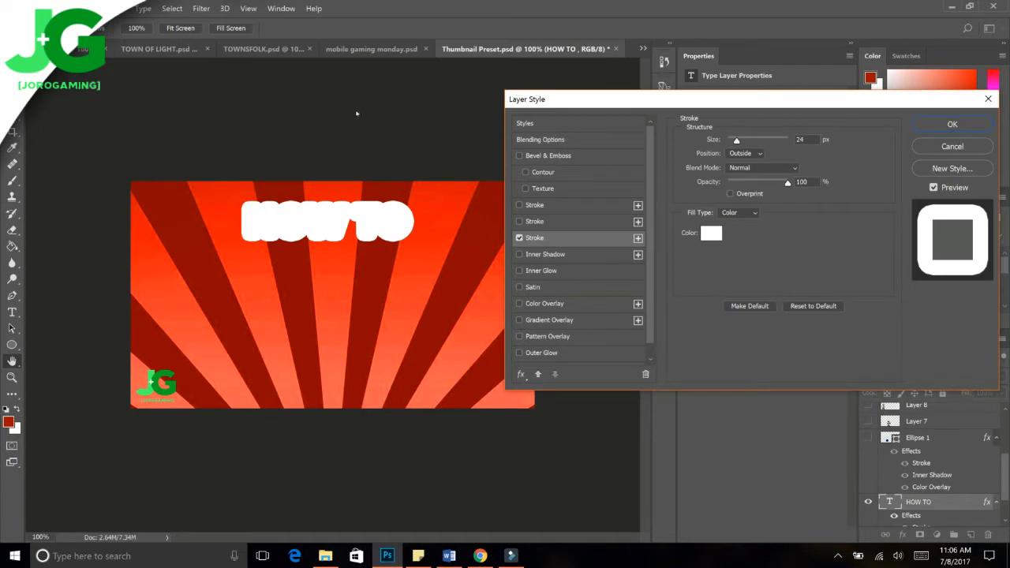
pyautogui.click(710, 232)
pyautogui.moveTo(679, 275)
pyautogui.mouseDown()
pyautogui.moveTo(579, 378)
pyautogui.moveTo(583, 440)
pyautogui.mouseUp()
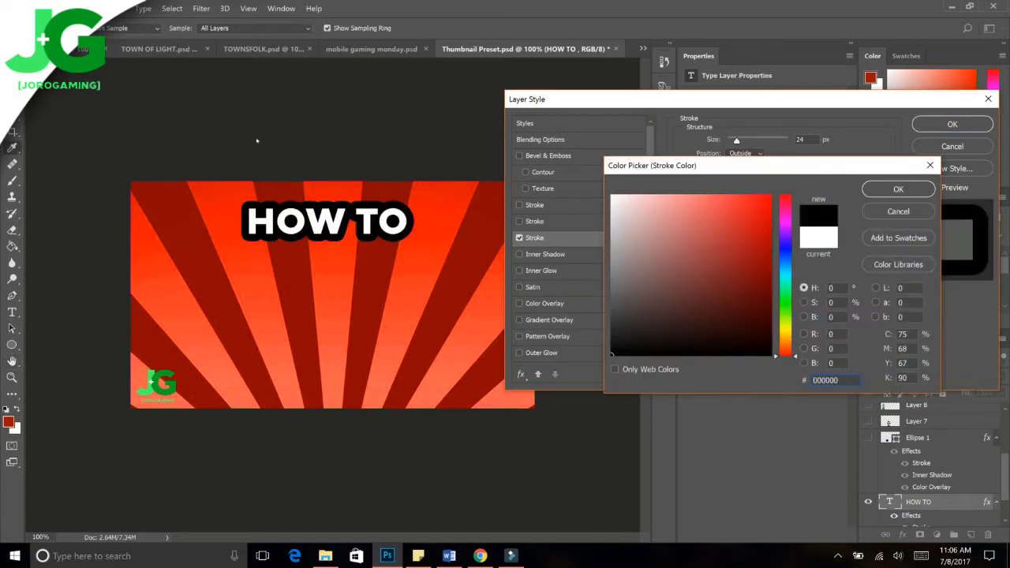
pyautogui.click(447, 231)
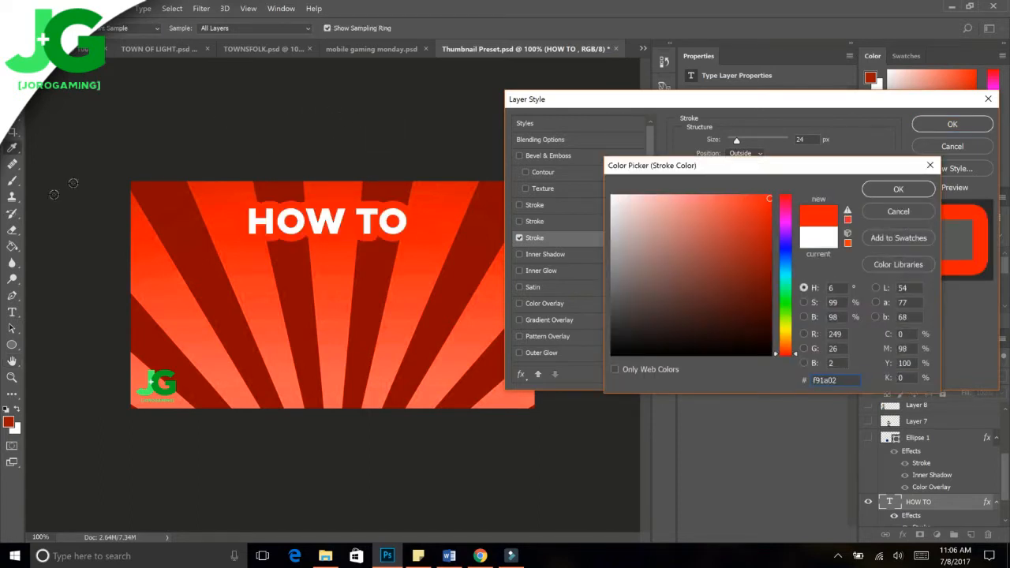
pyautogui.click(161, 376)
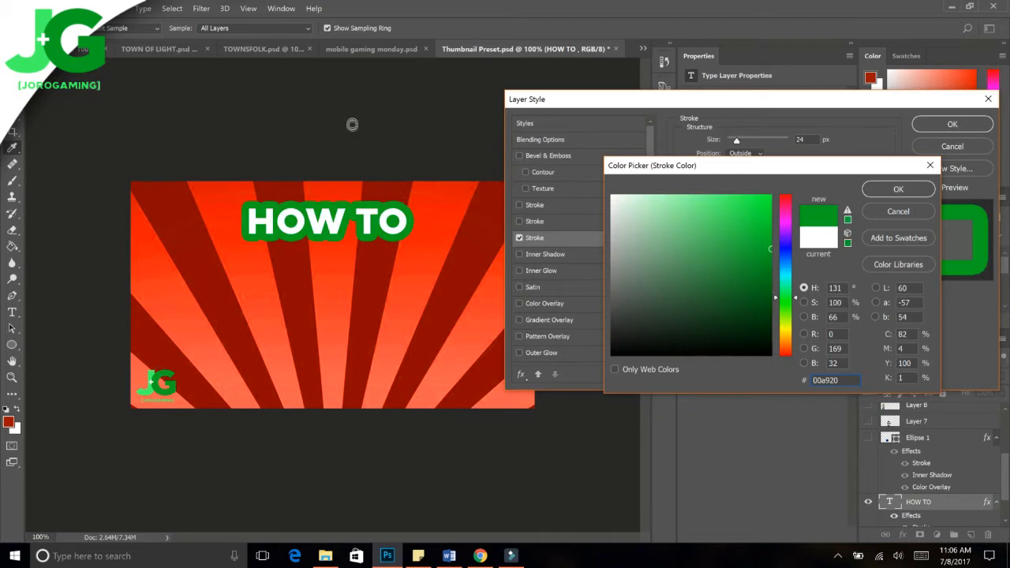
pyautogui.moveTo(704, 249); pyautogui.dragTo(755, 201)
pyautogui.write('ff9600')
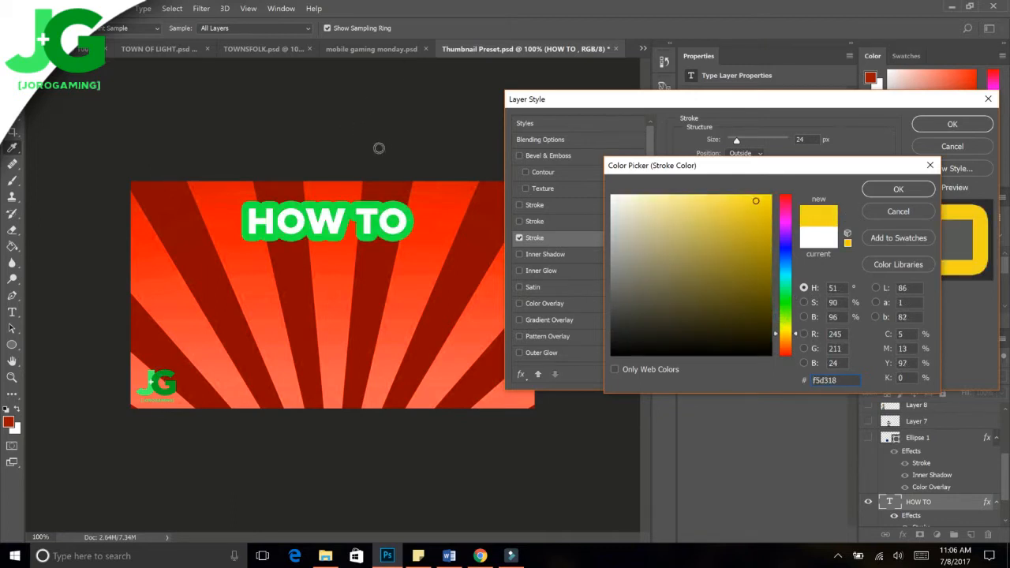
pyautogui.write('f0ff00')
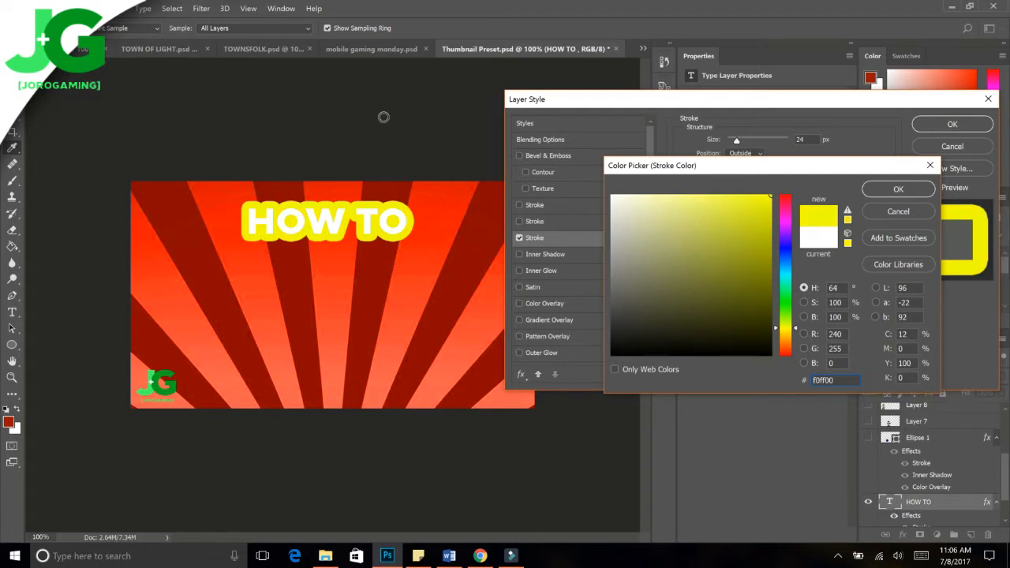
pyautogui.write('b5bc4dfafafa')
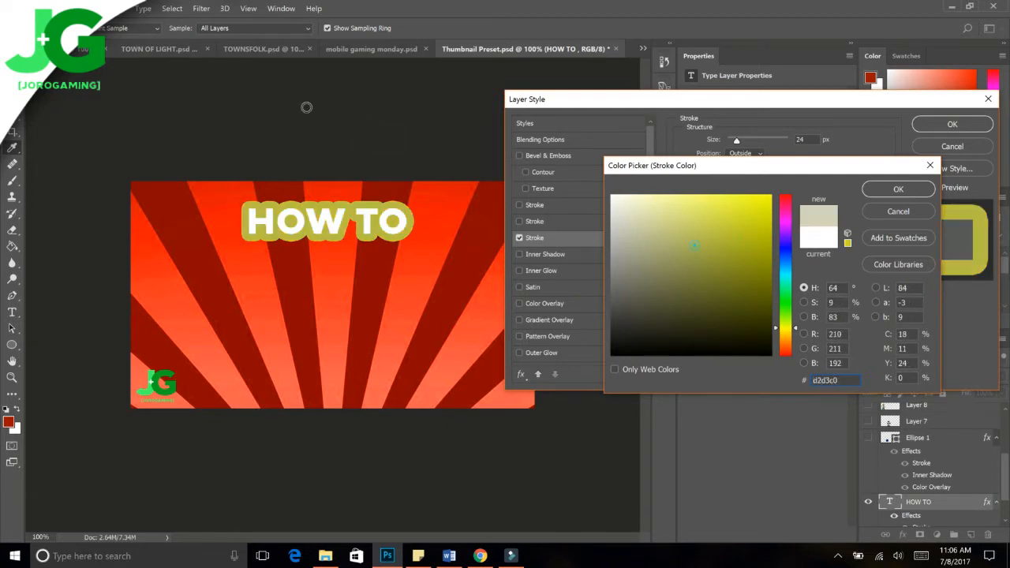
pyautogui.press('Return')
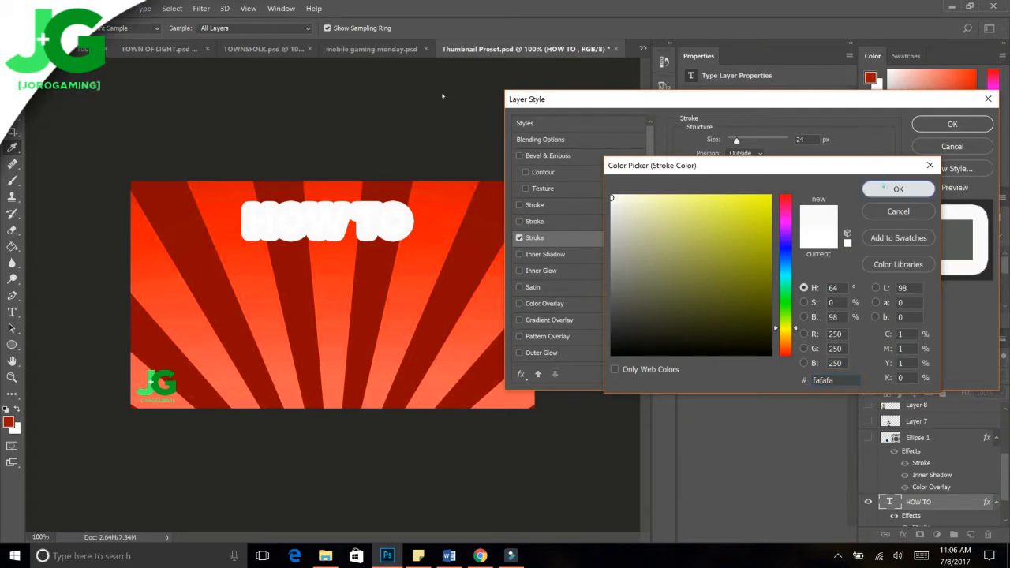
# Step: Add a Color Overlay to the HOW TO text in light blue (00c6ff), trying pink and darker blue on the way
pyautogui.click(536, 304)
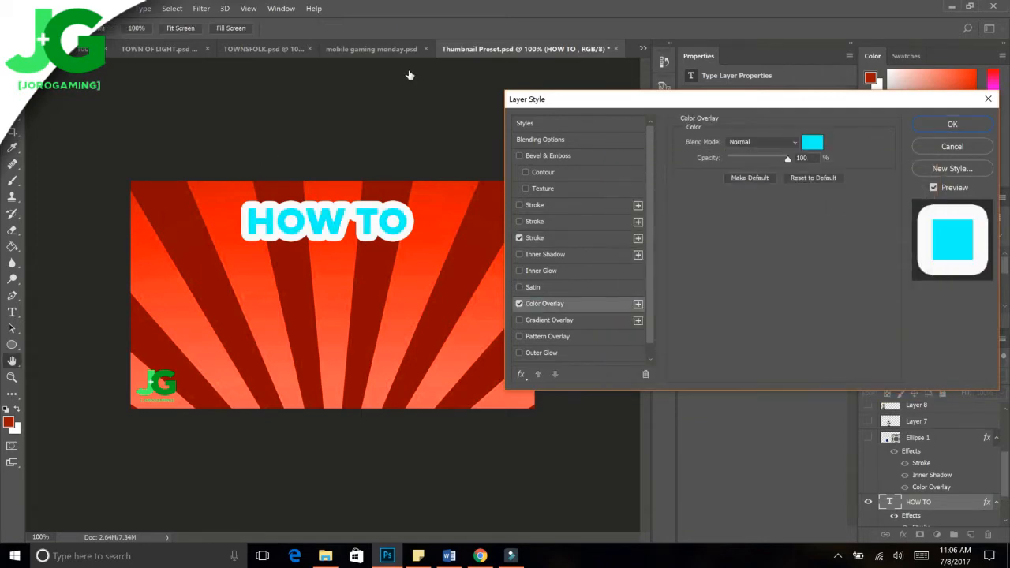
pyautogui.click(812, 141)
pyautogui.moveTo(735, 200); pyautogui.dragTo(760, 195)
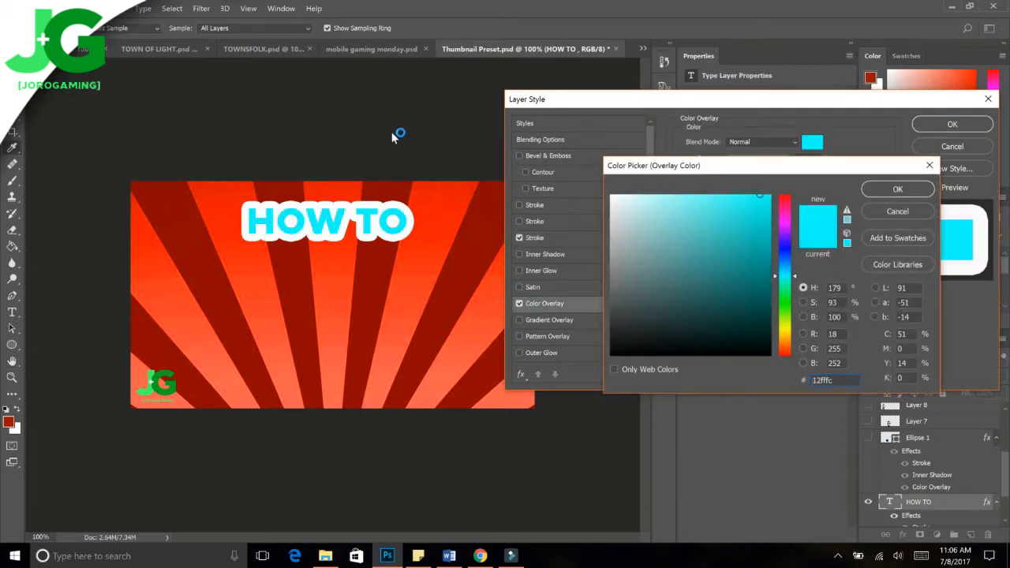
pyautogui.click(784, 250)
pyautogui.click(770, 195)
pyautogui.click(784, 213)
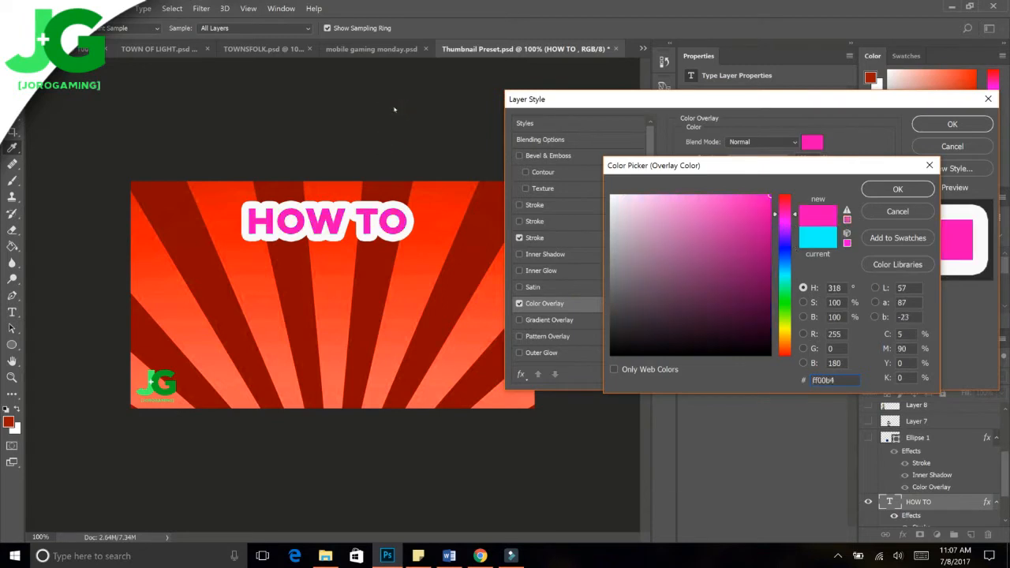
pyautogui.moveTo(784, 213); pyautogui.dragTo(784, 265)
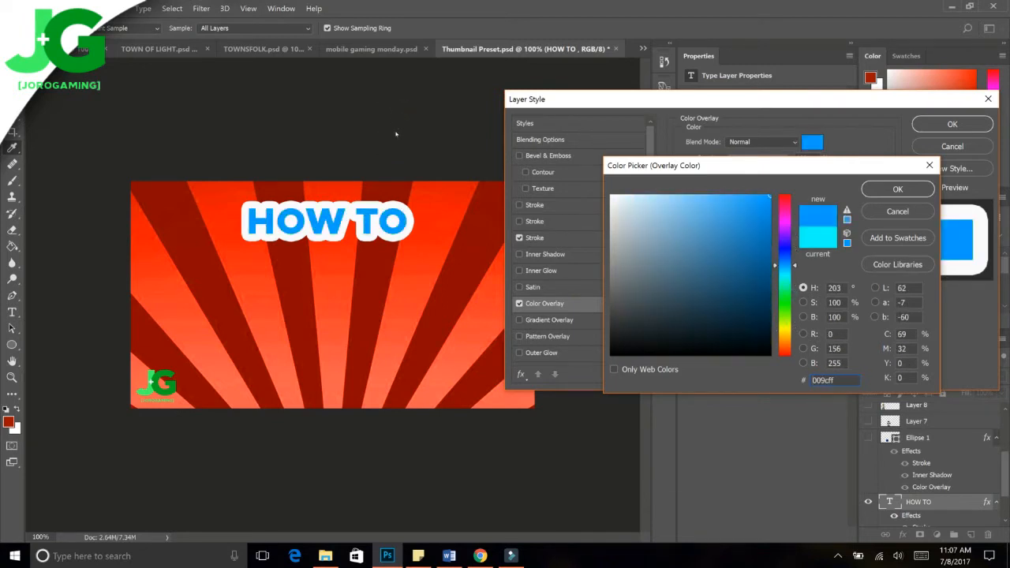
pyautogui.click(780, 251)
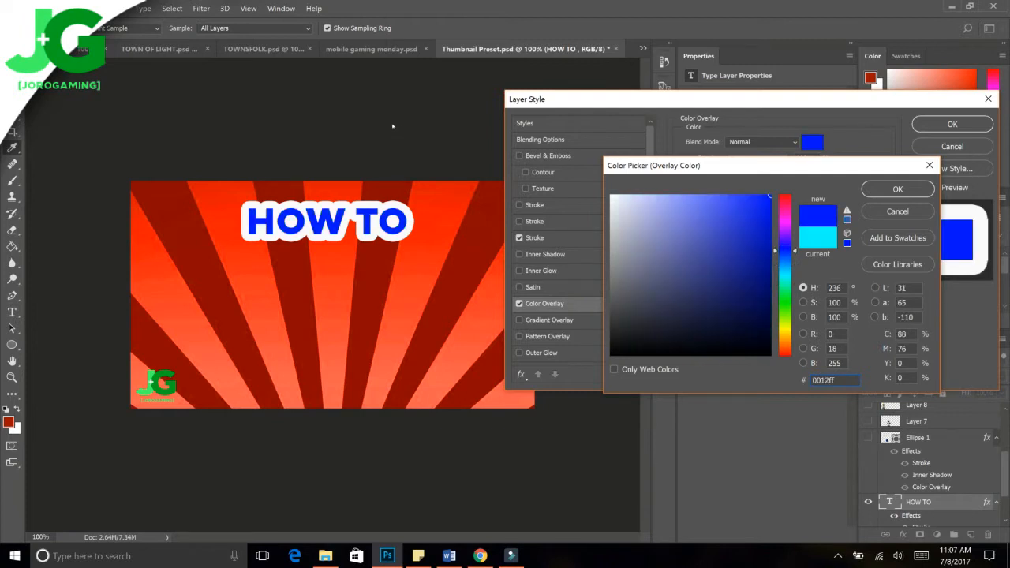
pyautogui.moveTo(784, 251); pyautogui.dragTo(784, 269)
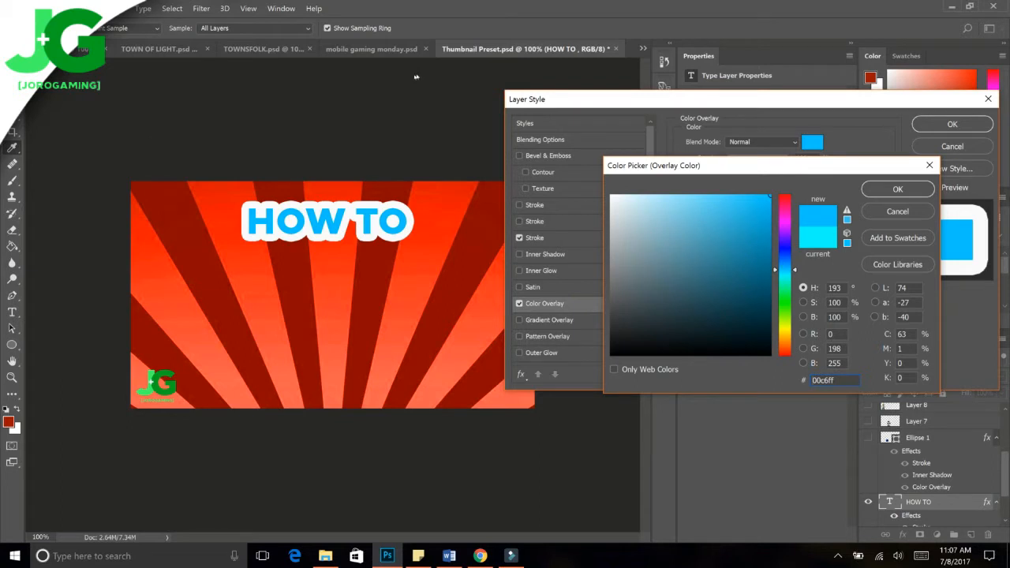
pyautogui.click(900, 189)
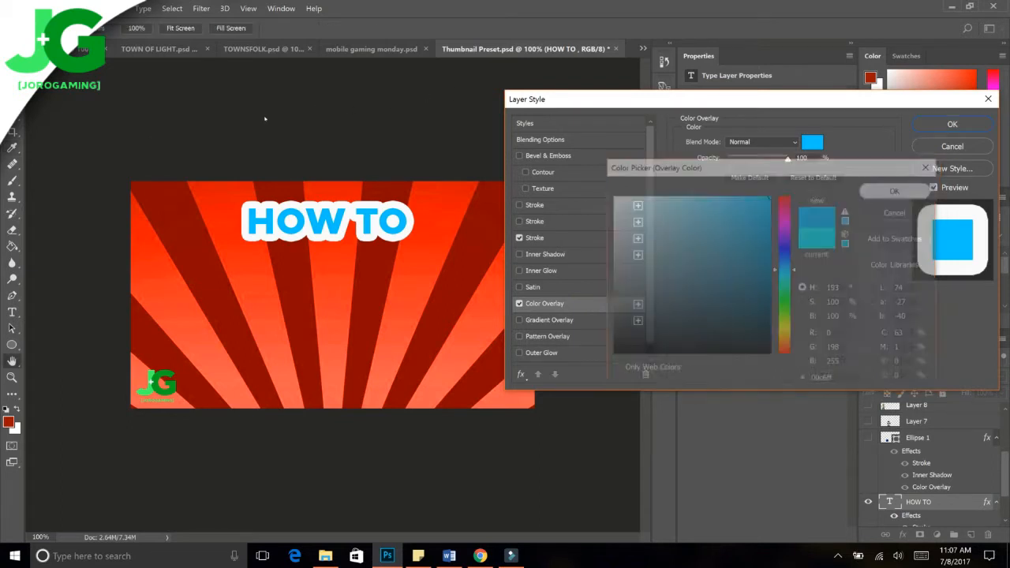
# Step: Reduce the HOW TO text's white stroke size to 13 px
pyautogui.click(519, 237)
pyautogui.click(534, 238)
pyautogui.moveTo(736, 140); pyautogui.dragTo(735, 140)
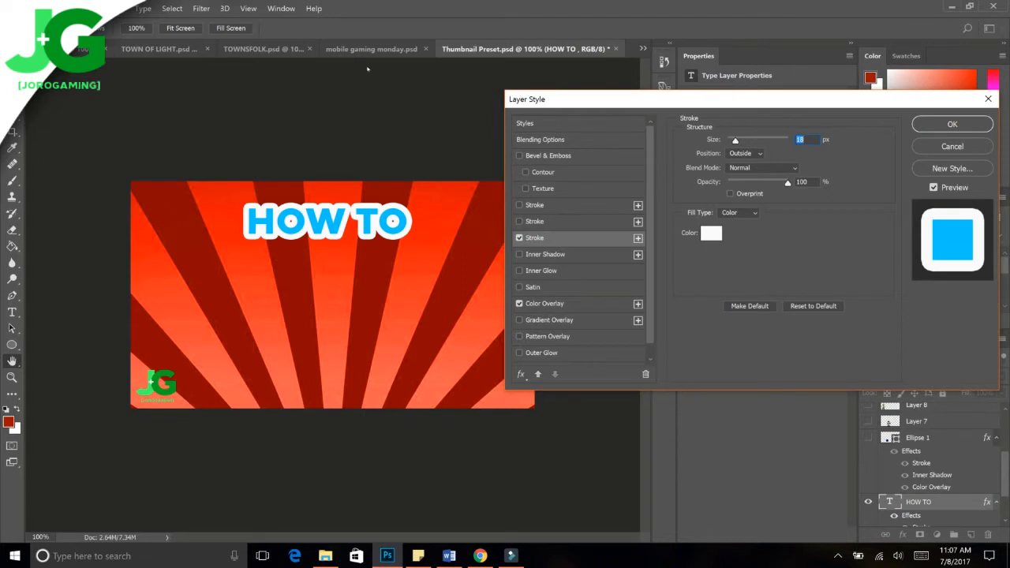
pyautogui.press('Down')
pyautogui.press('Down')
pyautogui.press('Down')
pyautogui.press('Down')
pyautogui.press('Down')
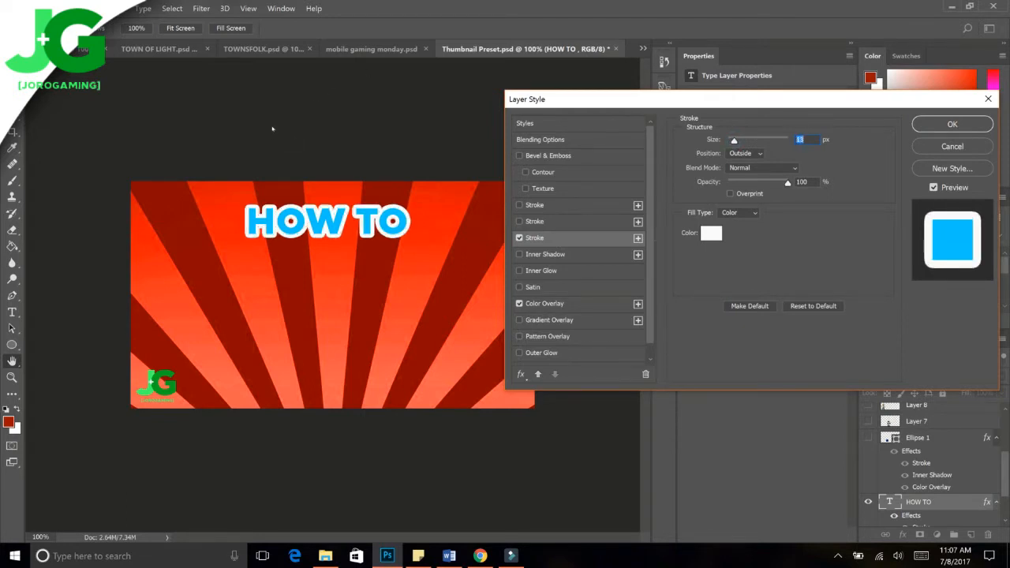
# Step: Add an Inner Shadow to the HOW TO text with 31% opacity and 9 px distance
pyautogui.click(543, 251)
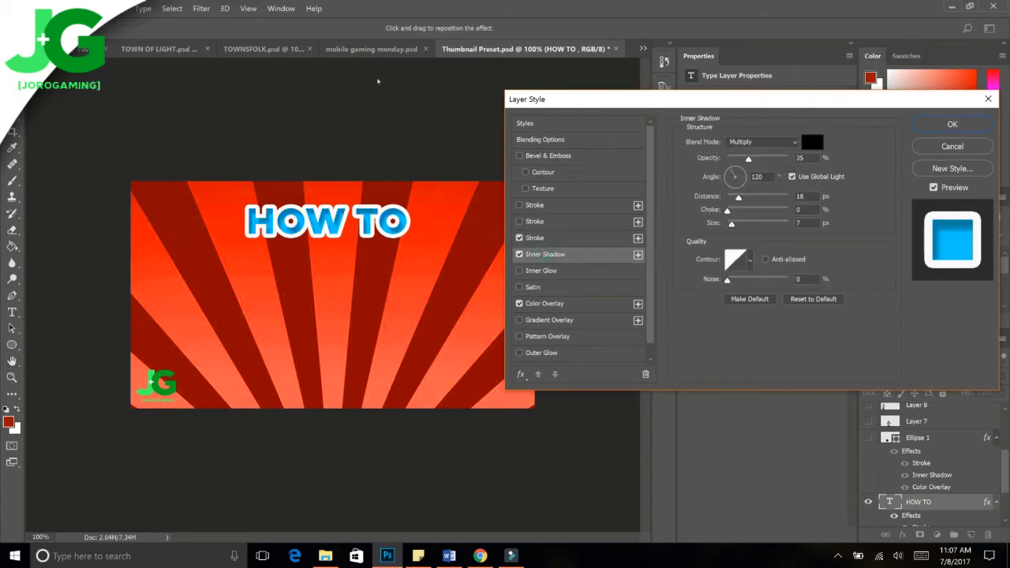
pyautogui.moveTo(748, 160); pyautogui.dragTo(739, 160)
pyautogui.moveTo(738, 197); pyautogui.dragTo(732, 197)
pyautogui.moveTo(739, 159); pyautogui.dragTo(744, 159)
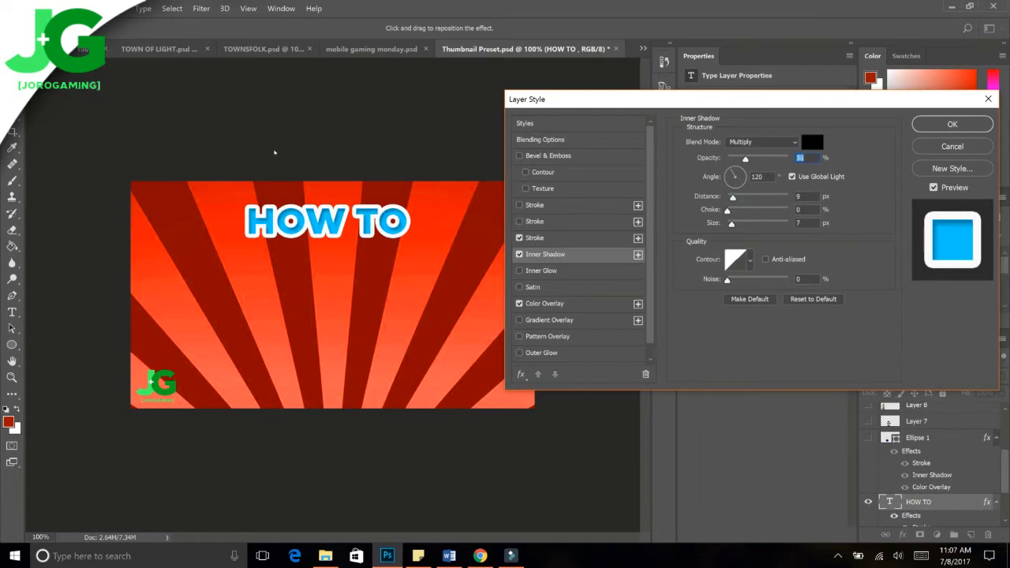
# Step: Change the HOW TO text's Color Overlay to light green (45ff68) sampled from the JG logo, trying blue and darker green first
pyautogui.click(544, 303)
pyautogui.click(812, 142)
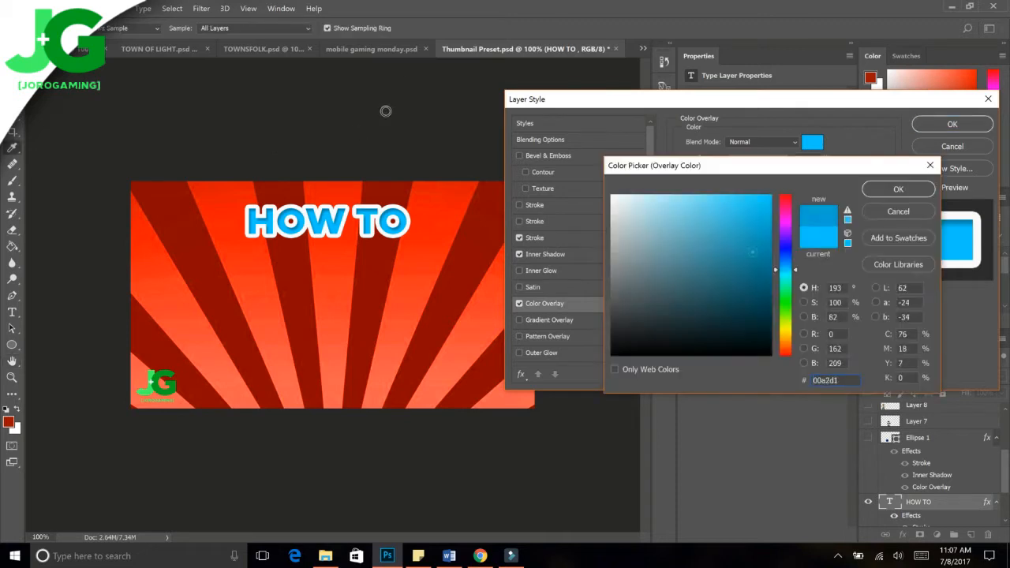
pyautogui.moveTo(771, 224); pyautogui.dragTo(771, 201)
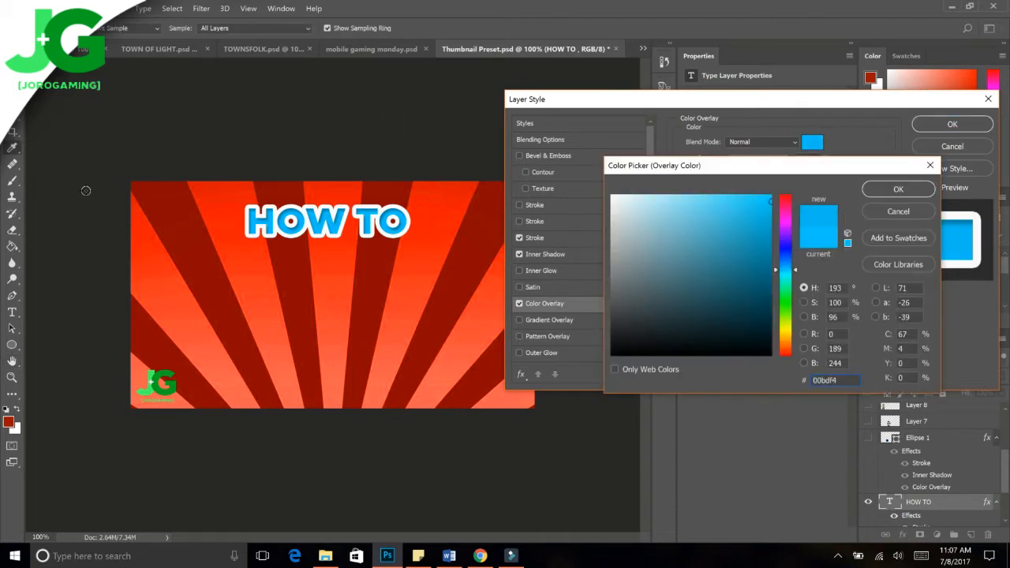
pyautogui.click(170, 382)
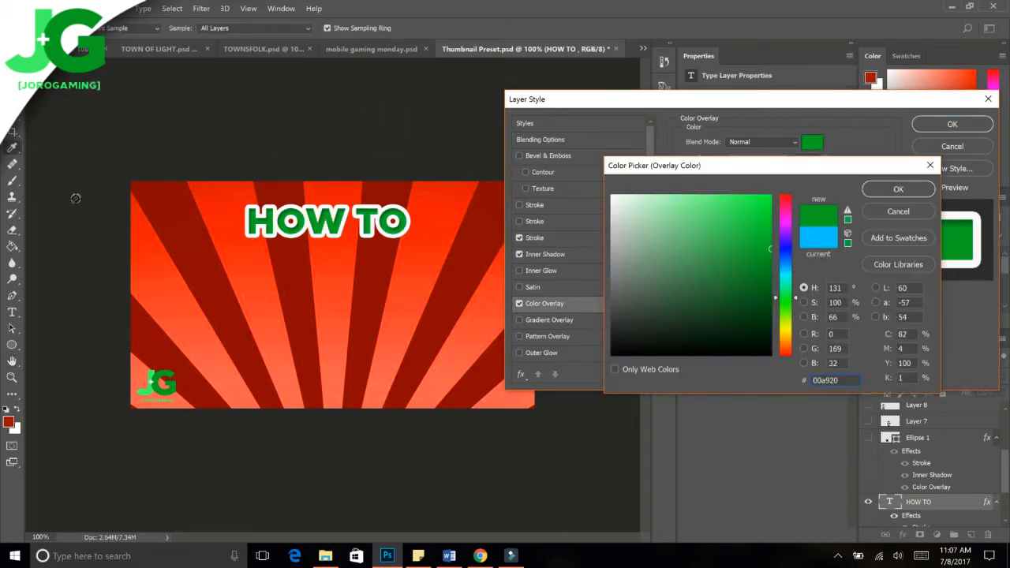
pyautogui.click(148, 391)
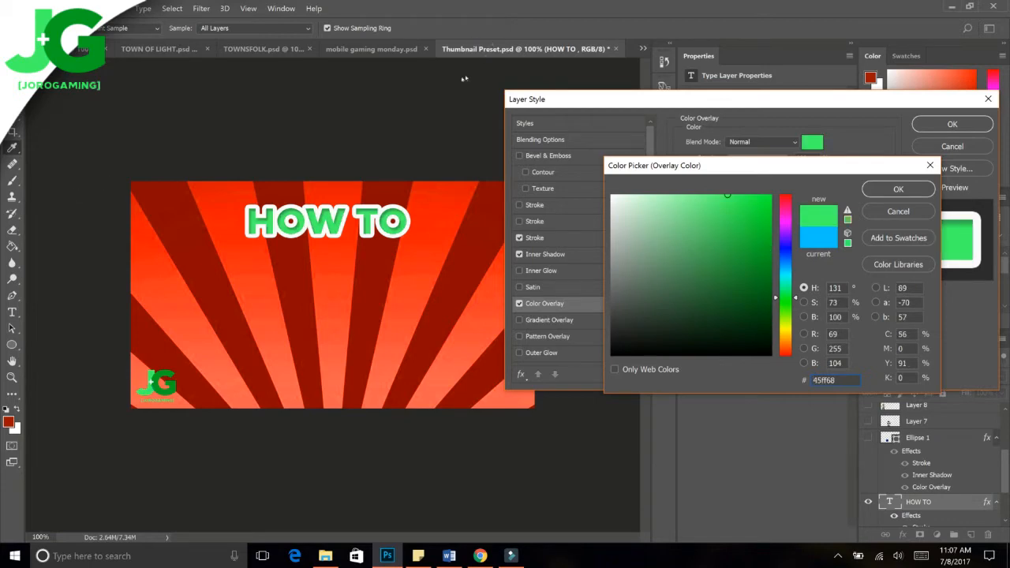
pyautogui.press('Return')
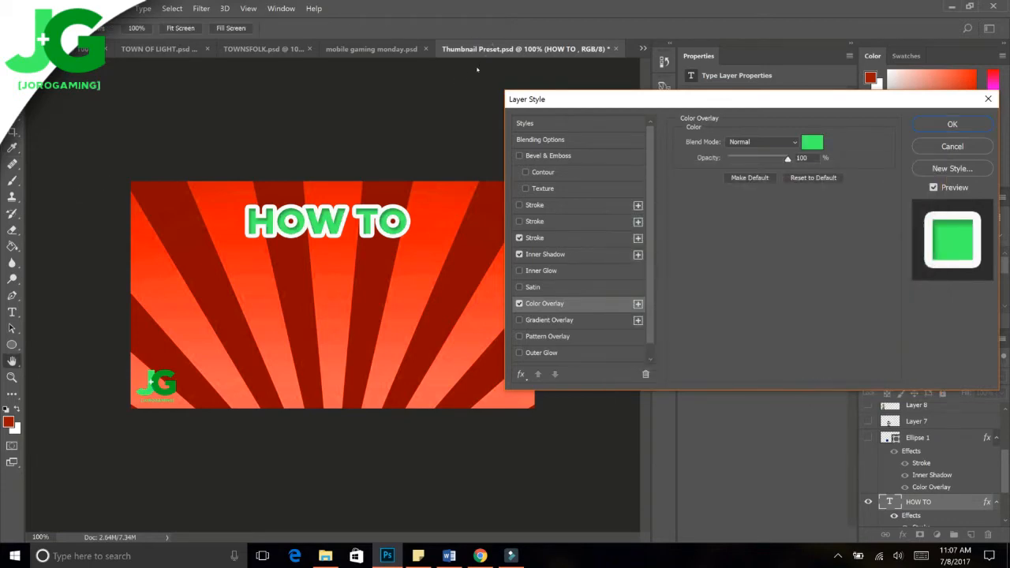
pyautogui.press('Return')
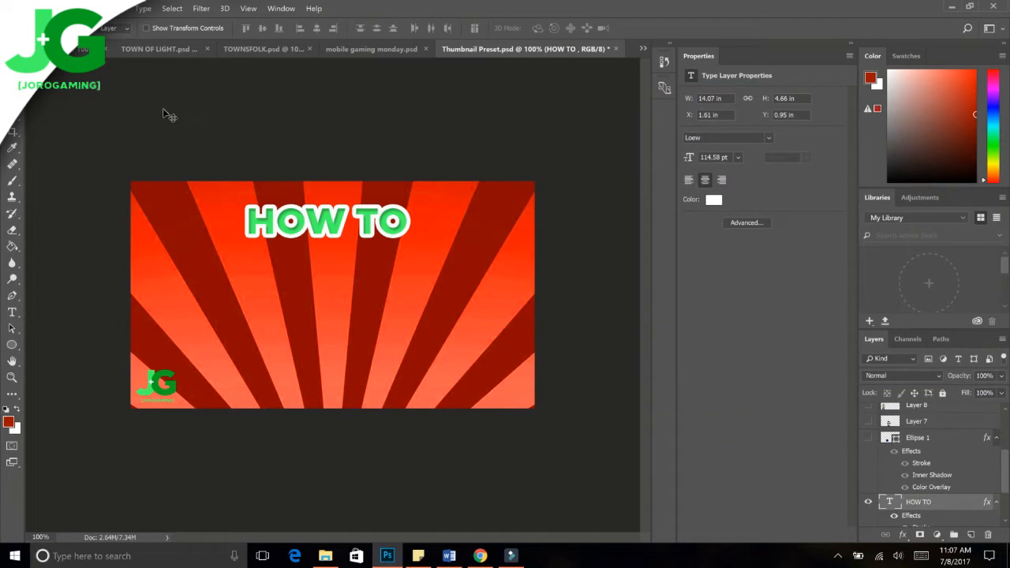
# Step: Move the HOW TO text slightly up, then duplicate its layer and place the copy directly beneath it
pyautogui.moveTo(166, 115); pyautogui.dragTo(170, 108)
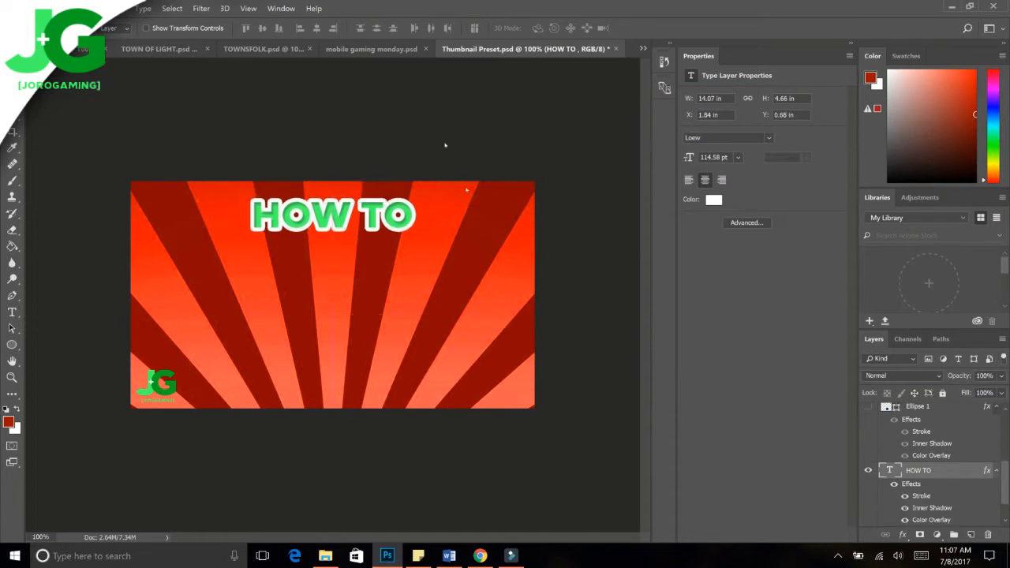
pyautogui.rightClick(959, 466)
pyautogui.click(799, 69)
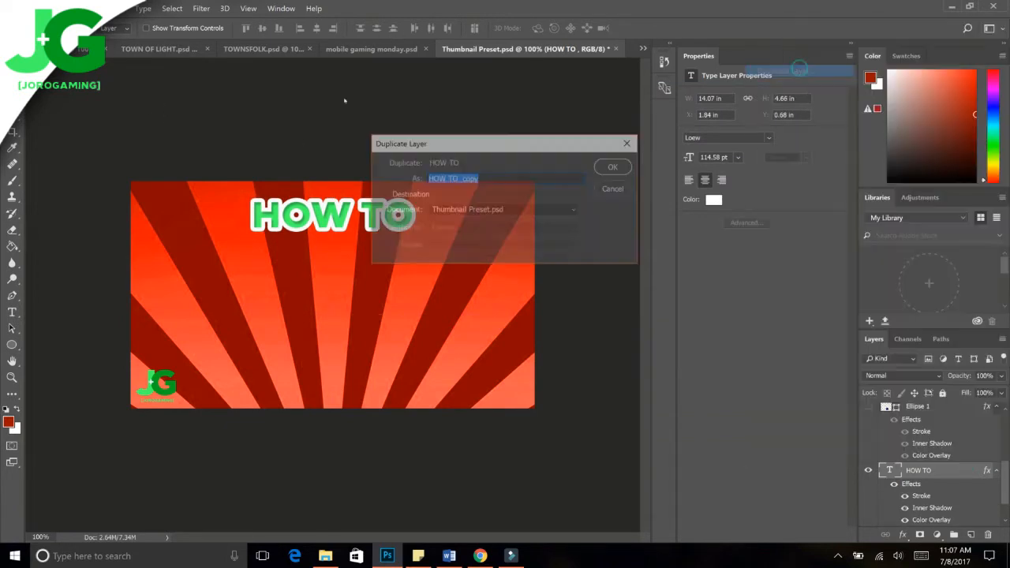
pyautogui.press('Return')
pyautogui.moveTo(176, 117); pyautogui.dragTo(178, 138)
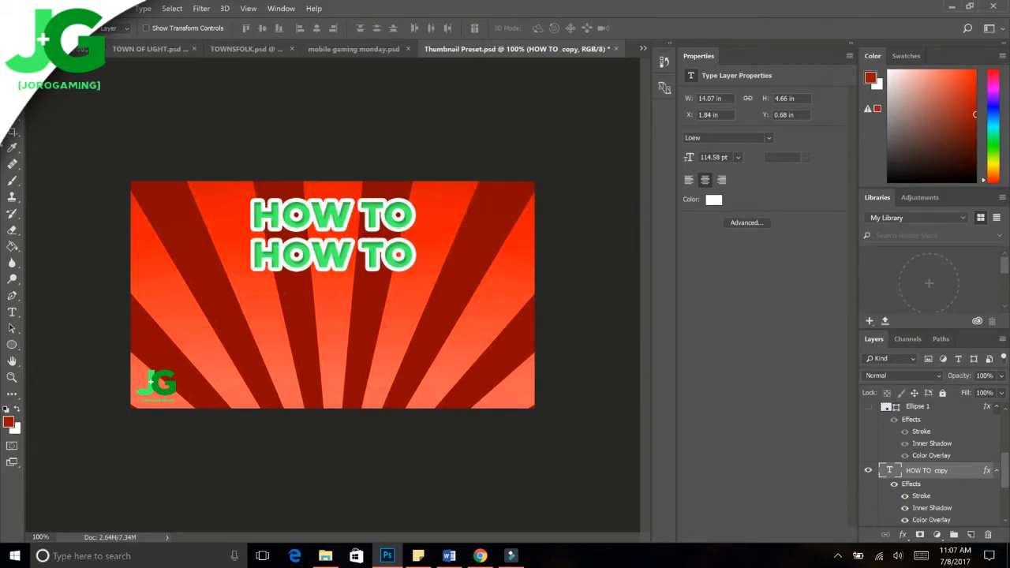
# Step: Change the lower copy's text to CREATE and move it toward the canvas's left edge
pyautogui.click(11, 312)
pyautogui.moveTo(258, 249); pyautogui.dragTo(585, 202)
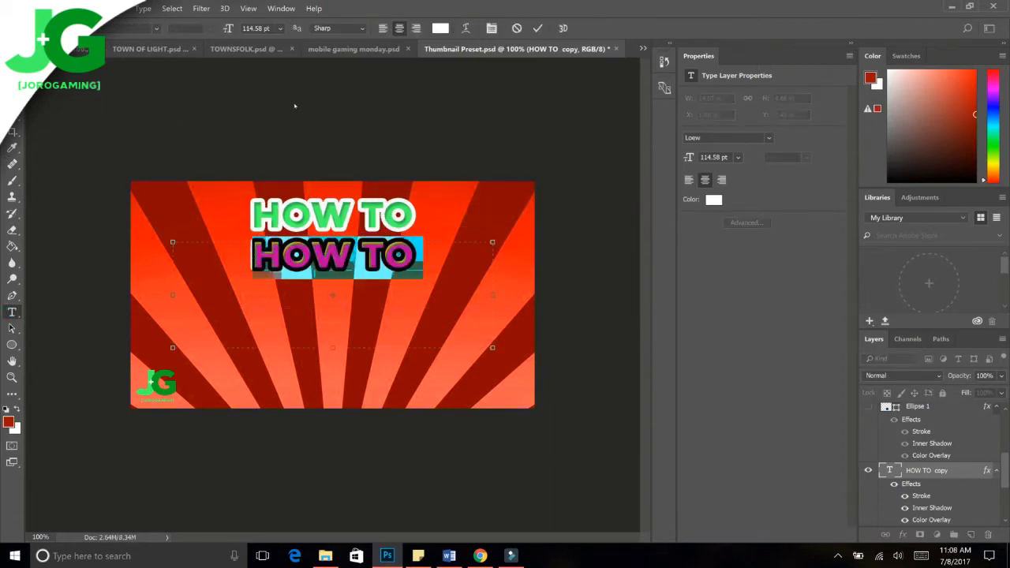
pyautogui.write('CREATE')
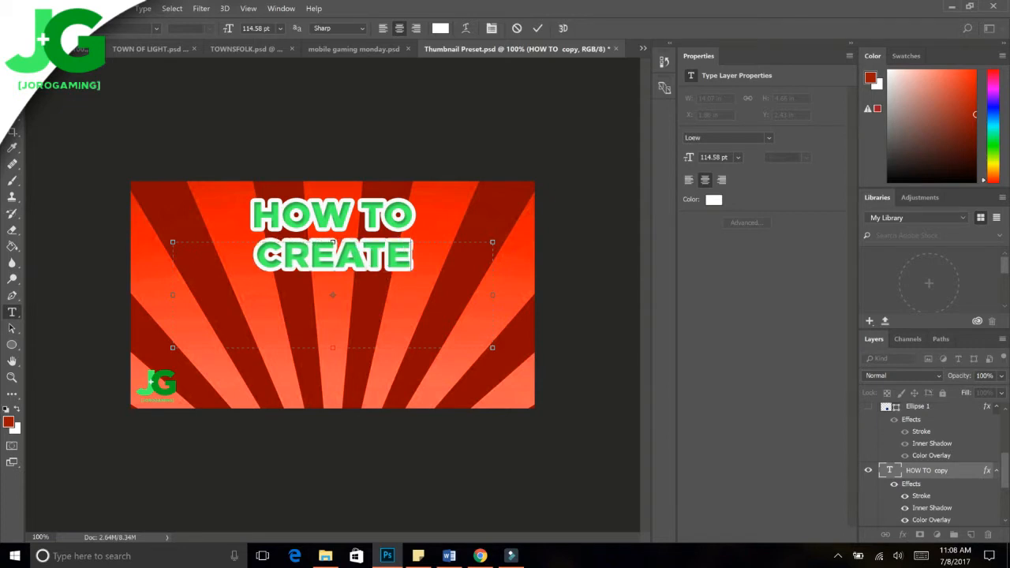
pyautogui.click(12, 66)
pyautogui.moveTo(321, 259)
pyautogui.mouseDown()
pyautogui.moveTo(222, 256)
pyautogui.moveTo(239, 258)
pyautogui.mouseUp()
# Step: Duplicate the CREATE layer, place the copy to its right and change the copy's text to AMAZING
pyautogui.rightClick(942, 471)
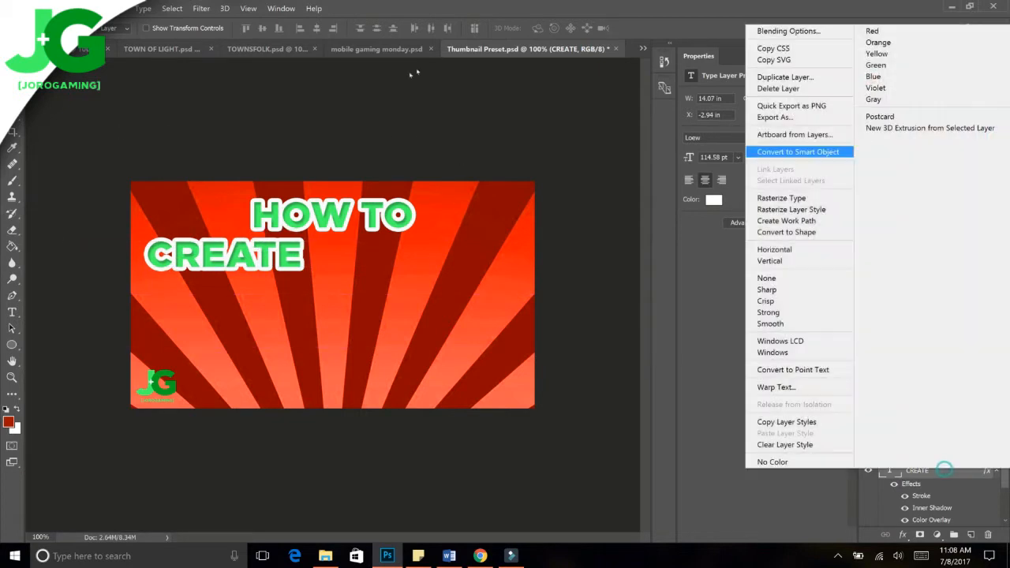
pyautogui.click(785, 76)
pyautogui.click(608, 168)
pyautogui.moveTo(268, 236); pyautogui.dragTo(422, 237)
pyautogui.click(12, 312)
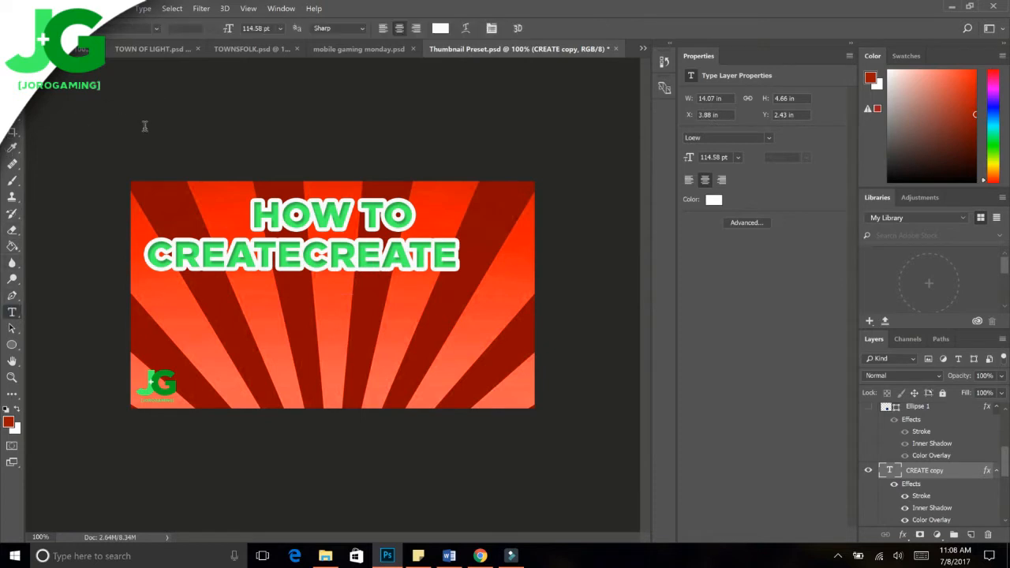
pyautogui.moveTo(306, 247); pyautogui.dragTo(495, 209)
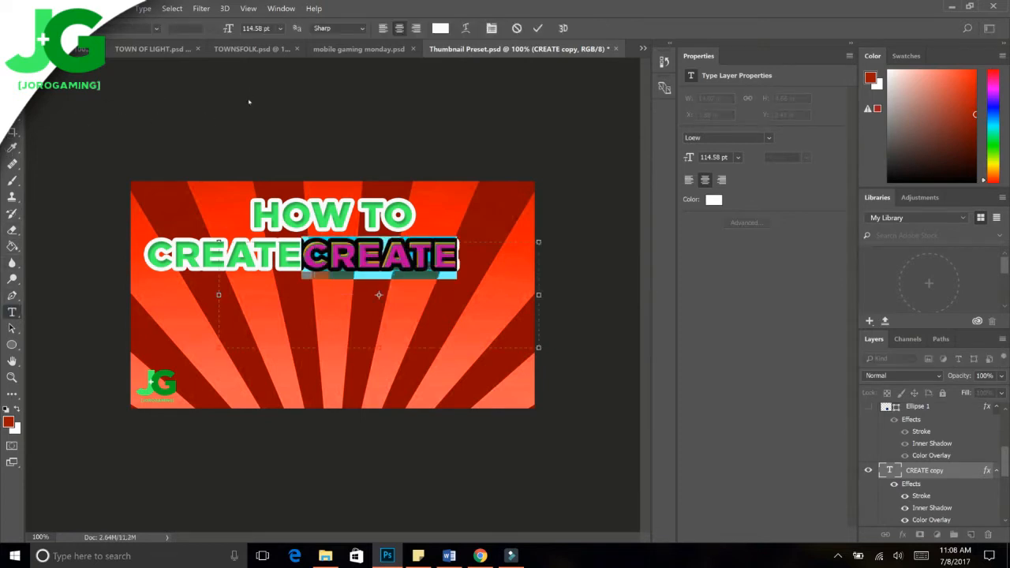
pyautogui.write('AMAZING')
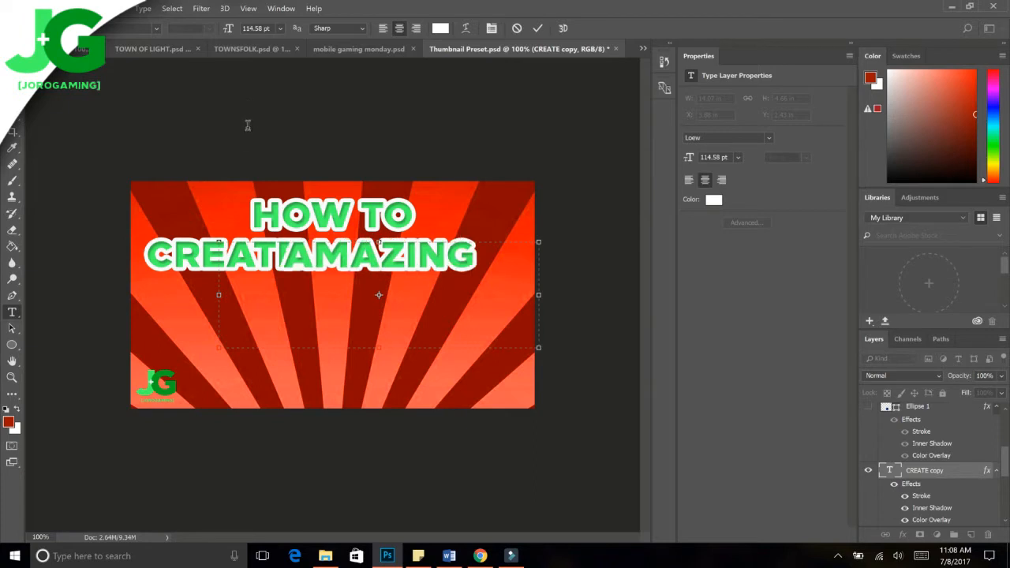
# Step: Set the AMAZING text size to 200 pt and widen its text box so the whole word fits on one line
pyautogui.hotkey('ctrl', 'a')
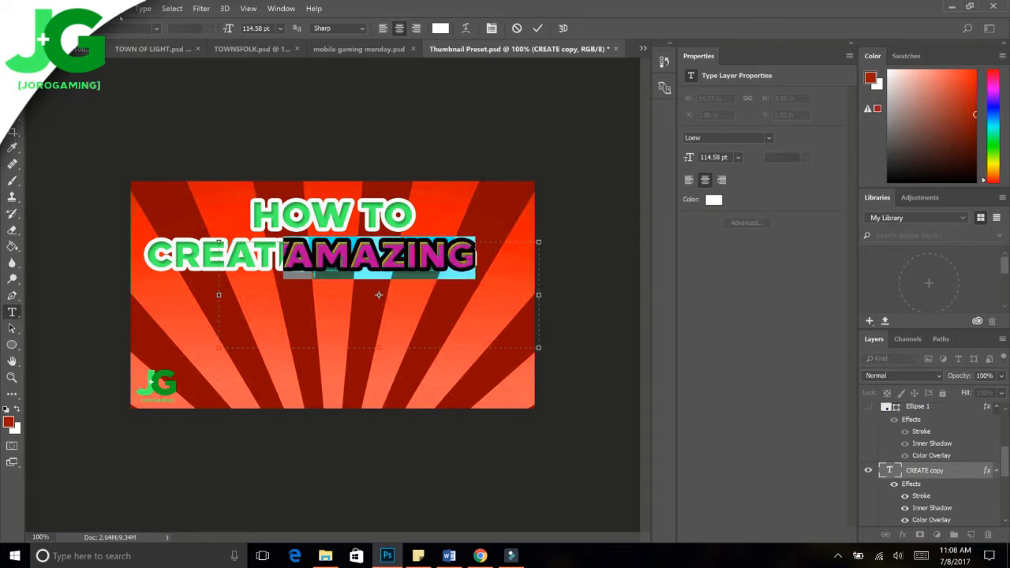
pyautogui.click(280, 29)
pyautogui.click(280, 29)
pyautogui.moveTo(270, 29); pyautogui.dragTo(241, 29)
pyautogui.click(269, 28)
pyautogui.write('200')
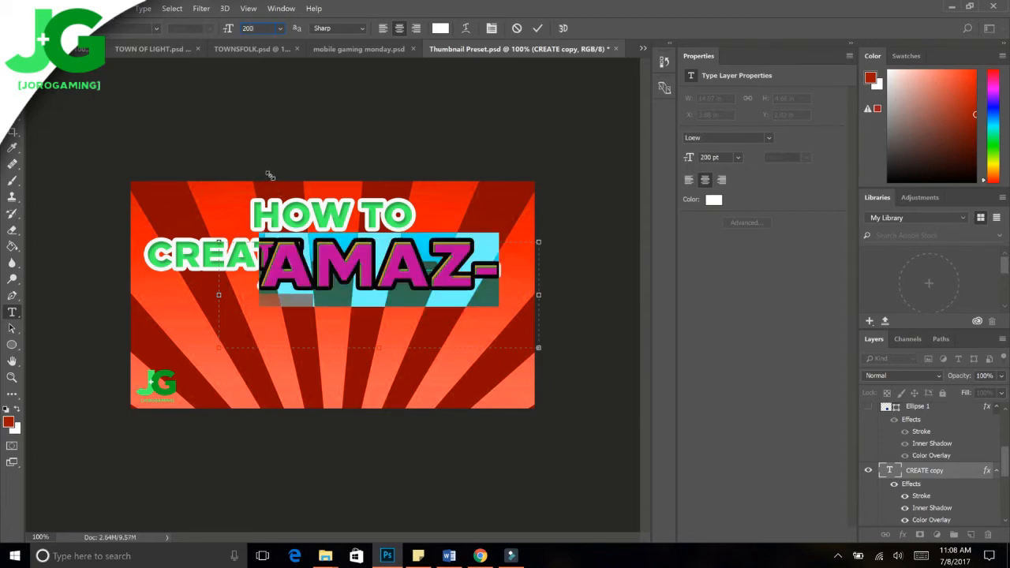
pyautogui.moveTo(539, 347); pyautogui.dragTo(824, 328)
# Step: Move CREATE back under HOW TO and position AMAZING centered on the line below it
pyautogui.click(12, 66)
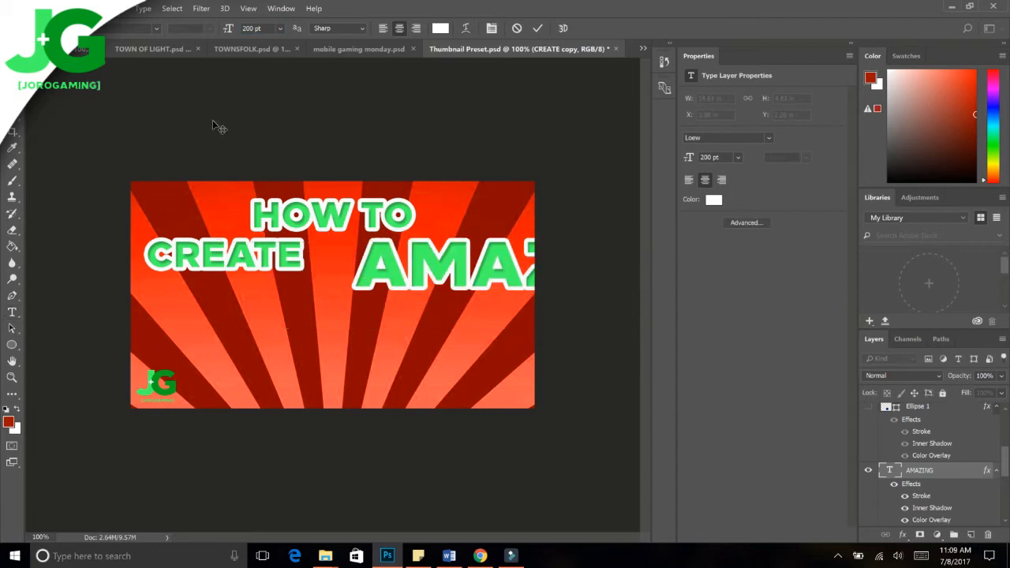
pyautogui.moveTo(426, 239); pyautogui.dragTo(354, 268)
pyautogui.rightClick(247, 259)
pyautogui.click(256, 268)
pyautogui.rightClick(356, 297)
pyautogui.click(362, 305)
pyautogui.moveTo(362, 303); pyautogui.dragTo(354, 300)
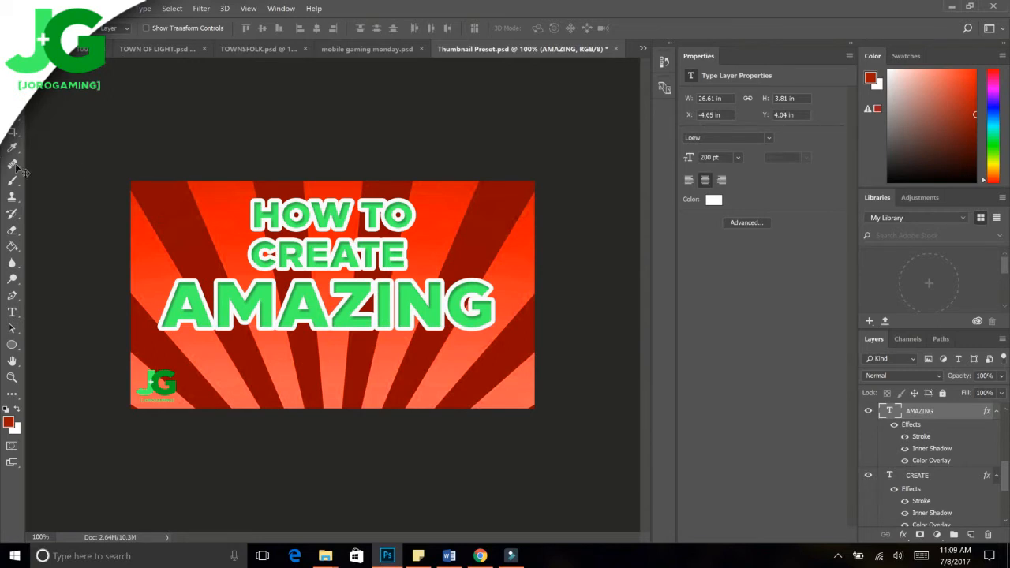
pyautogui.click(11, 312)
pyautogui.moveTo(163, 209); pyautogui.dragTo(487, 308)
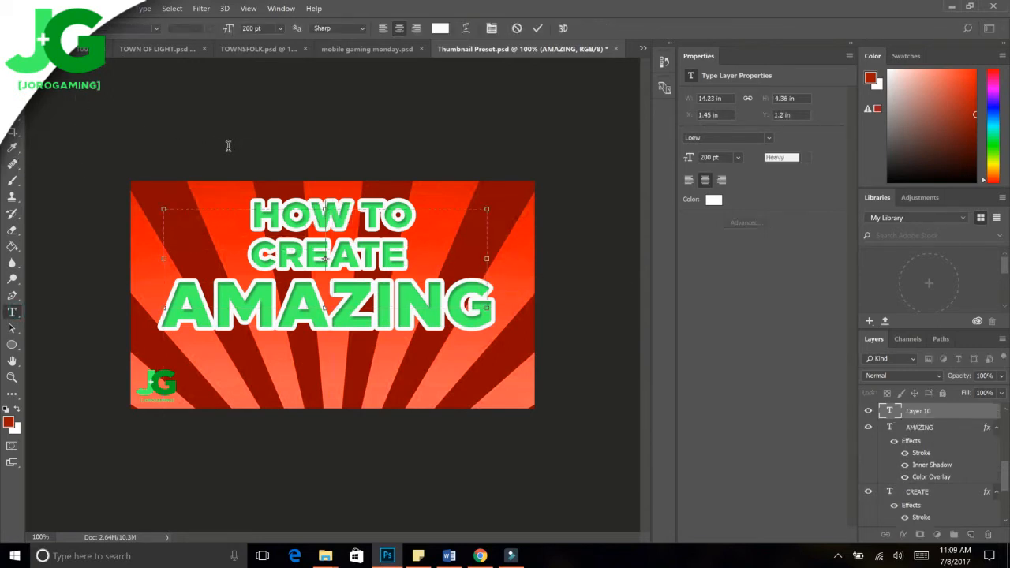
pyautogui.write('TH')
pyautogui.press('Escape')
pyautogui.press('v')
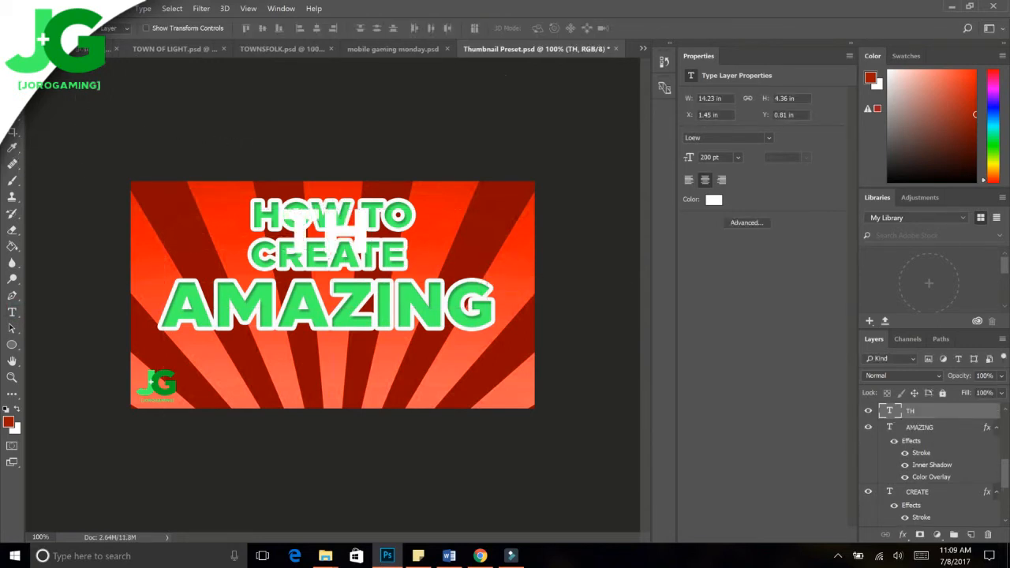
# Step: Duplicate the AMAZING layer, place the copy beneath it and change the copy's text to THUMBNAILS
pyautogui.rightClick(953, 409)
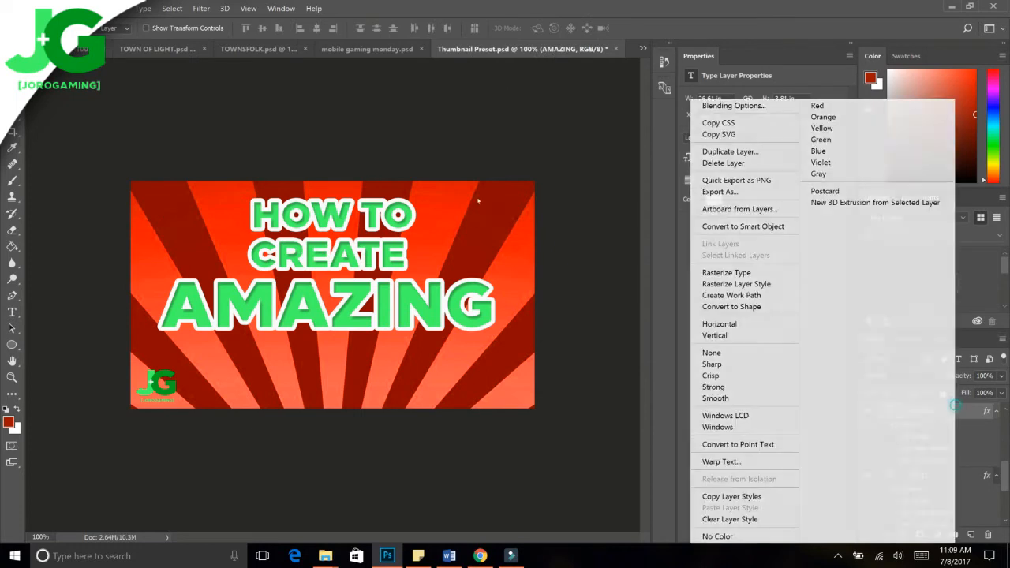
pyautogui.click(730, 151)
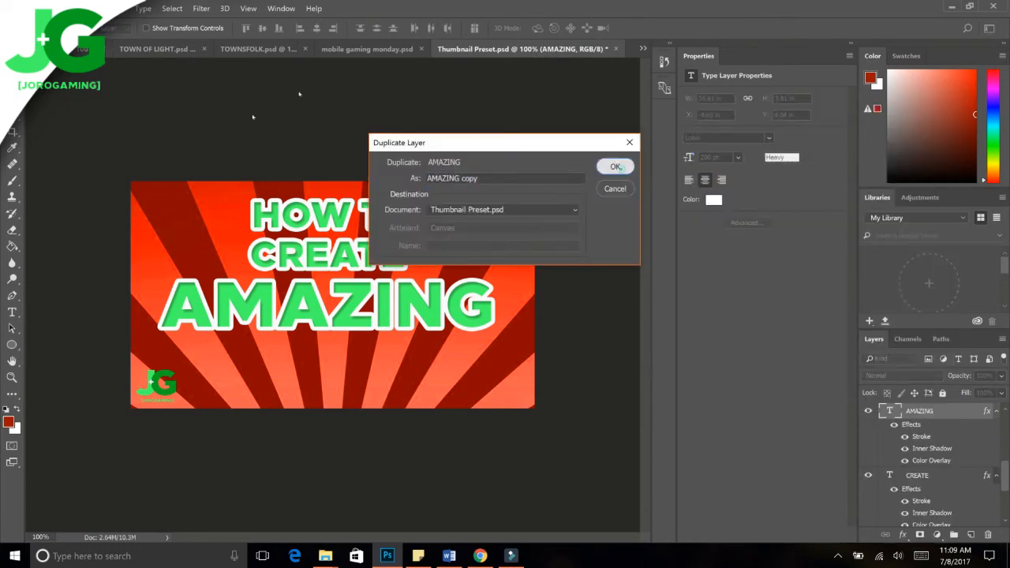
pyautogui.click(608, 165)
pyautogui.moveTo(160, 159); pyautogui.dragTo(160, 190)
pyautogui.click(12, 312)
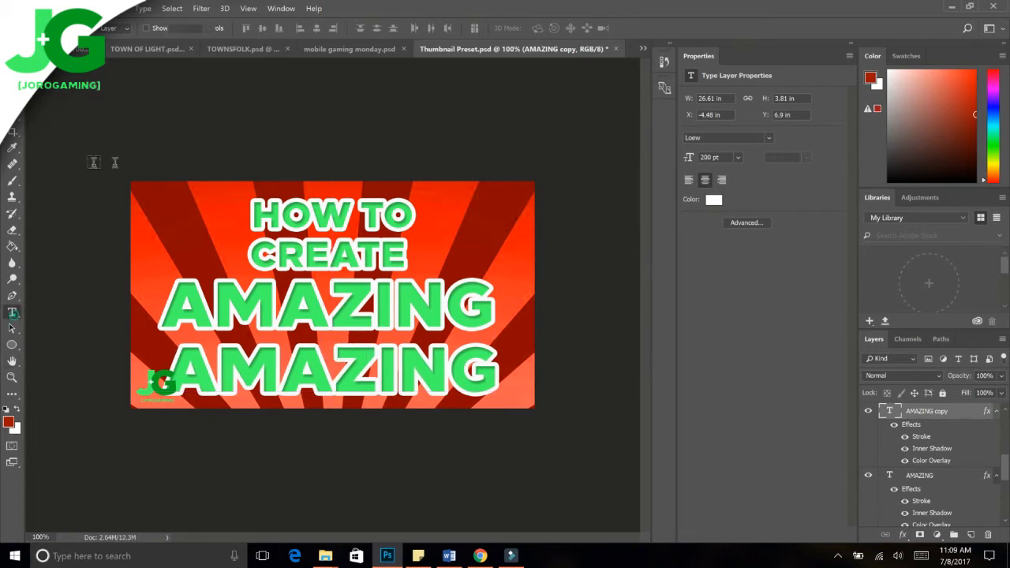
pyautogui.press('Return')
pyautogui.write('THUMB')
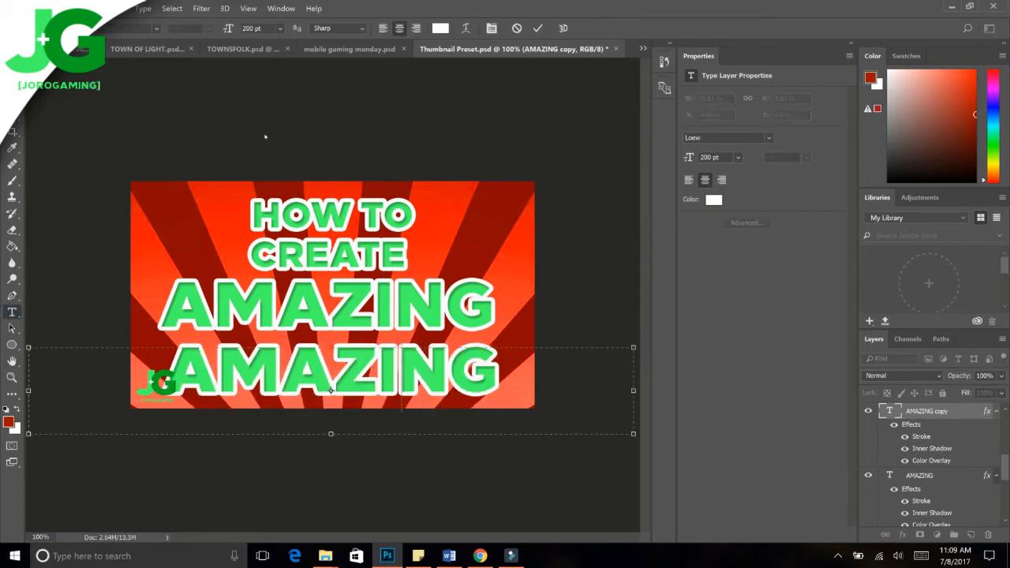
pyautogui.write('NAILS')
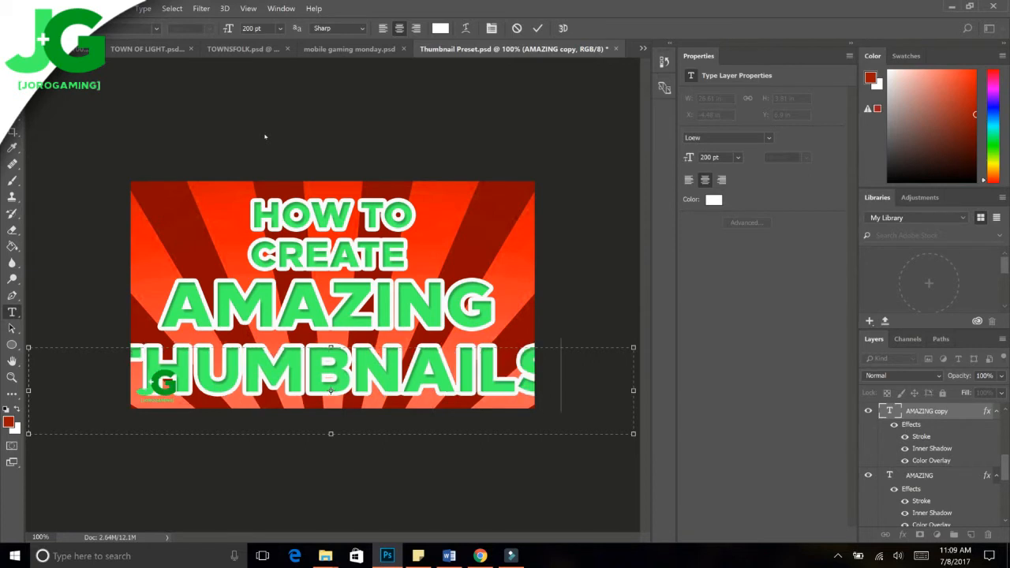
# Step: Set the THUMBNAILS text size to 118 pt
pyautogui.hotkey('ctrl', 'a')
pyautogui.click(251, 28)
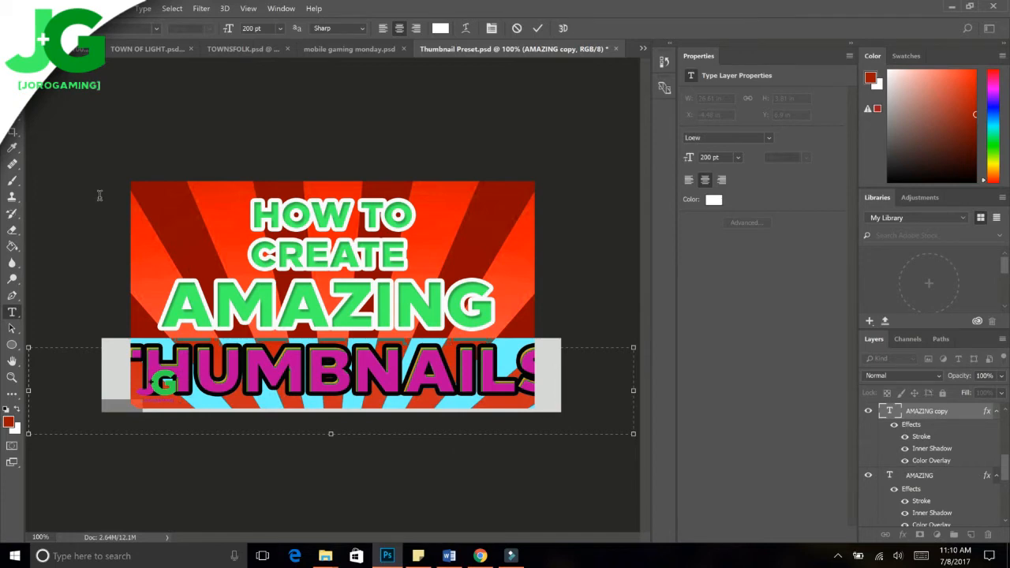
pyautogui.click(251, 29)
pyautogui.write('1')
pyautogui.press('Return')
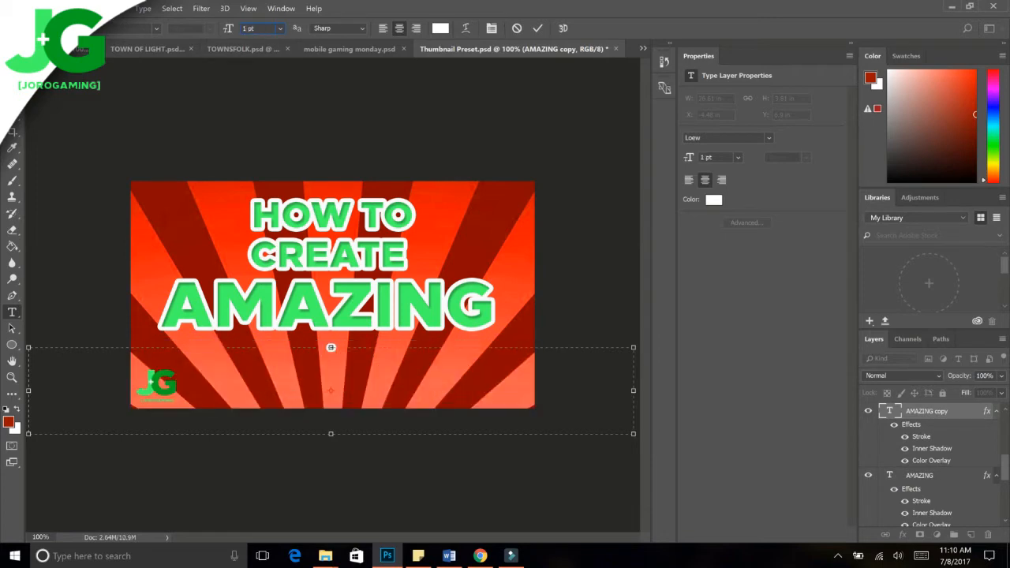
pyautogui.write('118')
pyautogui.press('Return')
# Step: Move THUMBNAILS down near the canvas's bottom edge and lower AMAZING to sit just above it
pyautogui.click(11, 67)
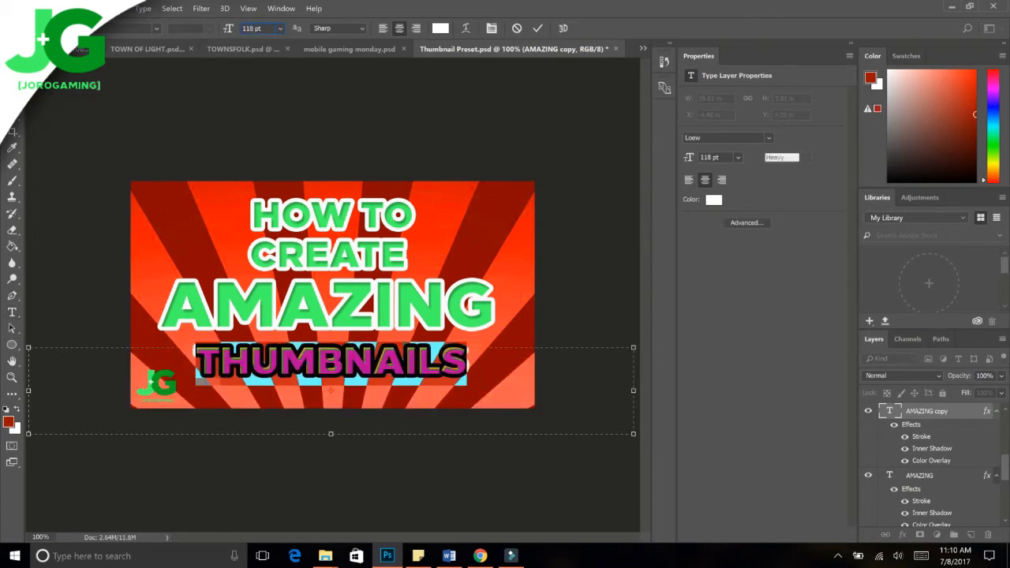
pyautogui.moveTo(298, 356); pyautogui.dragTo(305, 378)
pyautogui.rightClick(324, 303)
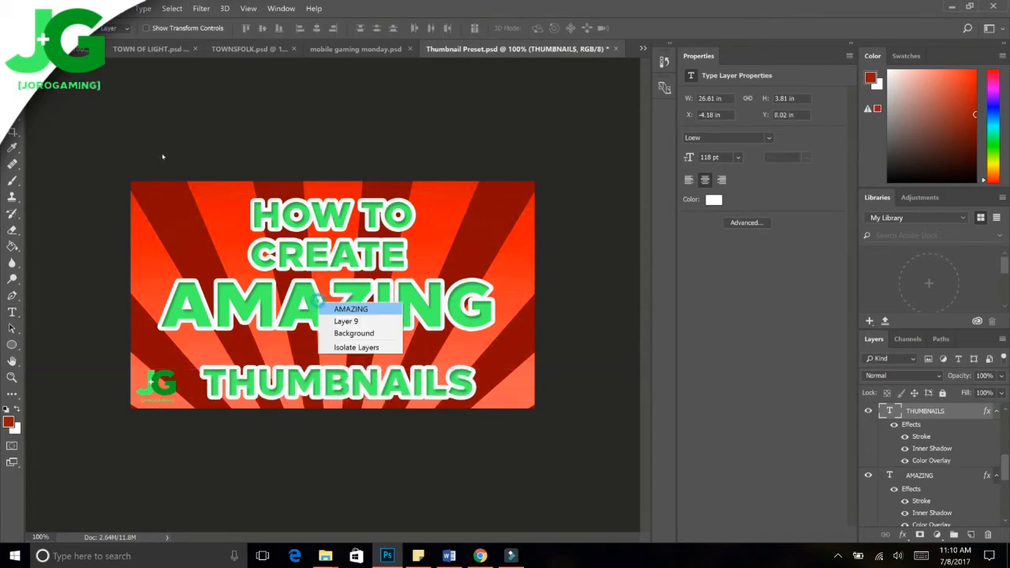
pyautogui.click(331, 308)
pyautogui.moveTo(317, 308); pyautogui.dragTo(321, 335)
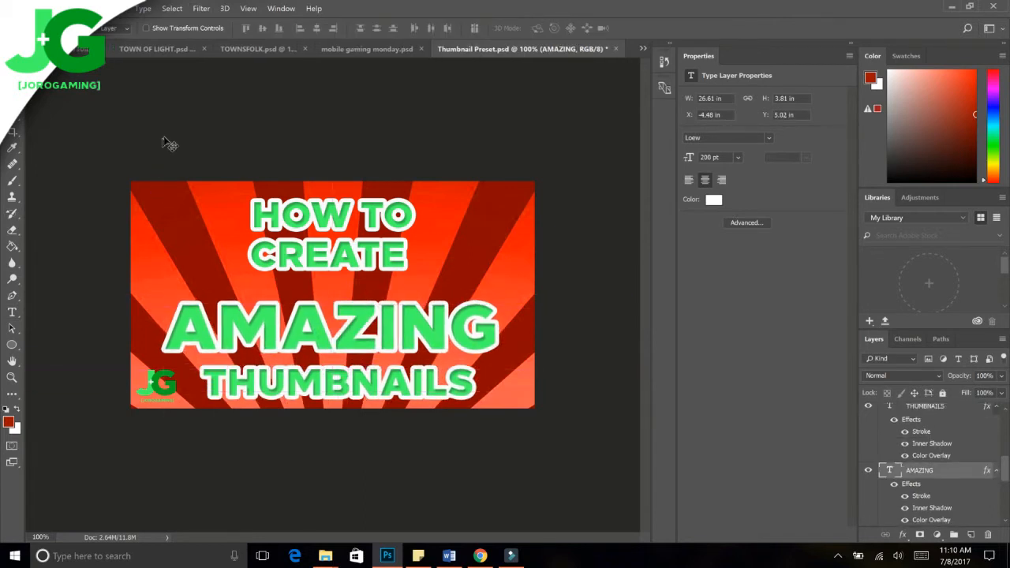
# Step: Lower CREATE to sit just above AMAZING and move HOW TO down to even out the line spacing
pyautogui.rightClick(323, 247)
pyautogui.click(347, 257)
pyautogui.moveTo(339, 261); pyautogui.dragTo(336, 283)
pyautogui.hotkey('shift', 'Up')
pyautogui.hotkey('shift', 'Up')
pyautogui.hotkey('shift', 'Up')
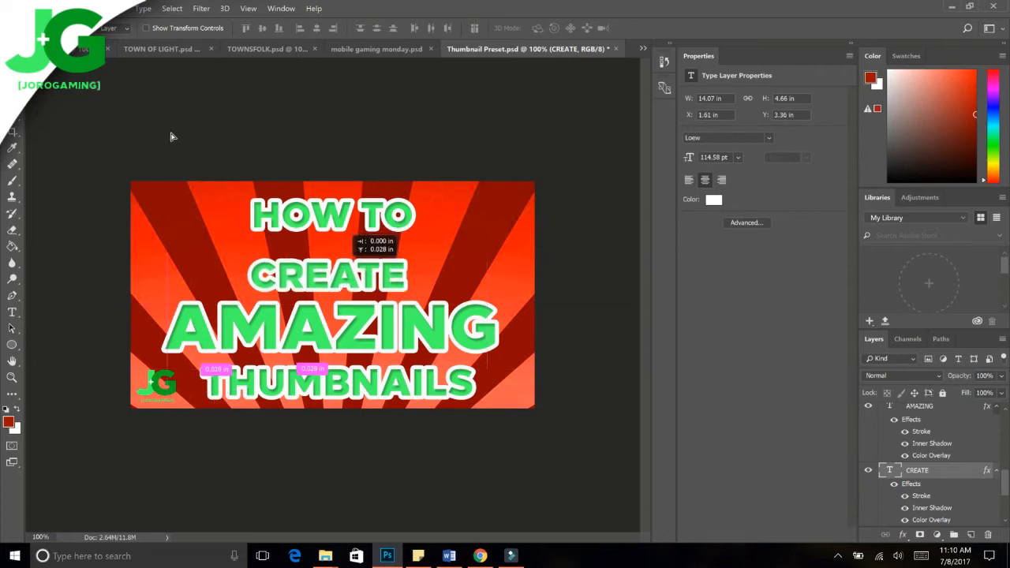
pyautogui.rightClick(337, 213)
pyautogui.click(347, 222)
pyautogui.moveTo(342, 217); pyautogui.dragTo(342, 228)
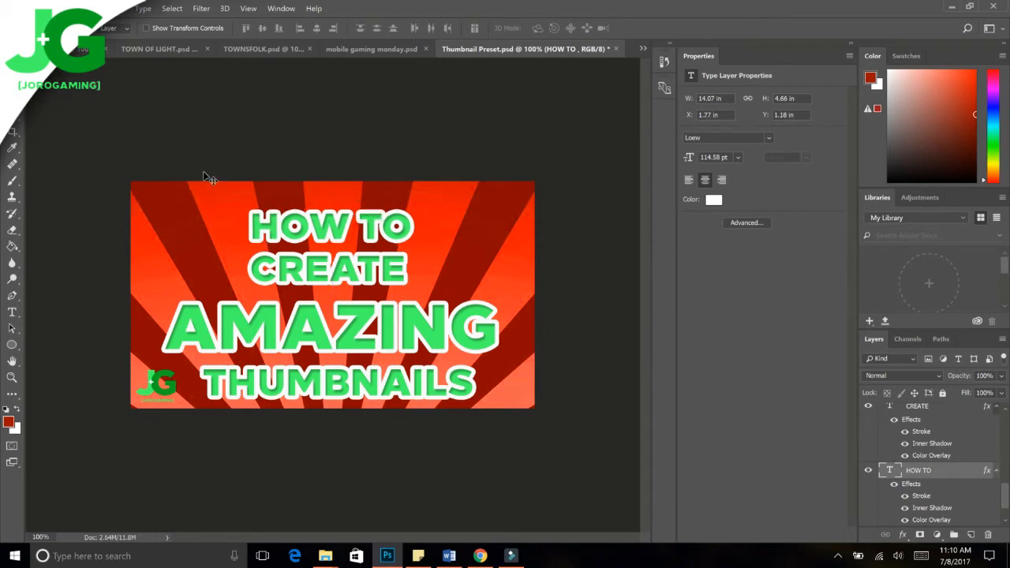
pyautogui.click(12, 312)
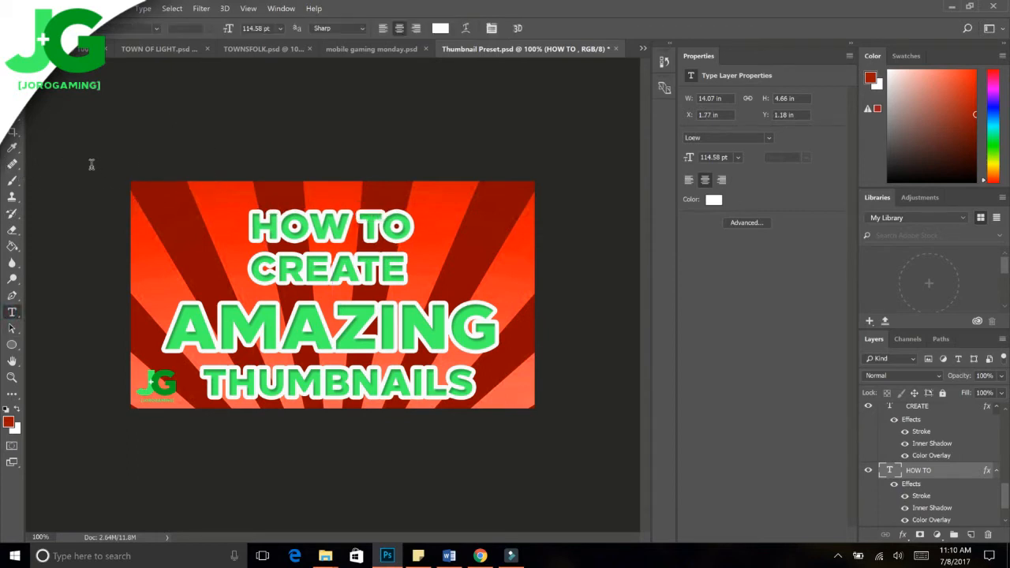
pyautogui.doubleClick(229, 327)
pyautogui.click(440, 29)
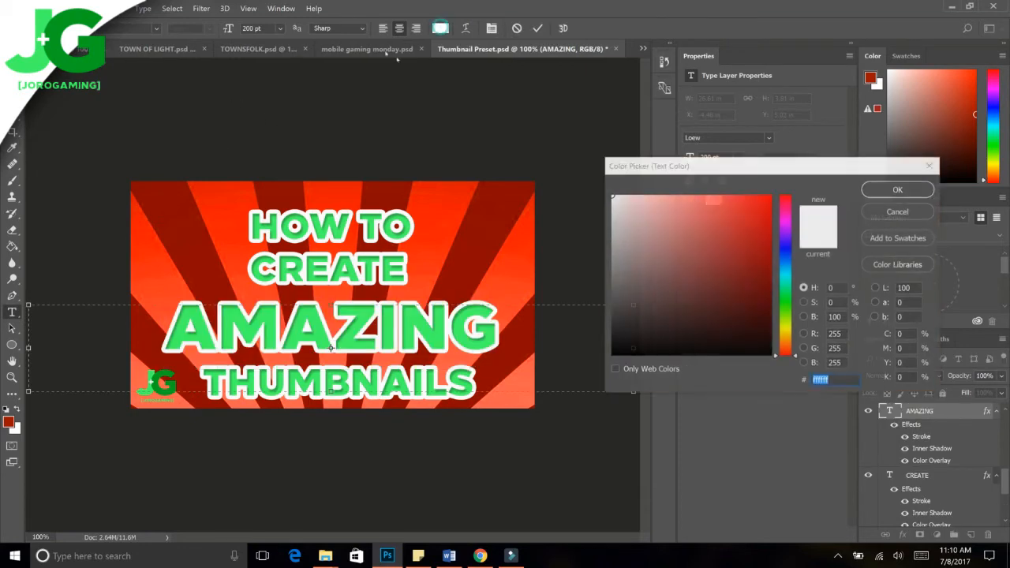
pyautogui.click(930, 164)
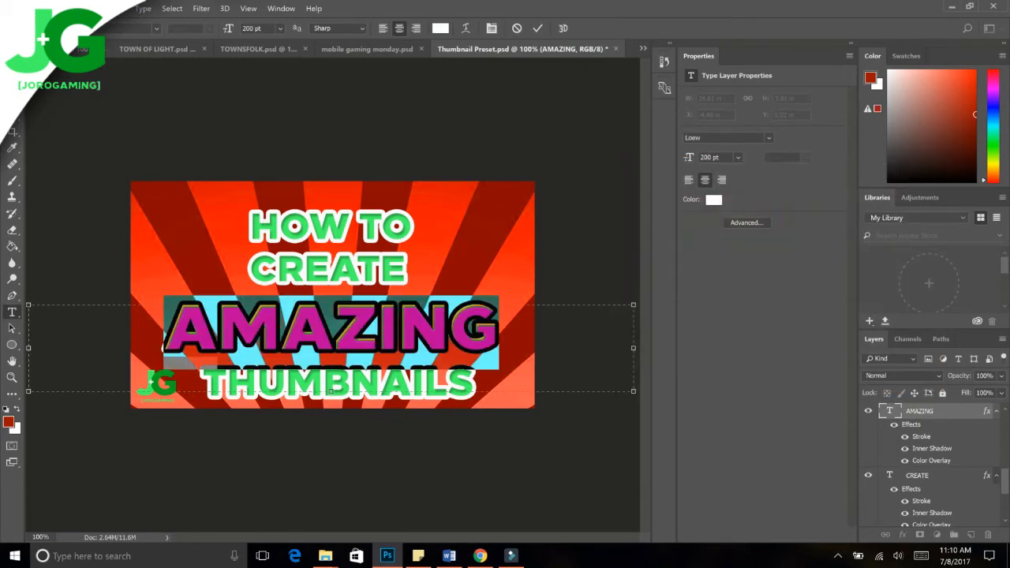
pyautogui.click(12, 67)
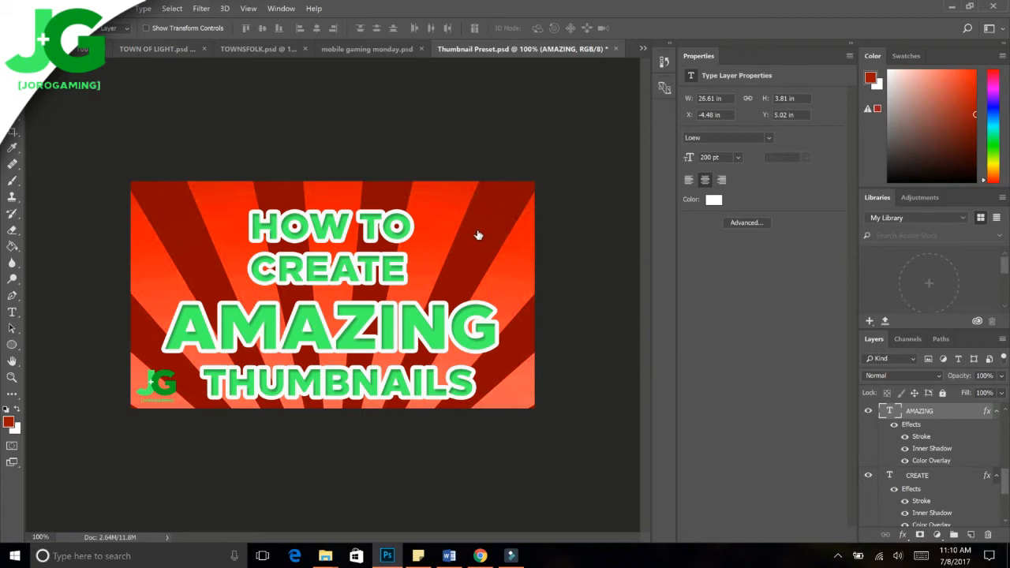
# Step: Change the AMAZING layer's Color Overlay to blue (#210aff) after trying red and pink
pyautogui.doubleClick(956, 460)
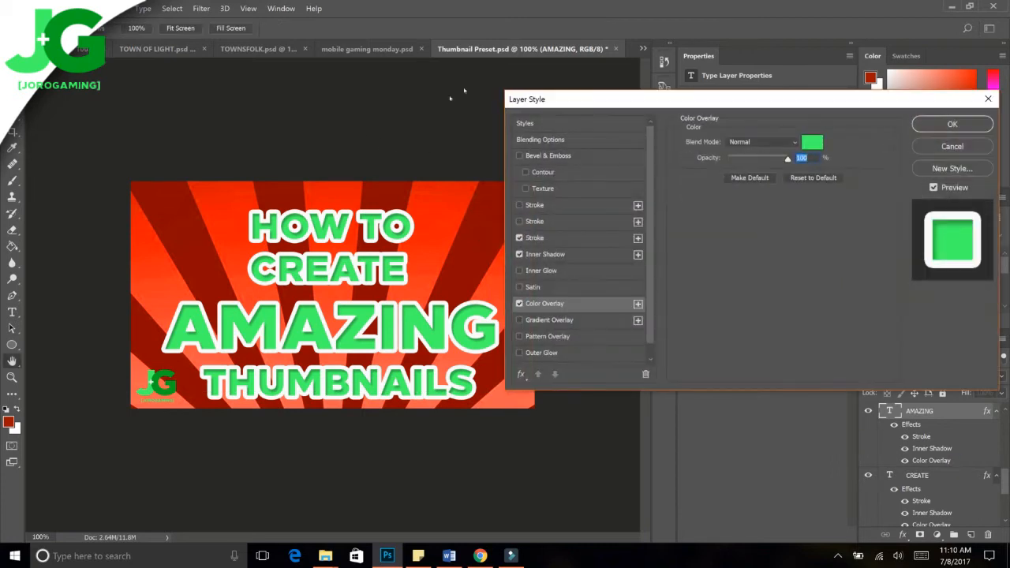
pyautogui.click(812, 142)
pyautogui.click(448, 220)
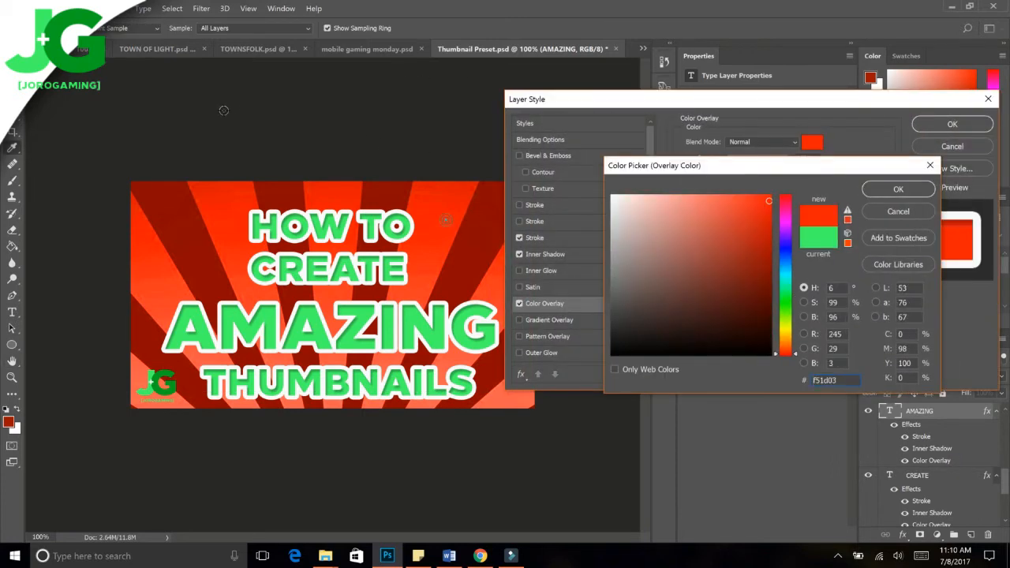
pyautogui.write('ff00ba')
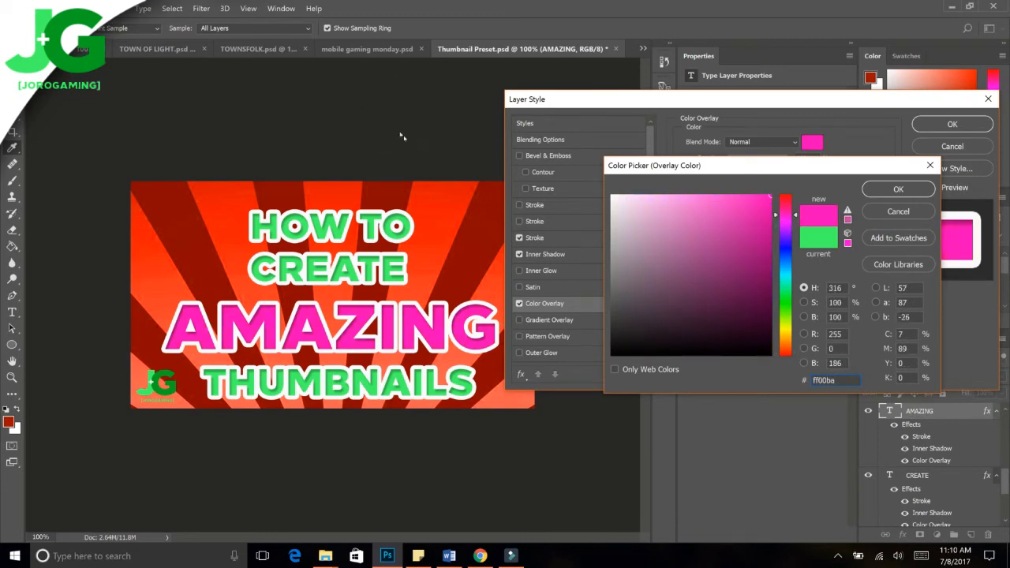
pyautogui.moveTo(786, 293); pyautogui.dragTo(785, 347)
pyautogui.write('210aff')
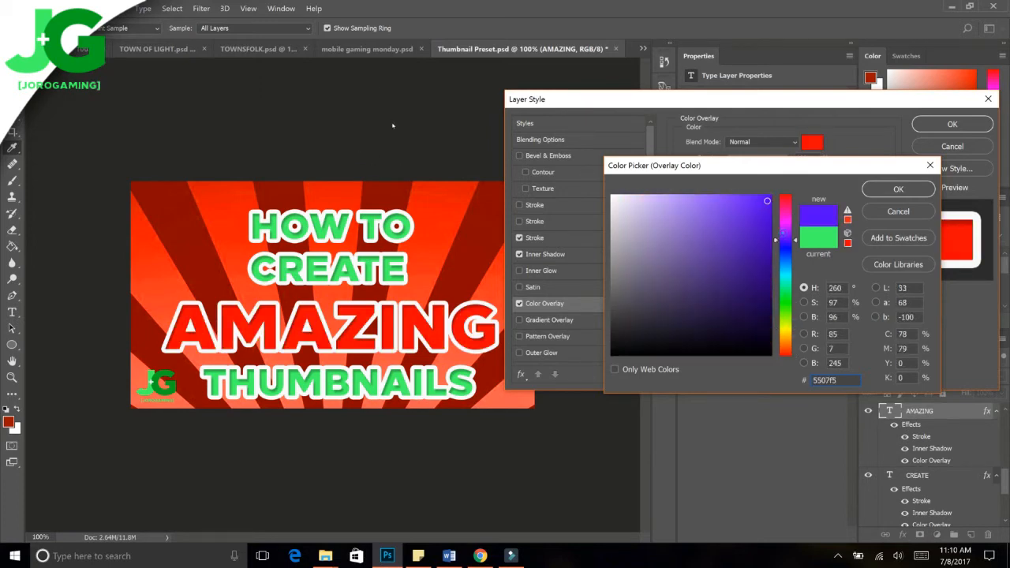
pyautogui.press('Return')
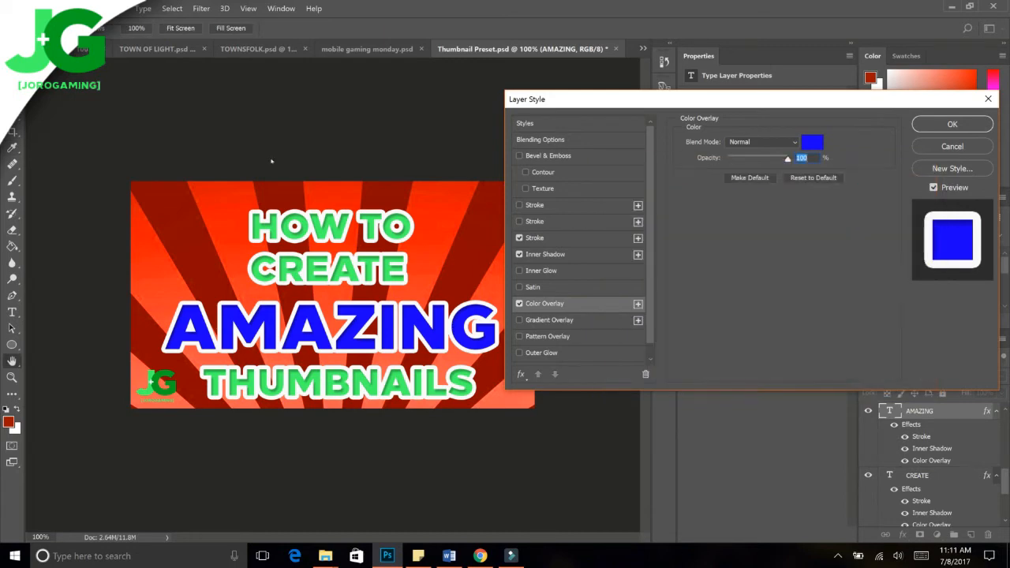
# Step: Replace AMAZING's Color Overlay with a Gradient Overlay and open its gradient for editing
pyautogui.click(547, 319)
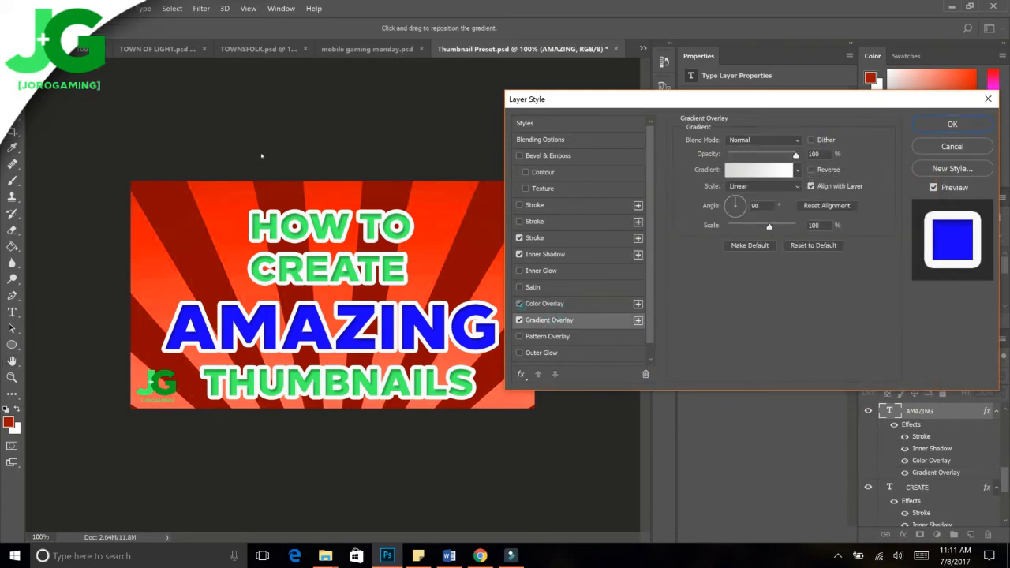
pyautogui.click(519, 303)
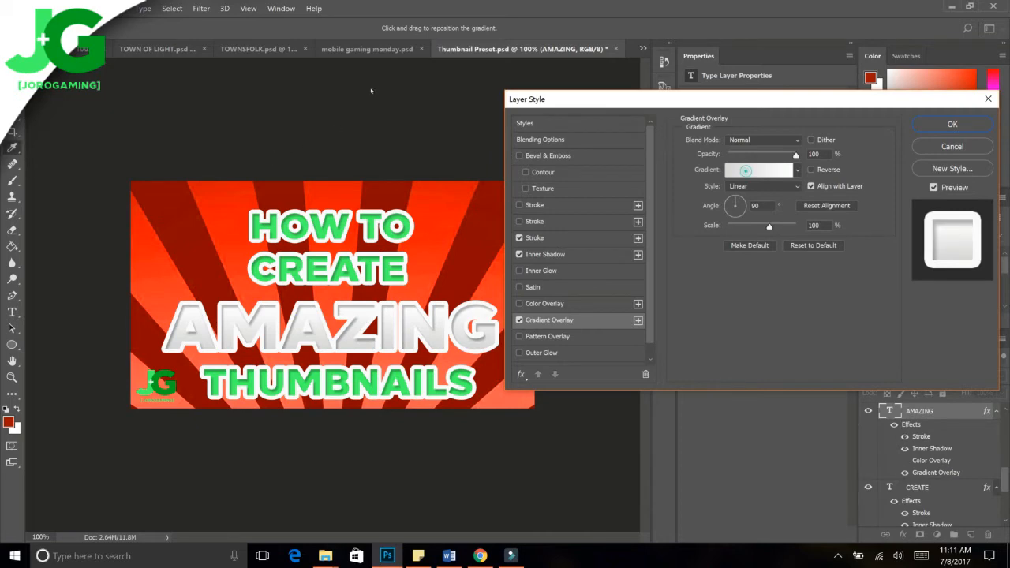
pyautogui.click(757, 170)
# Step: Try several gradient presets on AMAZING, including Blue, Red, Yellow, Copper, Spectrum and Transparent Rainbow
pyautogui.click(602, 116)
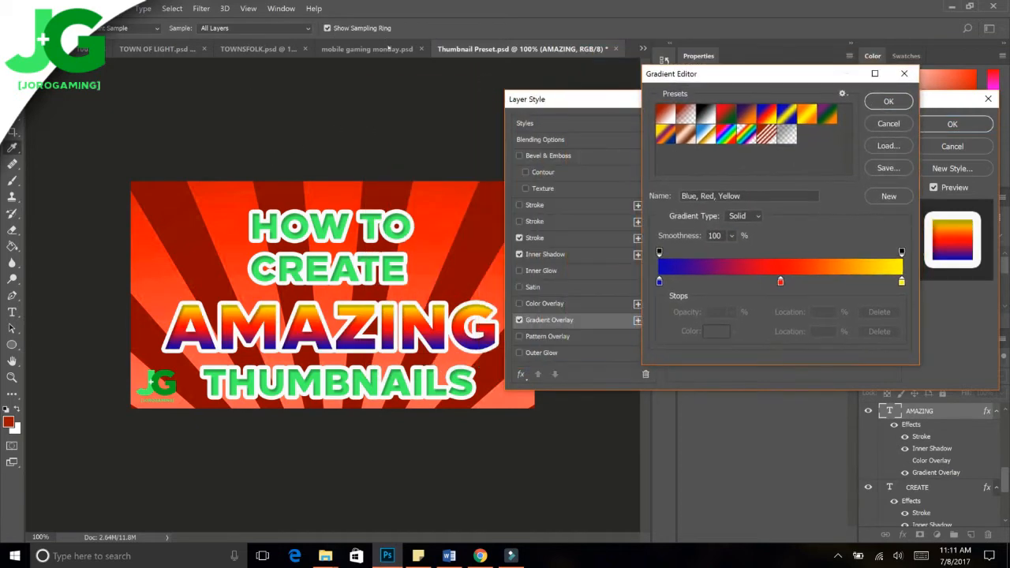
pyautogui.click(807, 114)
pyautogui.click(686, 135)
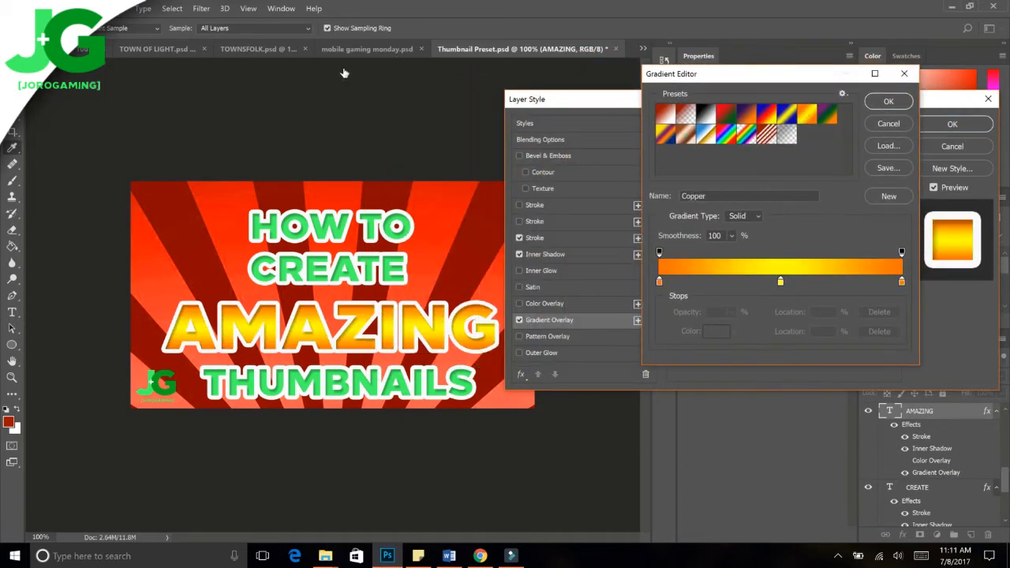
pyautogui.click(725, 135)
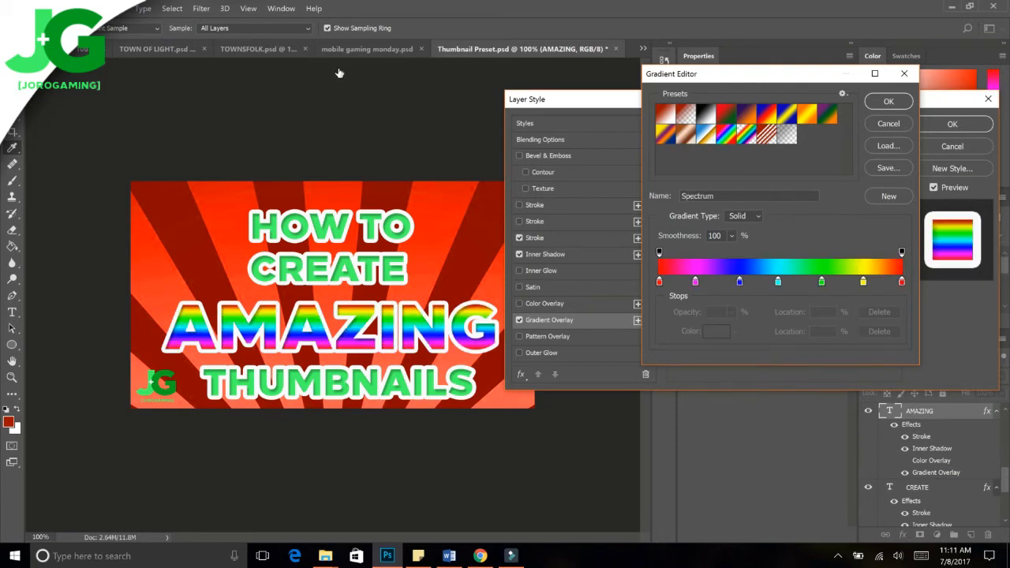
pyautogui.click(665, 135)
pyautogui.click(746, 135)
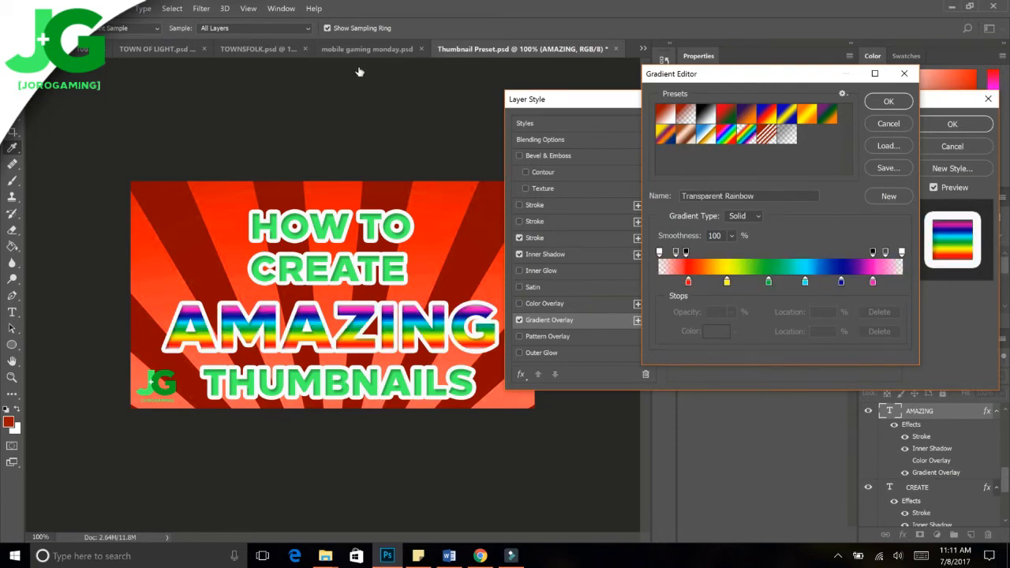
pyautogui.click(706, 134)
pyautogui.click(746, 135)
# Step: Try adding a dark red colour stop to the Transparent Rainbow gradient at 15%, then reload the preset
pyautogui.click(710, 280)
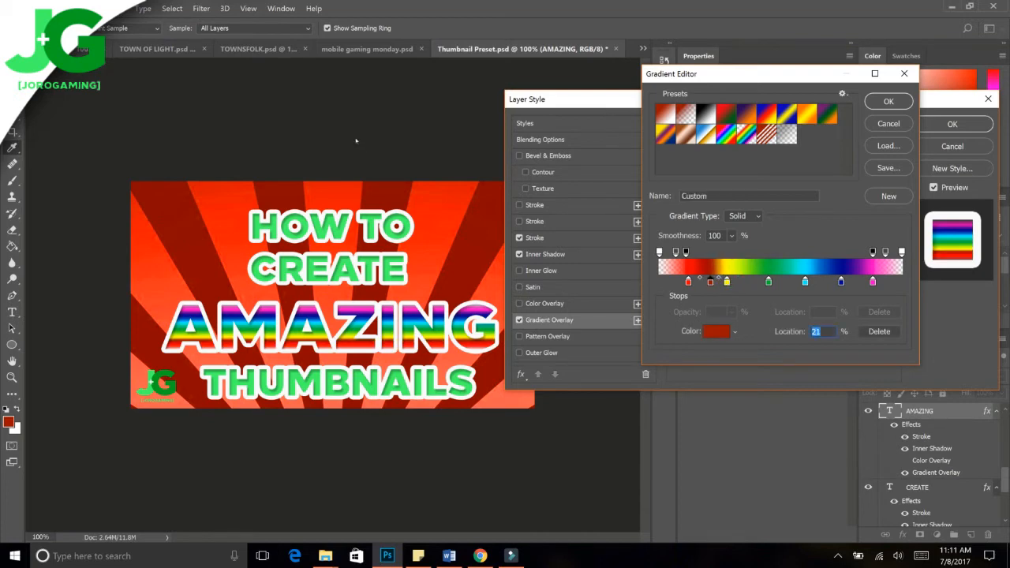
pyautogui.moveTo(688, 281)
pyautogui.mouseDown()
pyautogui.moveTo(659, 281)
pyautogui.moveTo(708, 281)
pyautogui.moveTo(694, 281)
pyautogui.mouseUp()
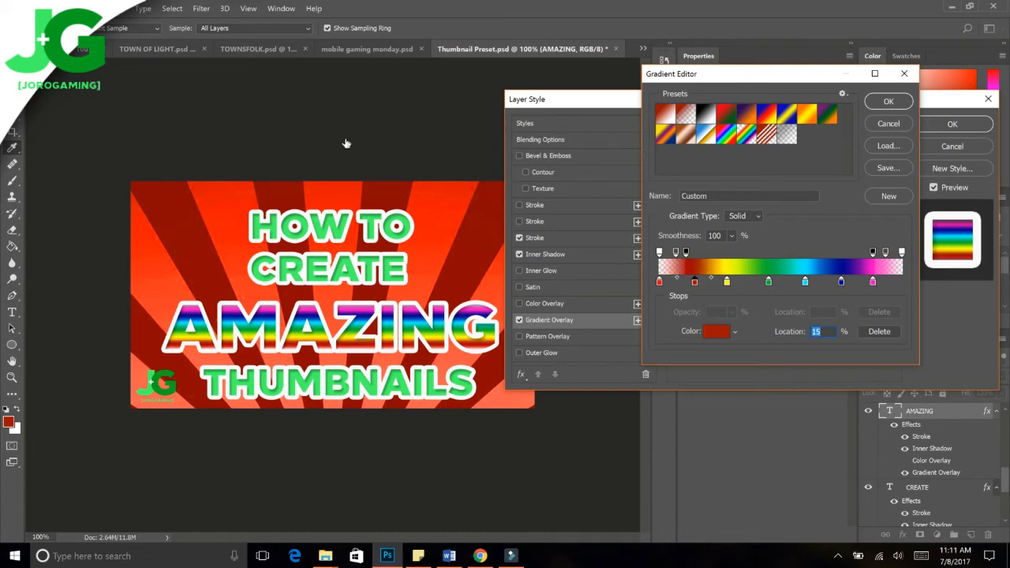
pyautogui.click(746, 134)
# Step: Apply the Transparent Stripes preset to AMAZING and try a bright pink stop colour
pyautogui.click(766, 134)
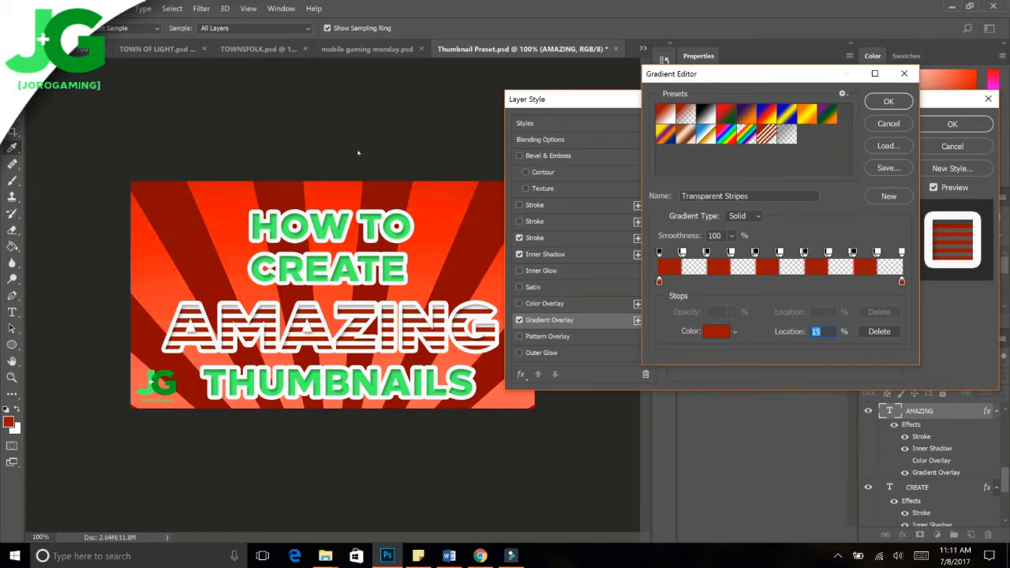
pyautogui.click(716, 329)
pyautogui.click(785, 214)
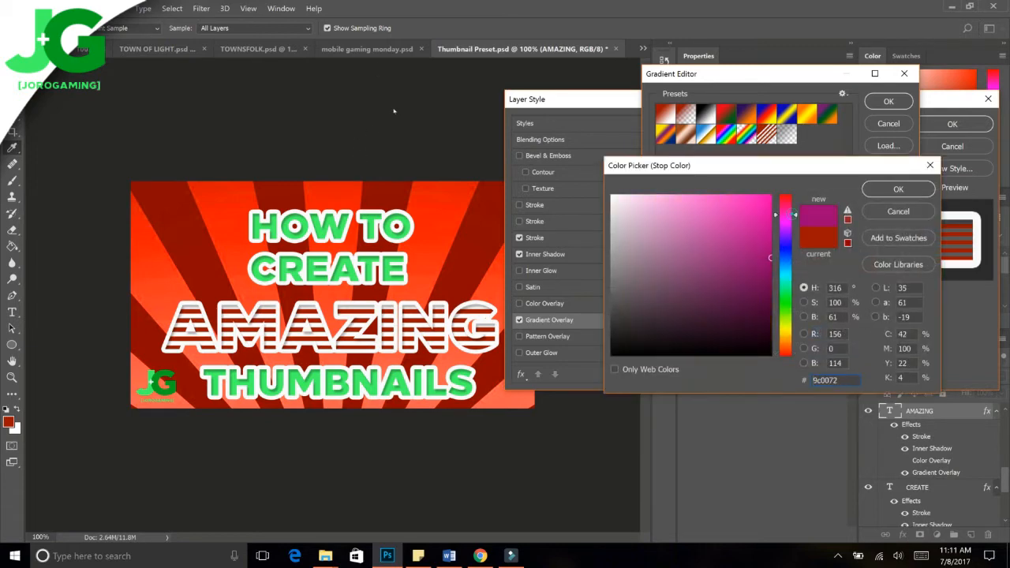
pyautogui.moveTo(756, 197); pyautogui.dragTo(792, 169)
pyautogui.click(897, 189)
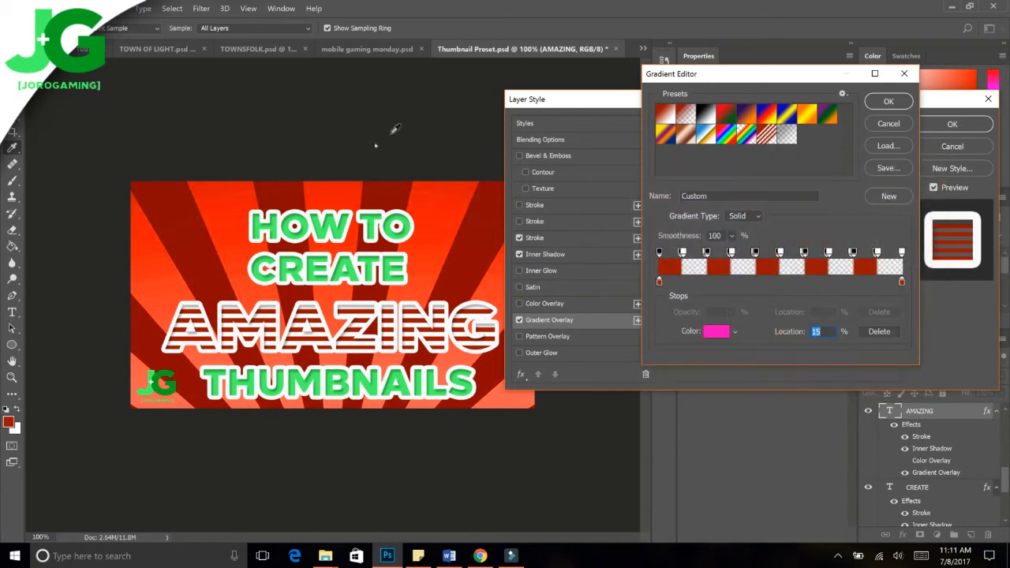
# Step: Set the stripe gradient's 0% colour stop to bright red (#ff0000) after trying orange, blue and green
pyautogui.click(658, 281)
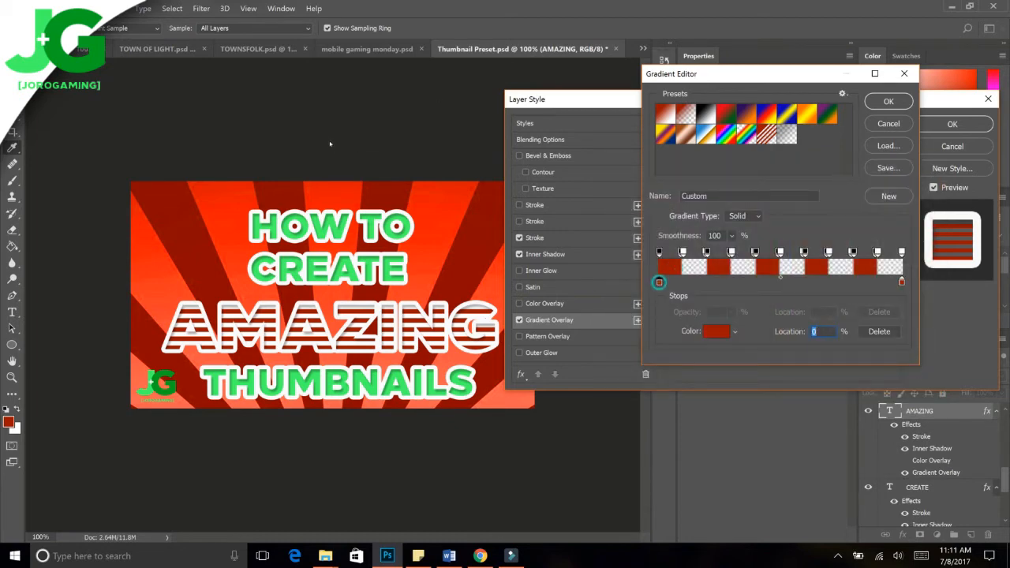
pyautogui.click(716, 331)
pyautogui.click(762, 194)
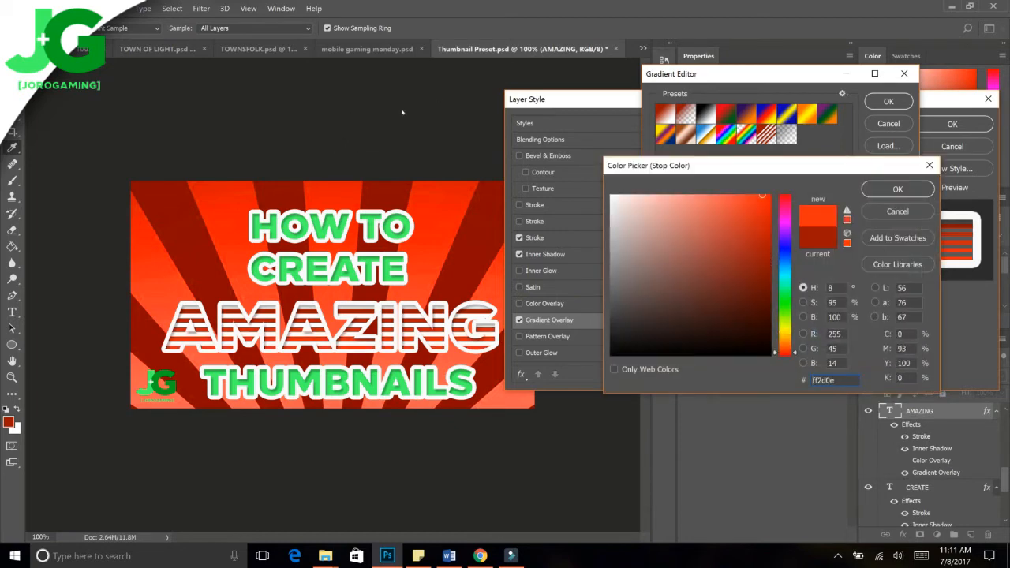
pyautogui.click(785, 244)
pyautogui.moveTo(747, 244); pyautogui.dragTo(847, 168)
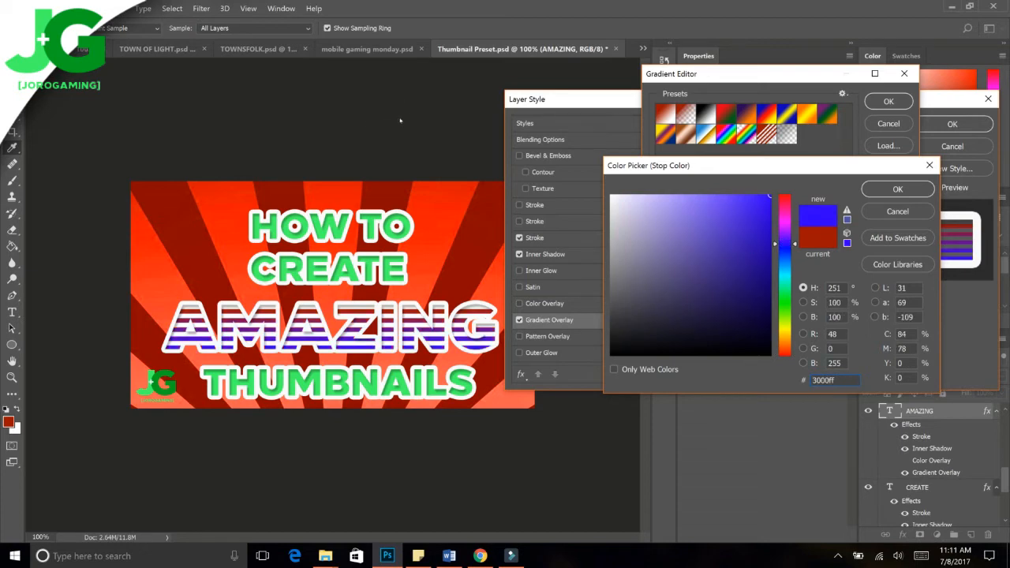
pyautogui.moveTo(780, 216); pyautogui.dragTo(786, 301)
pyautogui.moveTo(740, 263); pyautogui.dragTo(793, 178)
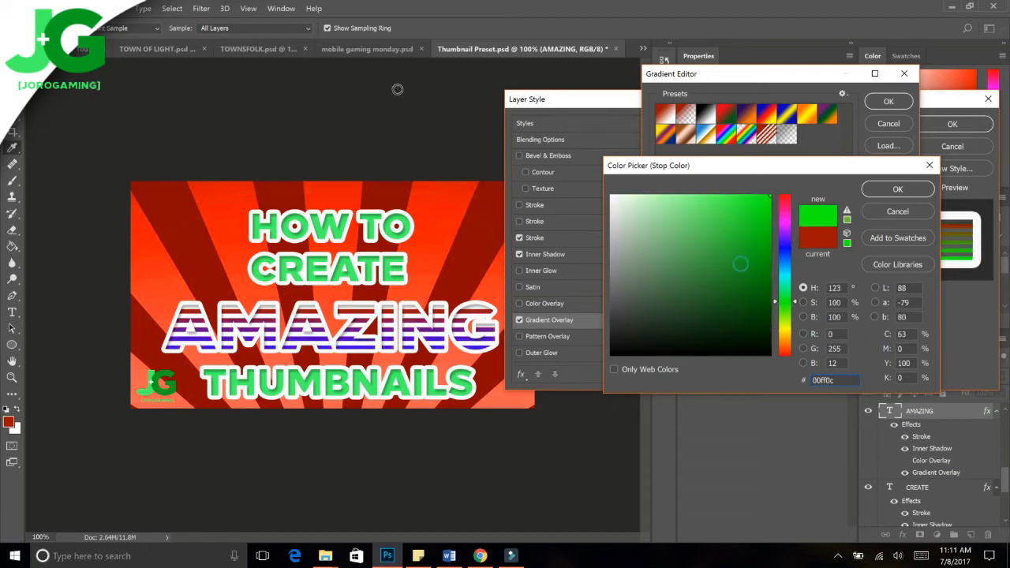
pyautogui.moveTo(784, 301); pyautogui.dragTo(785, 355)
pyautogui.click(750, 264)
pyautogui.write('ff0000')
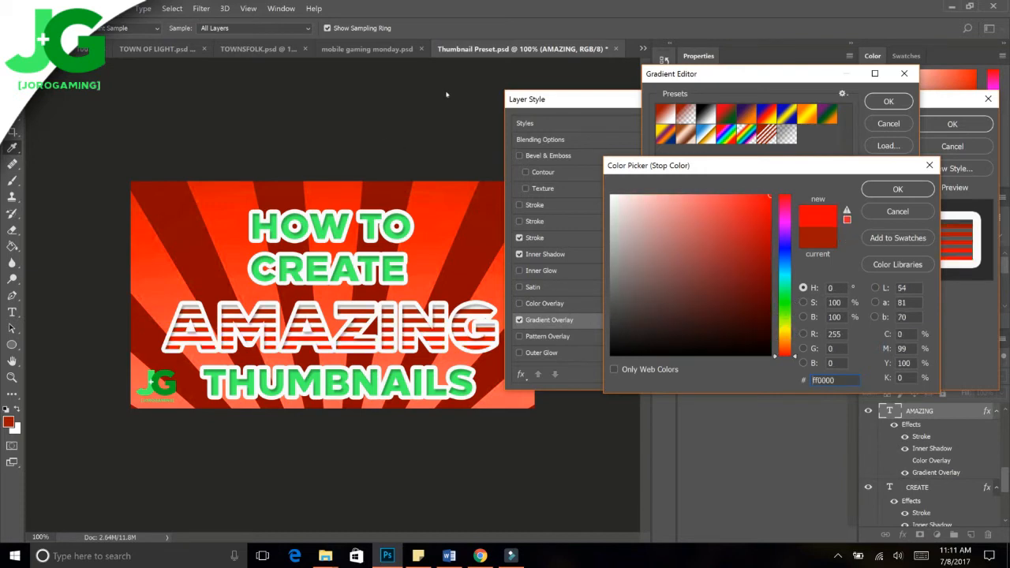
pyautogui.press('Return')
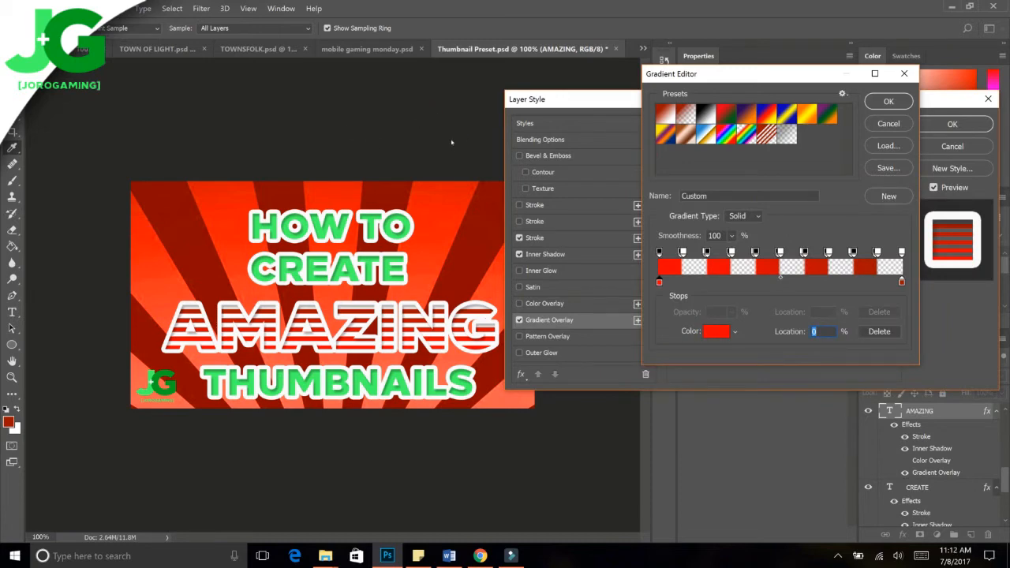
# Step: Set the stripe gradient's 100% colour stop to light blue (#009cff) after trying pink, green, yellow and red
pyautogui.doubleClick(901, 281)
pyautogui.click(786, 216)
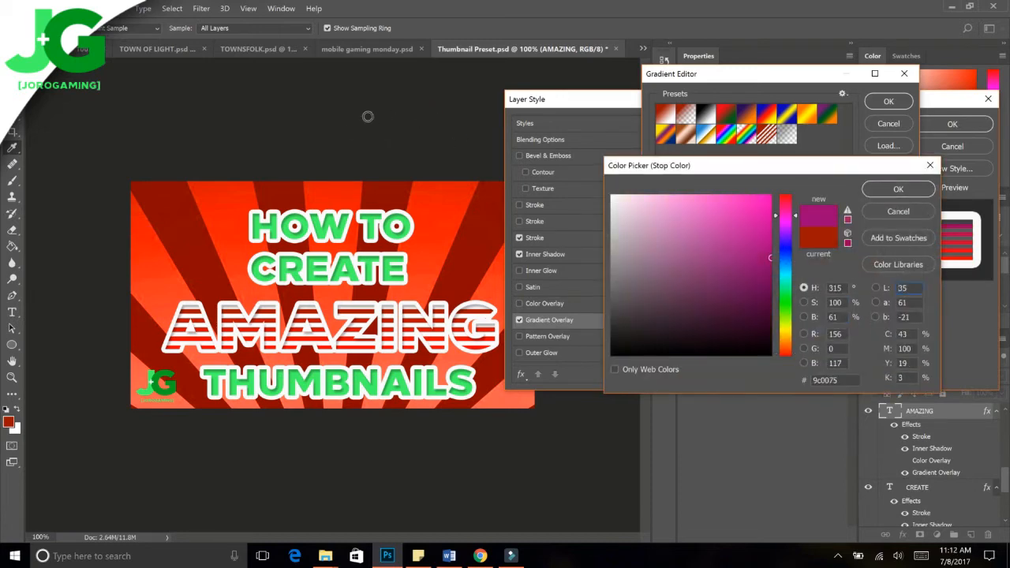
pyautogui.moveTo(733, 232); pyautogui.dragTo(770, 195)
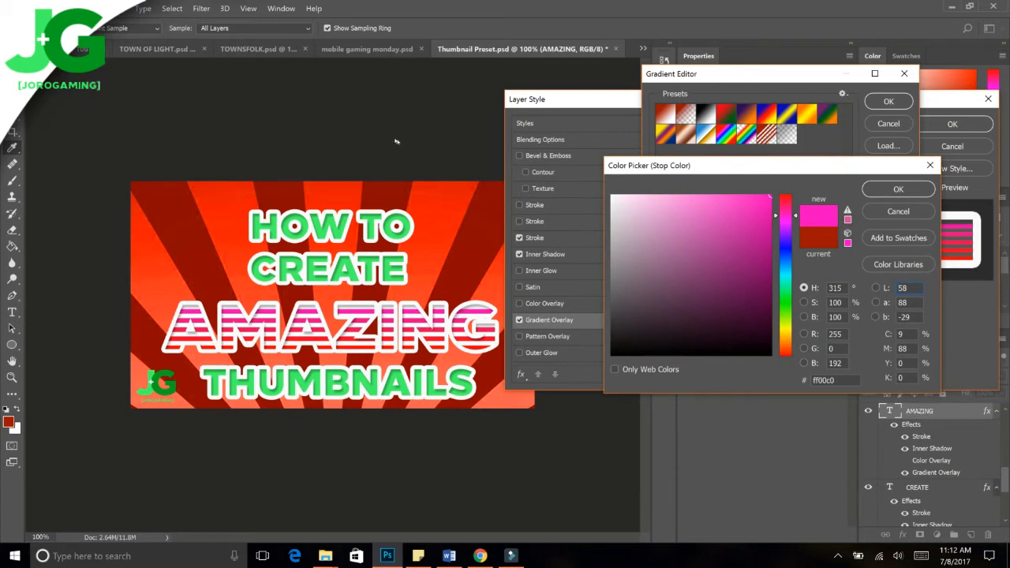
pyautogui.click(786, 300)
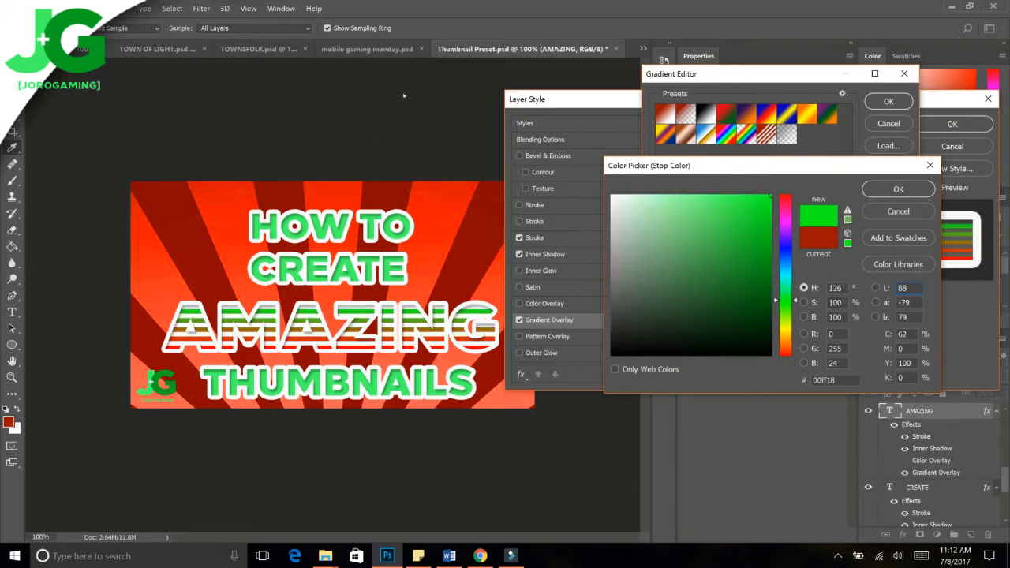
pyautogui.click(786, 332)
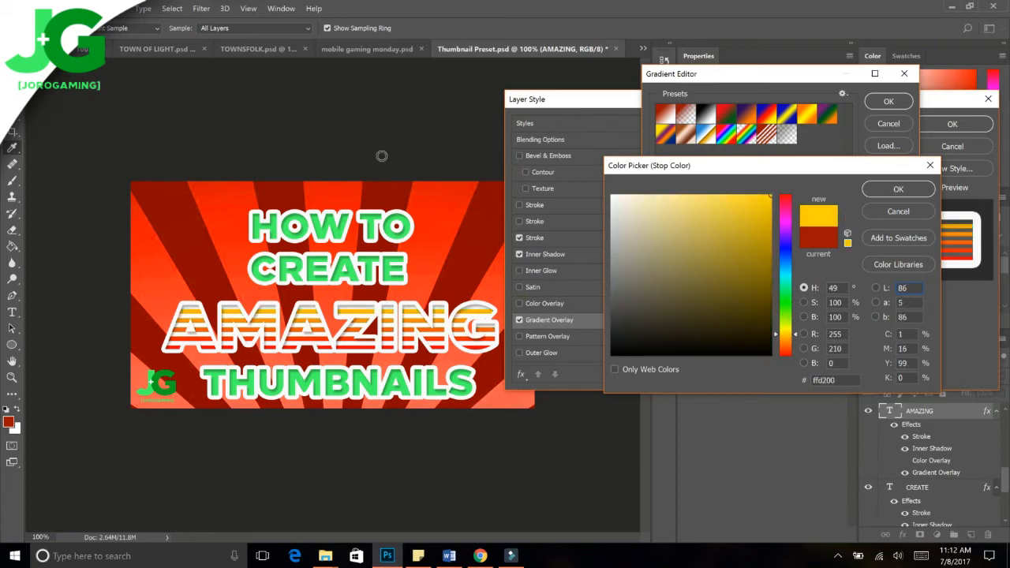
pyautogui.click(786, 355)
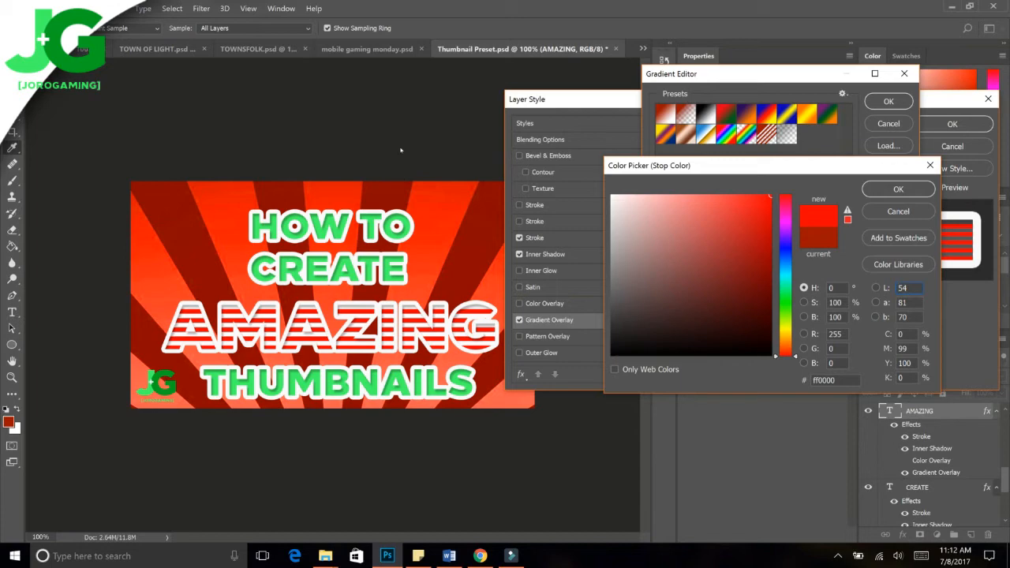
pyautogui.moveTo(786, 294); pyautogui.dragTo(786, 265)
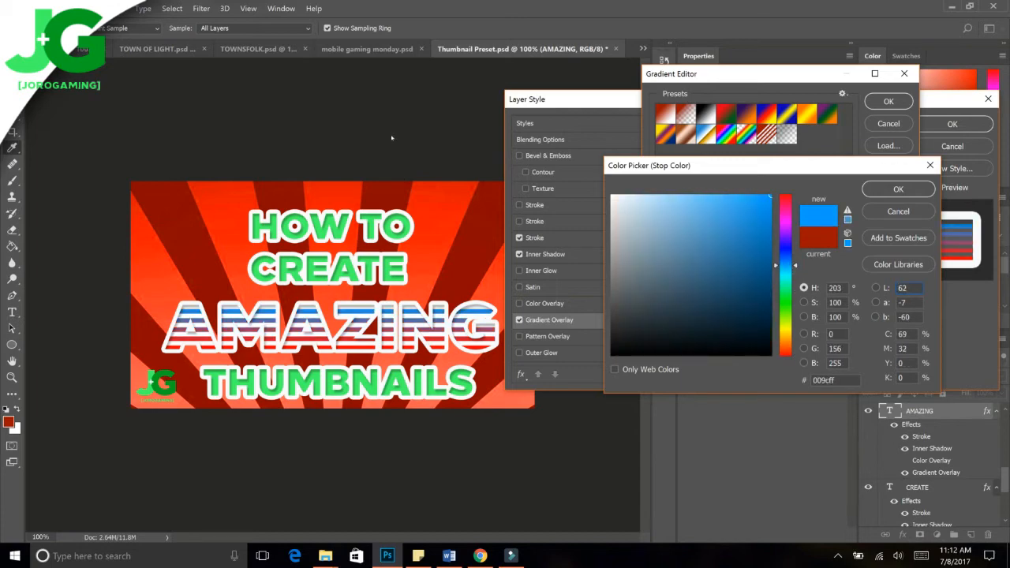
pyautogui.press('Return')
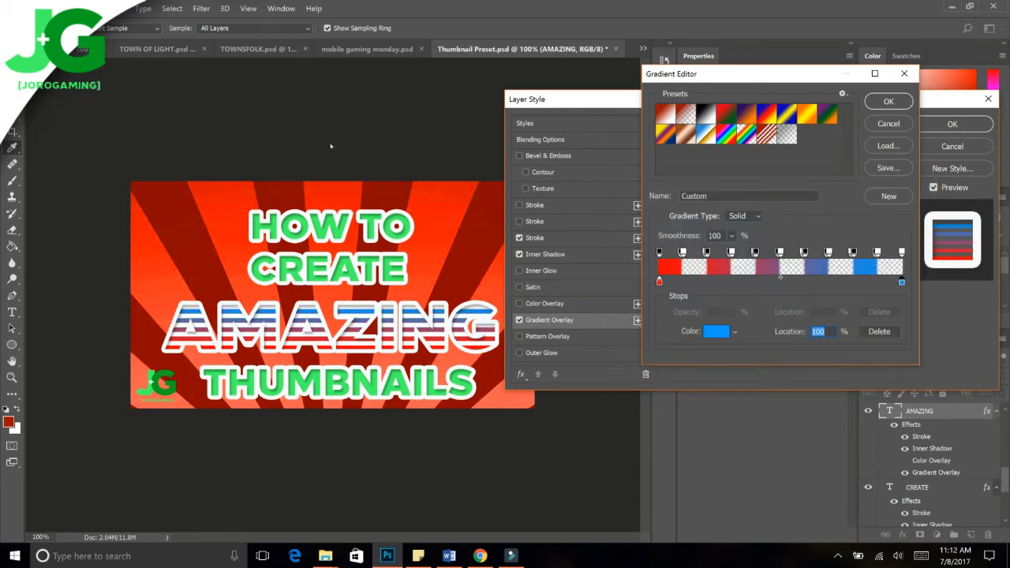
# Step: Set the stripe gradient's 0% colour stop to deep blue (#1200ff)
pyautogui.doubleClick(659, 281)
pyautogui.click(784, 247)
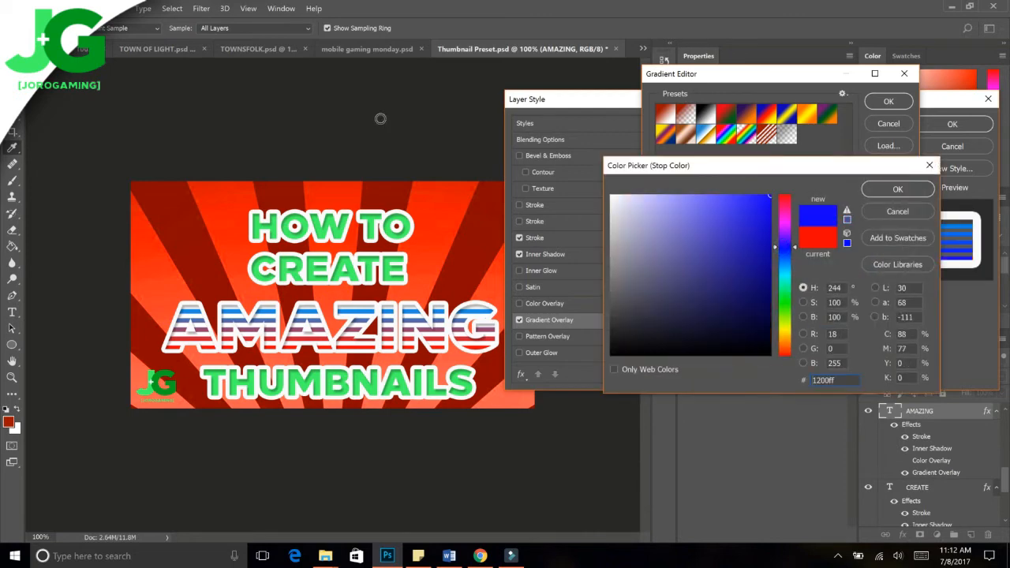
pyautogui.press('Return')
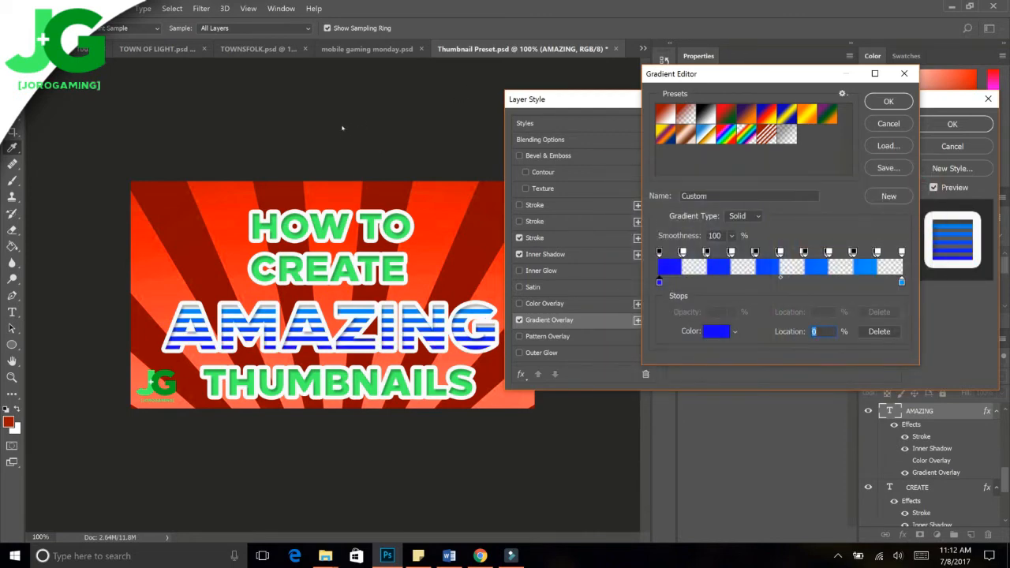
# Step: Try the Noise gradient type for AMAZING's gradient overlay, adjust its colour ranges, and return to Solid
pyautogui.click(745, 215)
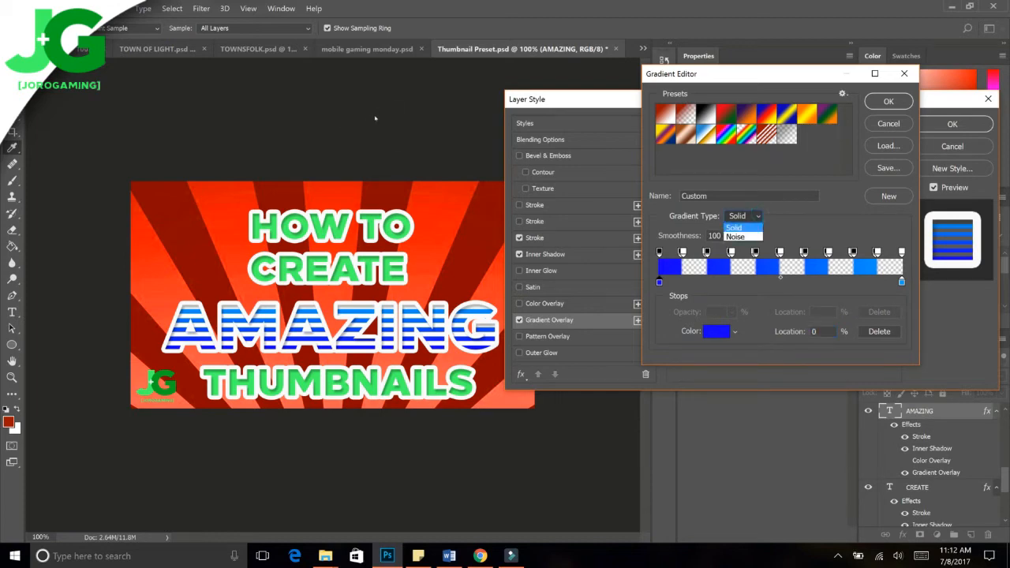
pyautogui.click(745, 228)
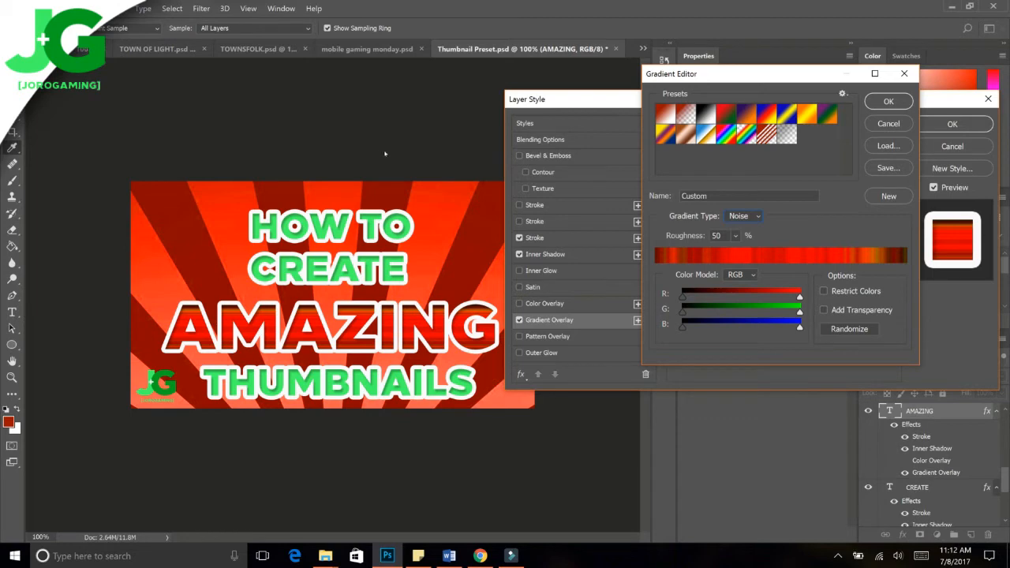
pyautogui.moveTo(761, 296); pyautogui.dragTo(798, 297)
pyautogui.moveTo(683, 312); pyautogui.dragTo(799, 312)
pyautogui.moveTo(683, 312)
pyautogui.mouseDown()
pyautogui.moveTo(757, 311)
pyautogui.moveTo(682, 312)
pyautogui.mouseUp()
pyautogui.click(744, 217)
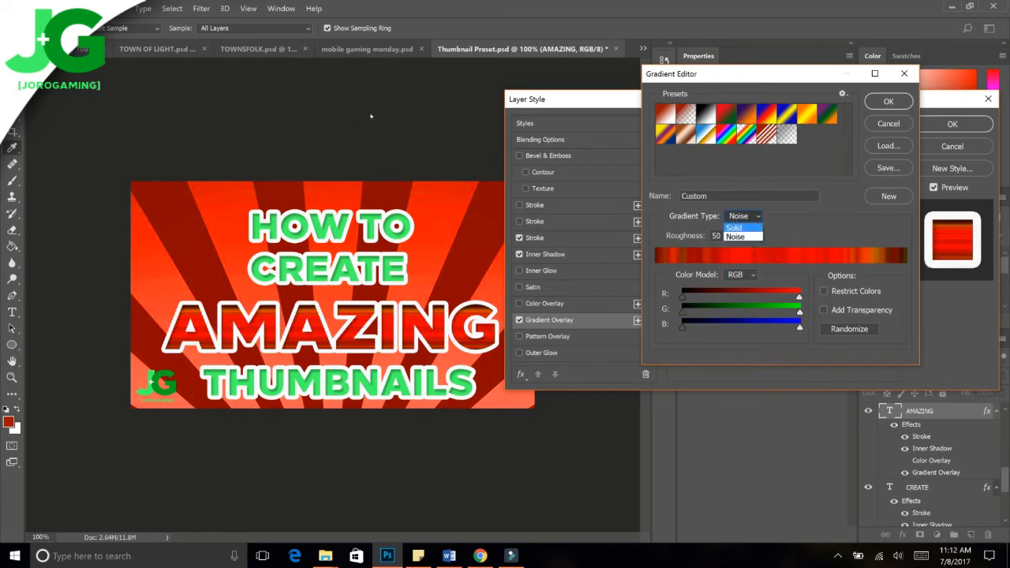
pyautogui.click(741, 227)
# Step: Set the smoothness of AMAZING's stripe gradient to 58% and accept the edited gradient
pyautogui.click(731, 235)
pyautogui.moveTo(734, 252); pyautogui.dragTo(707, 251)
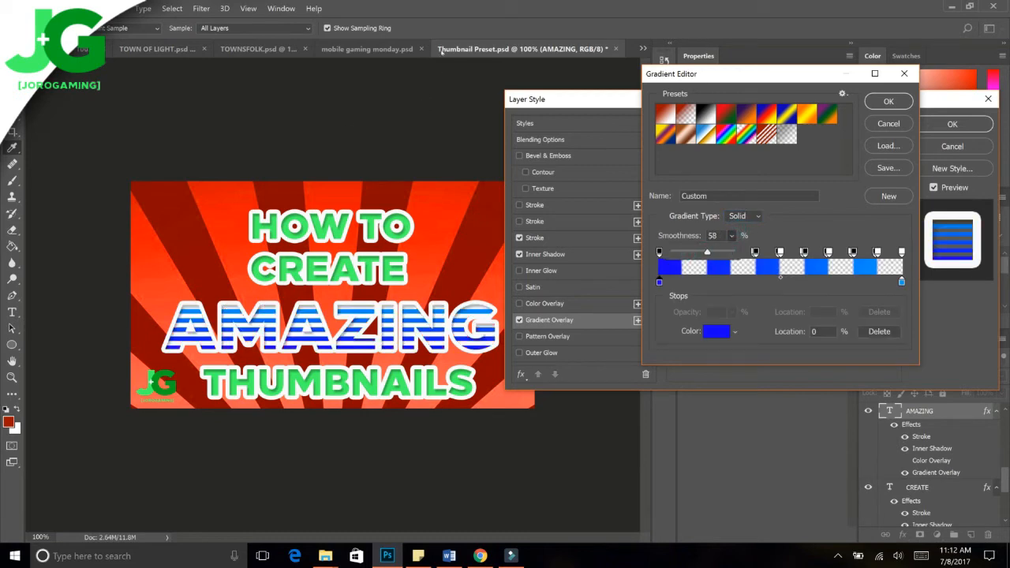
pyautogui.press('Return')
pyautogui.moveTo(795, 154)
pyautogui.mouseDown()
pyautogui.moveTo(760, 154)
pyautogui.moveTo(796, 154)
pyautogui.mouseUp()
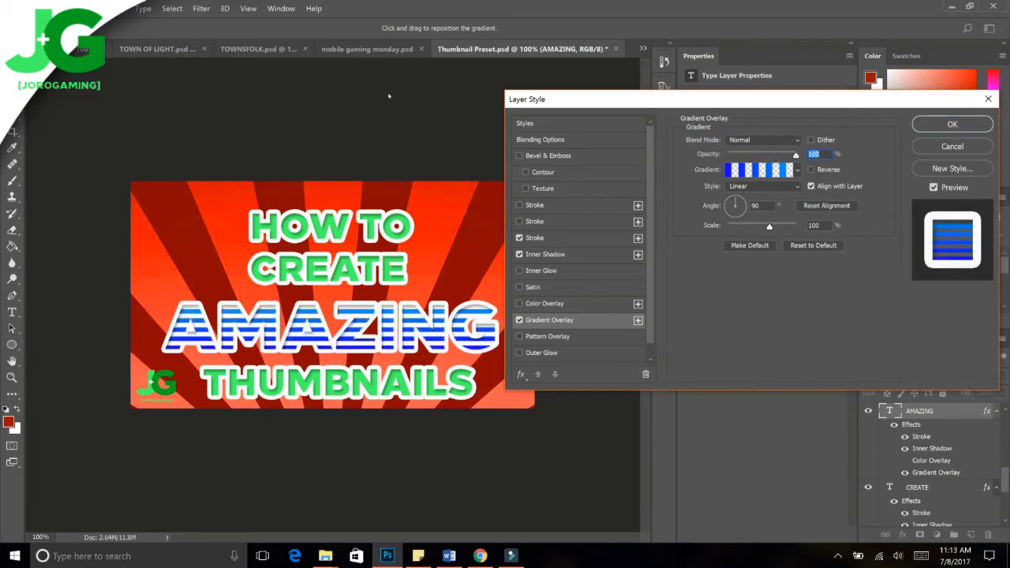
# Step: Set the gradient overlay style of AMAZING to Reflected after trying Radial and Angle
pyautogui.click(777, 185)
pyautogui.click(737, 203)
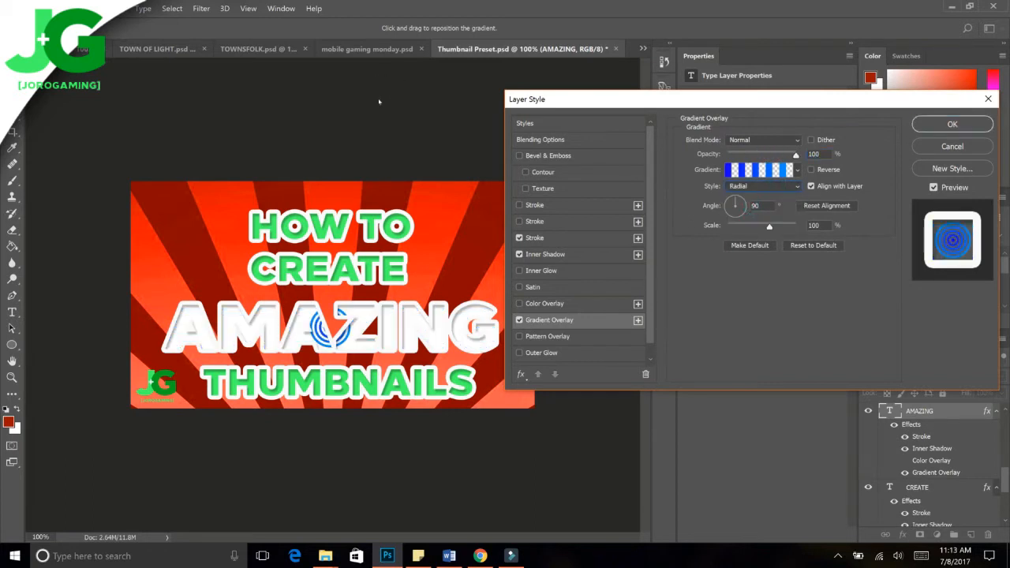
pyautogui.click(764, 186)
pyautogui.click(741, 214)
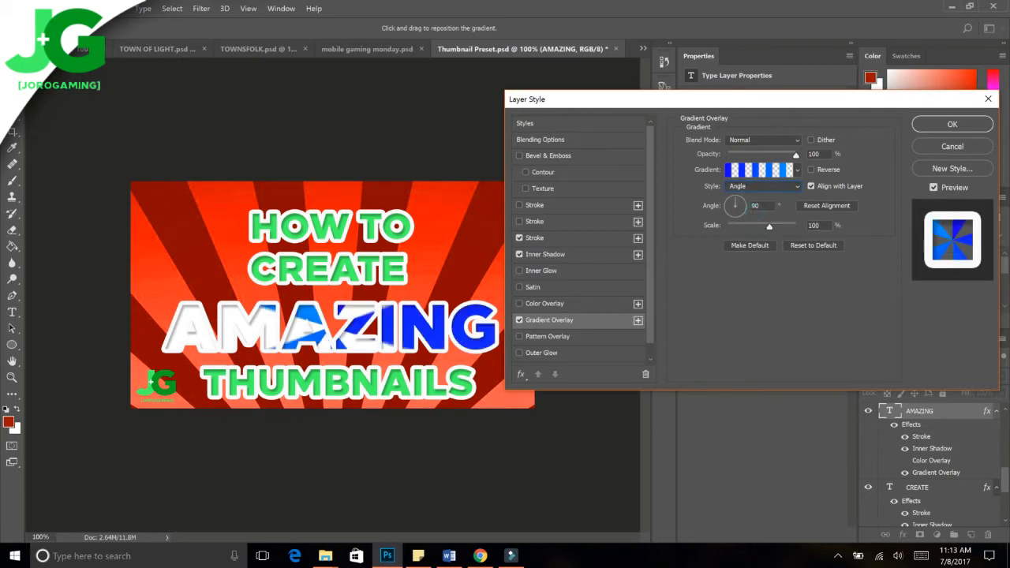
pyautogui.click(763, 185)
pyautogui.click(748, 221)
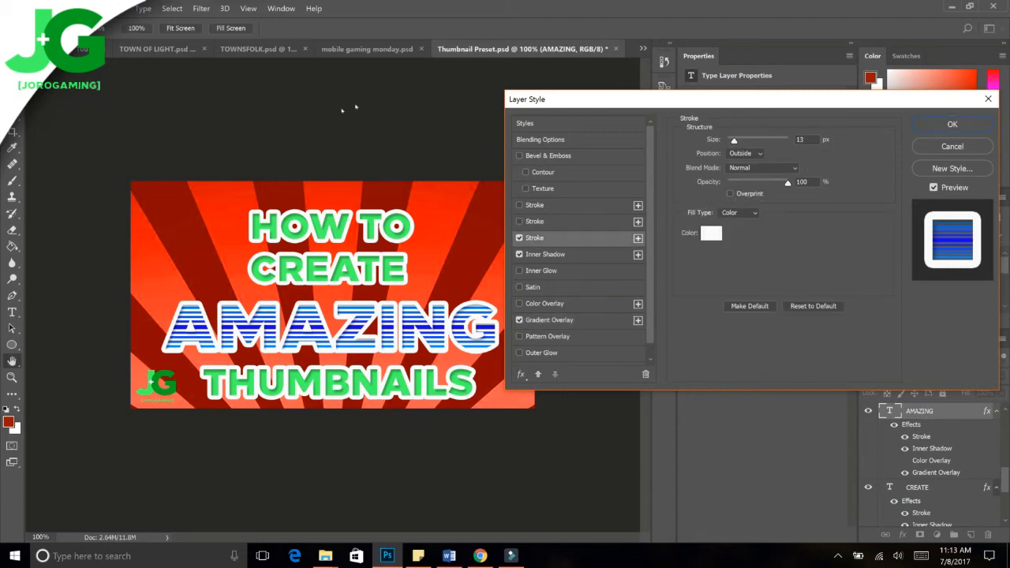
# Step: Try red (#ff0000), grey (#bababa) and green (#45ff68) for AMAZING's stroke, discard the colour change and close the layer style
pyautogui.click(716, 233)
pyautogui.click(754, 197)
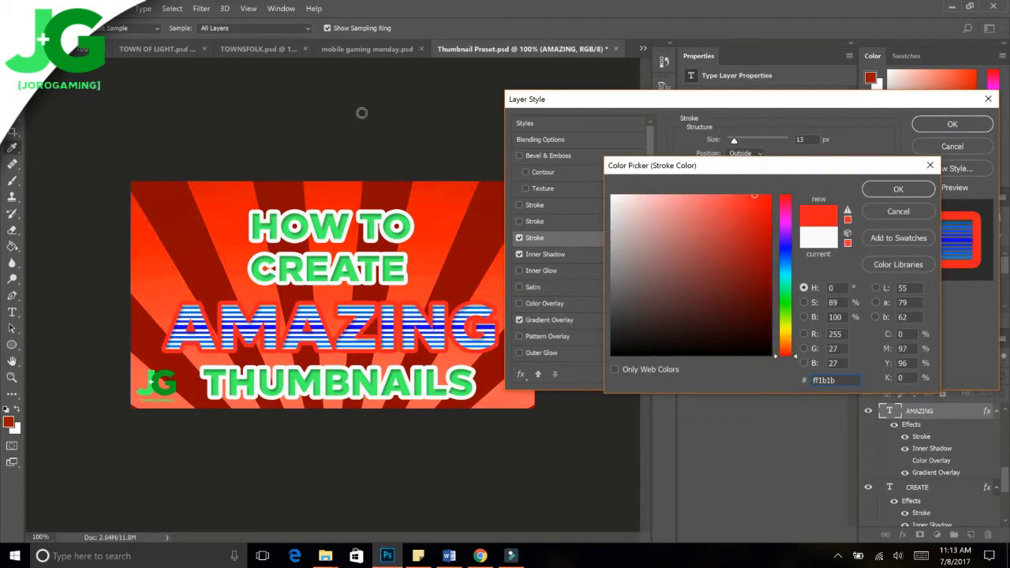
pyautogui.moveTo(719, 240)
pyautogui.mouseDown()
pyautogui.moveTo(574, 208)
pyautogui.moveTo(638, 223)
pyautogui.moveTo(610, 351)
pyautogui.moveTo(635, 322)
pyautogui.moveTo(577, 203)
pyautogui.moveTo(627, 228)
pyautogui.moveTo(617, 309)
pyautogui.moveTo(593, 239)
pyautogui.mouseUp()
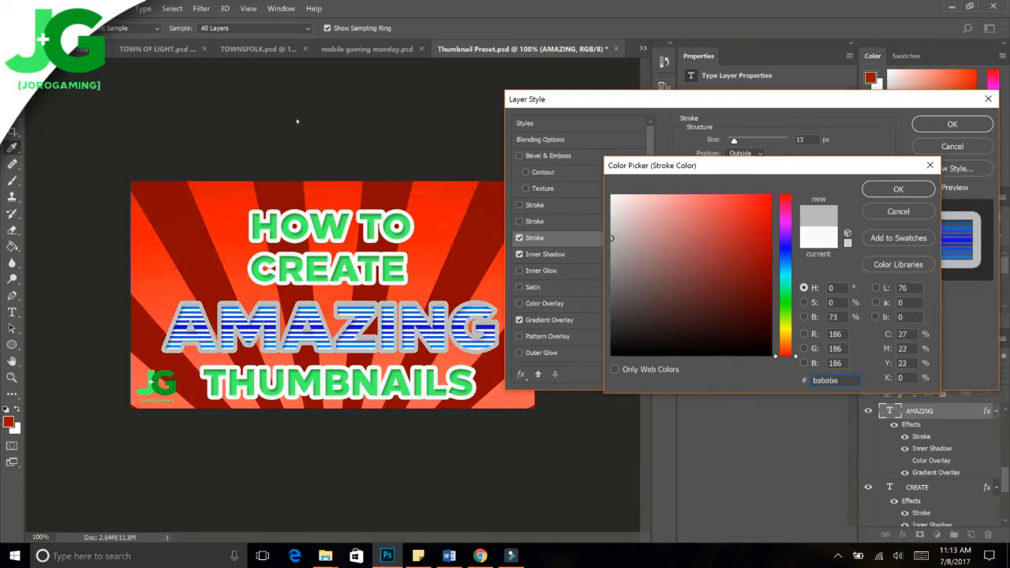
pyautogui.write('ff0000')
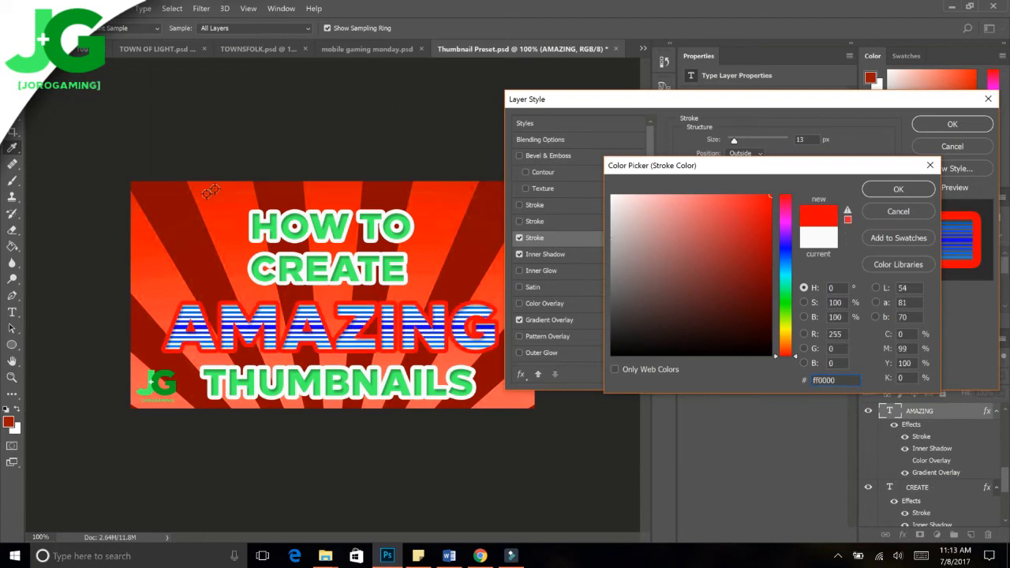
pyautogui.write('45ff68')
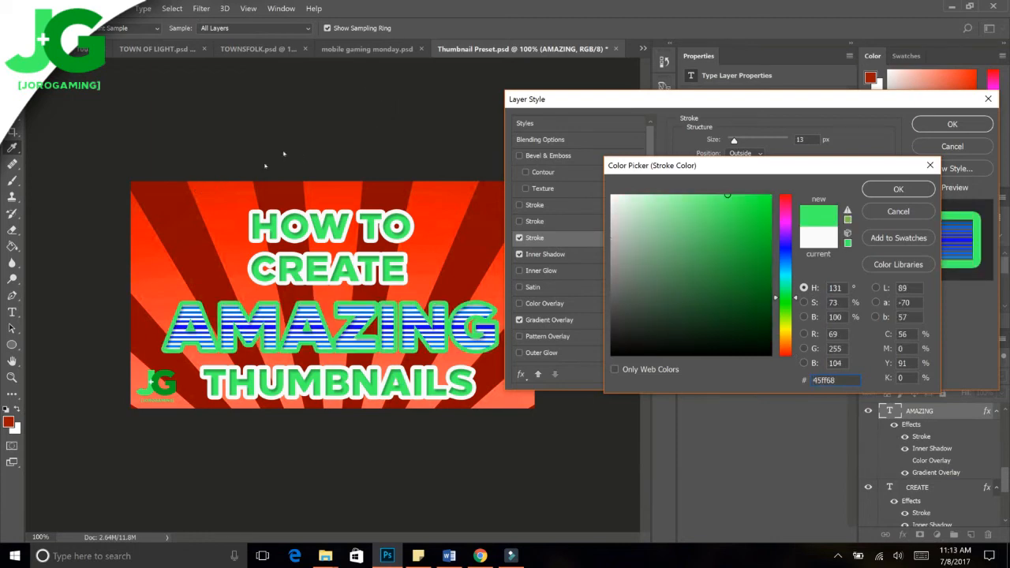
pyautogui.press('Escape')
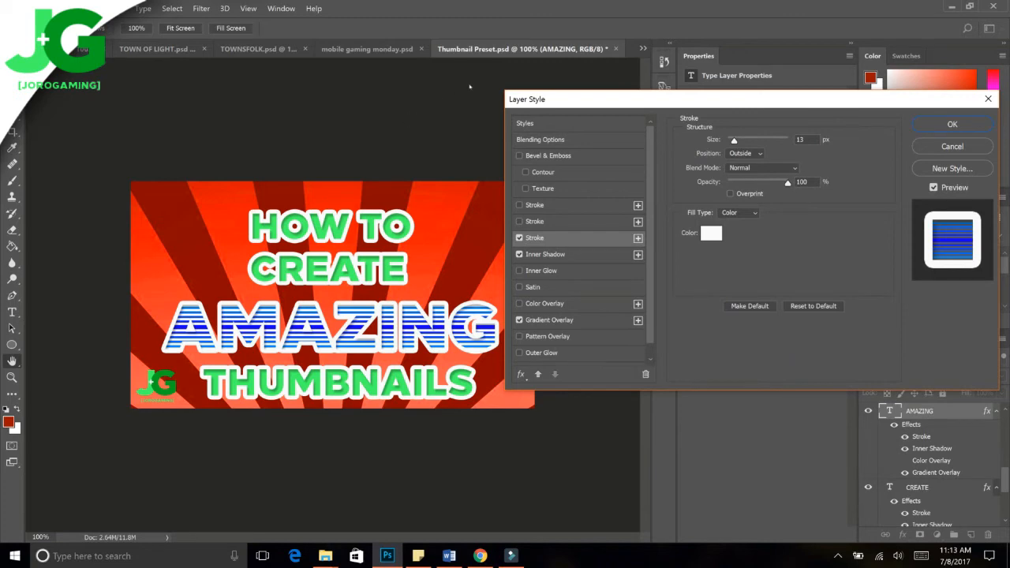
pyautogui.press('Return')
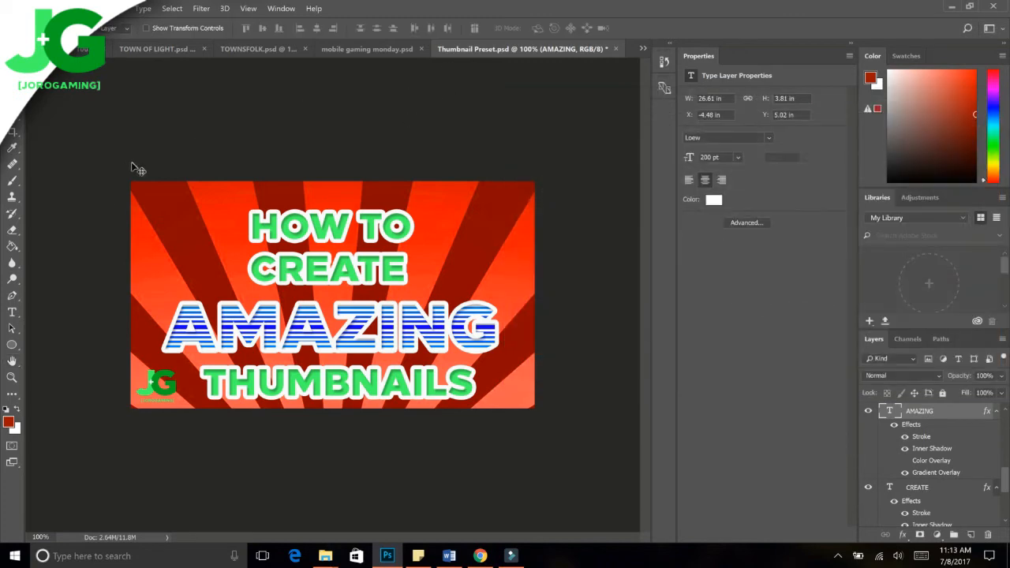
pyautogui.click(53, 9)
pyautogui.click(87, 262)
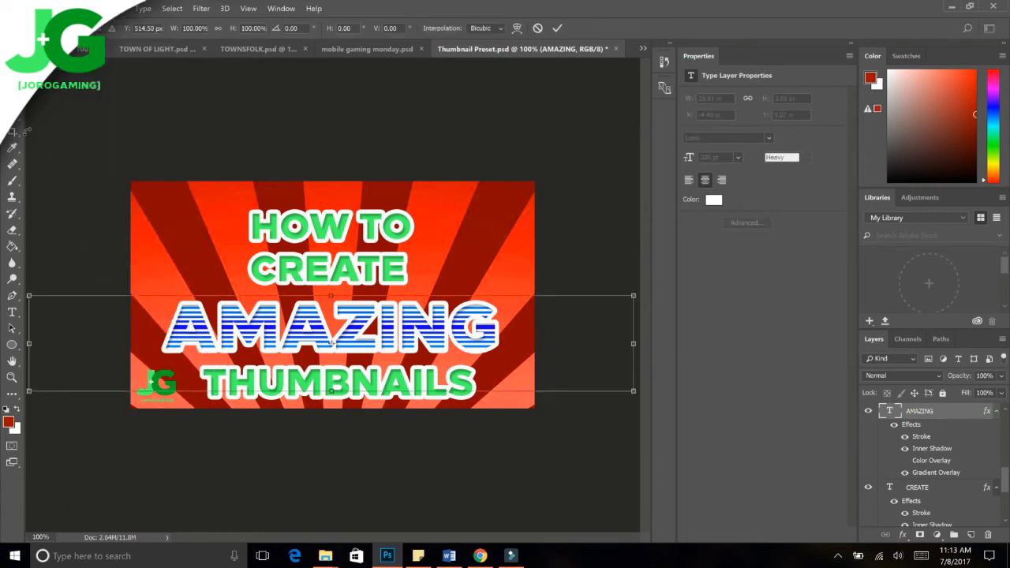
pyautogui.hotkey('ctrl', '-')
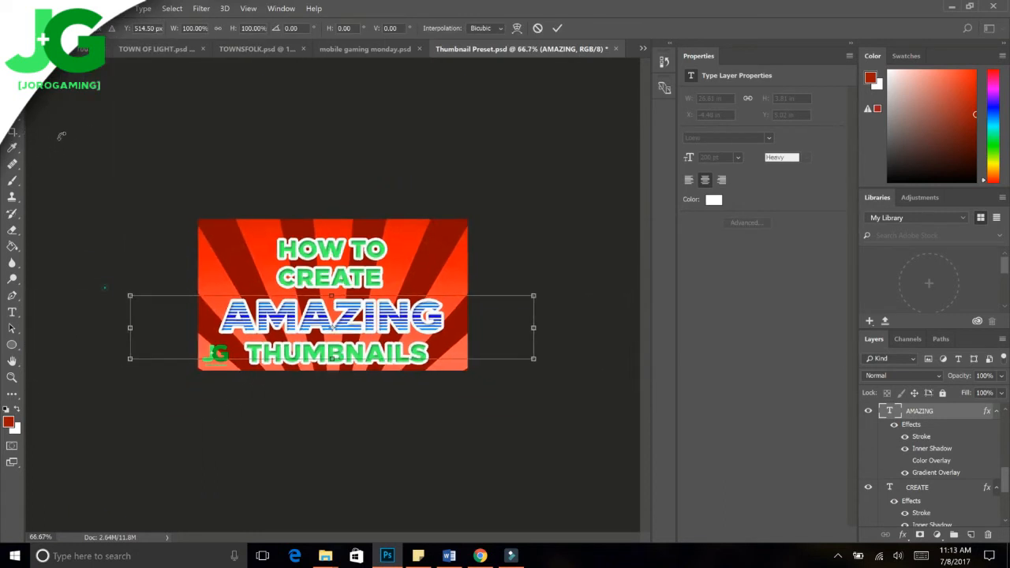
pyautogui.moveTo(61, 138)
pyautogui.mouseDown()
pyautogui.moveTo(68, 119)
pyautogui.moveTo(63, 135)
pyautogui.mouseUp()
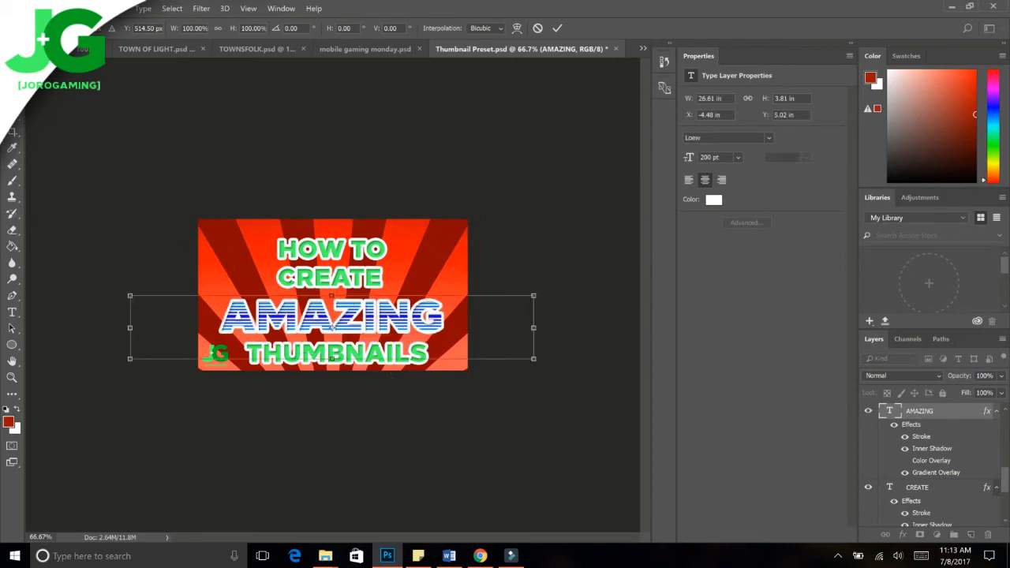
pyautogui.click(11, 67)
pyautogui.press('Return')
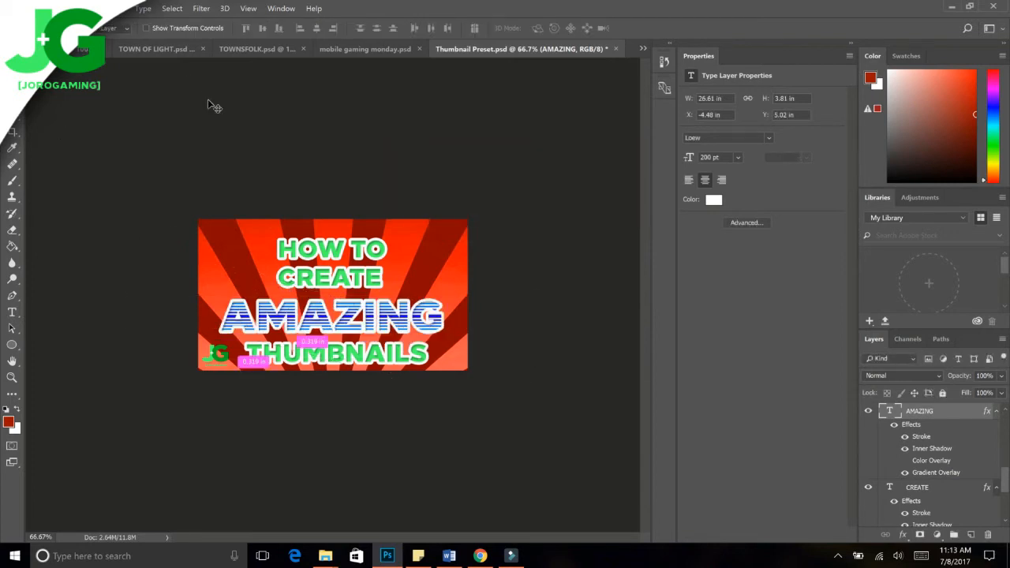
# Step: Select the AMAZING text and nudge it slightly upward to Y 5 in
pyautogui.hotkey('ctrl', '+')
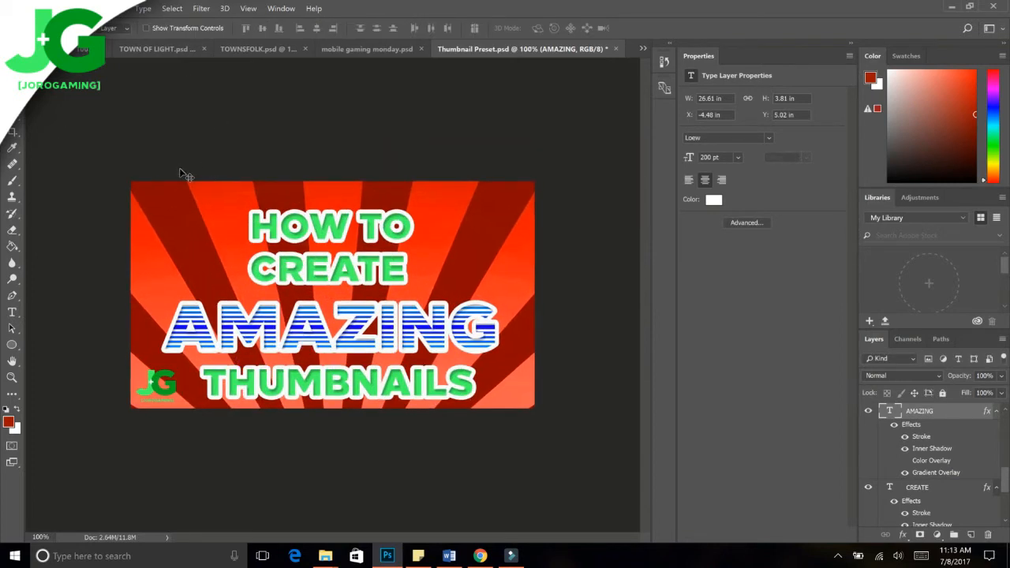
pyautogui.rightClick(353, 324)
pyautogui.click(371, 331)
pyautogui.press('Up')
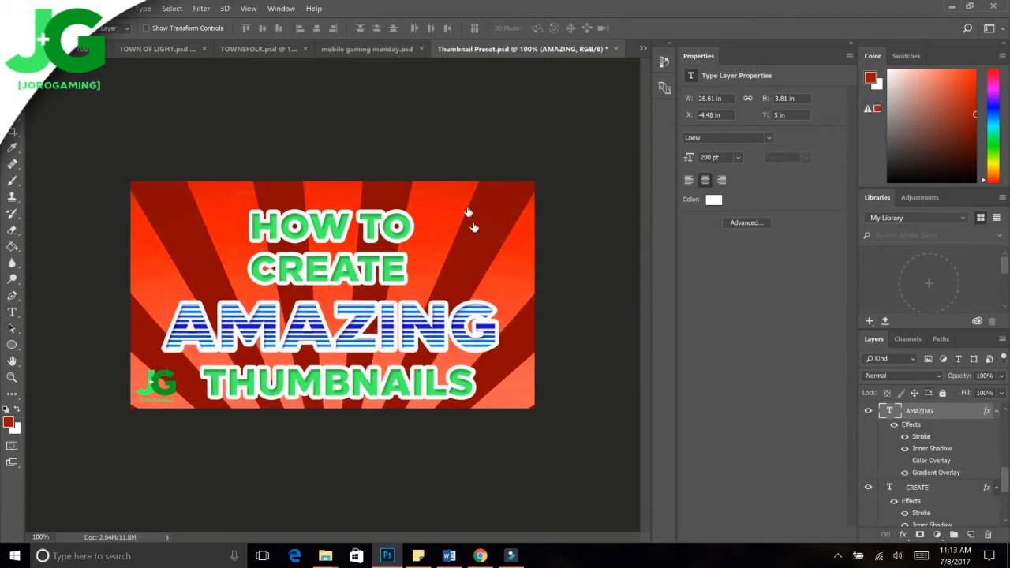
# Step: Turn off AMAZING's gradient overlay and enable its colour overlay instead
pyautogui.press('h')
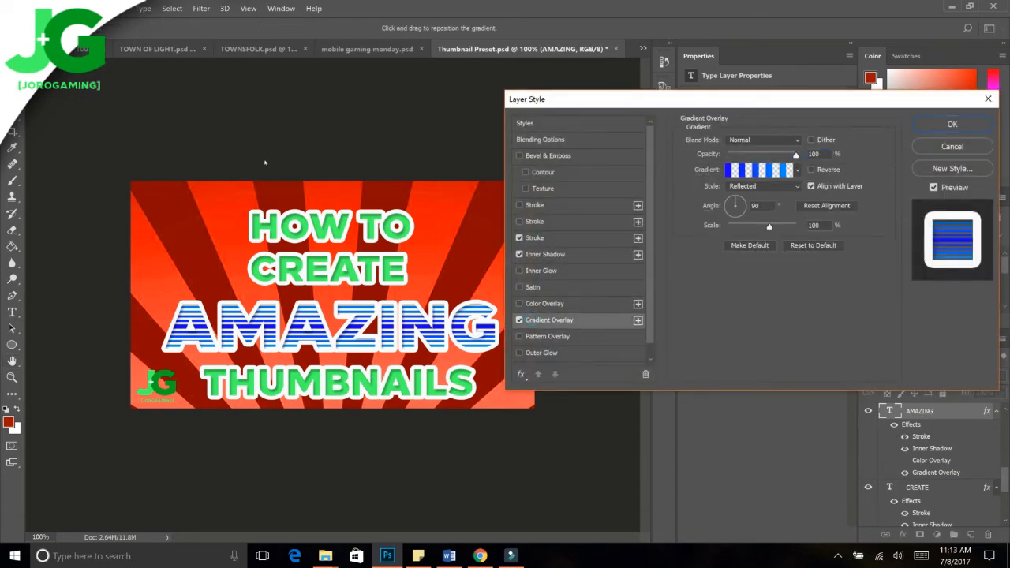
pyautogui.click(519, 320)
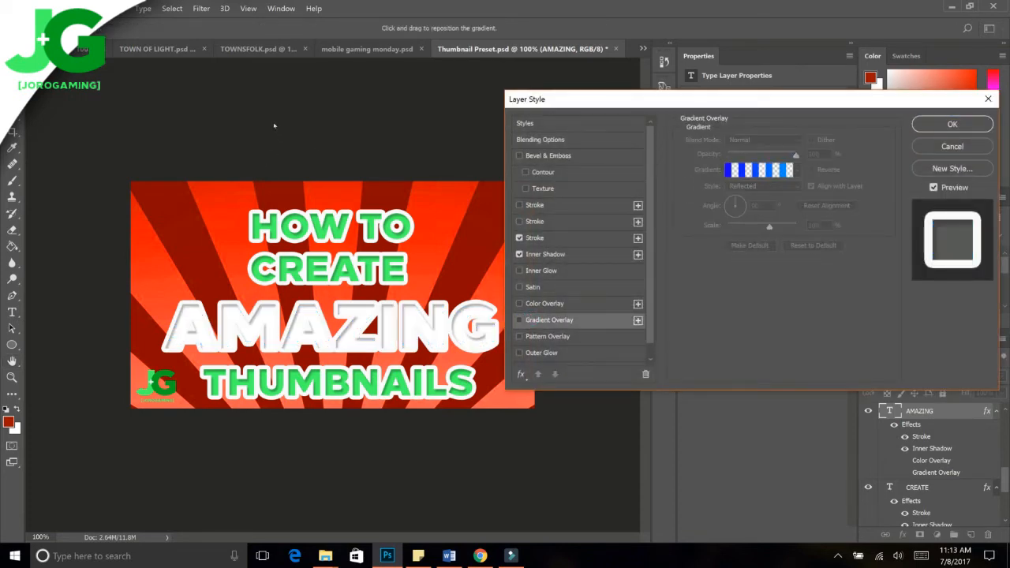
pyautogui.click(534, 238)
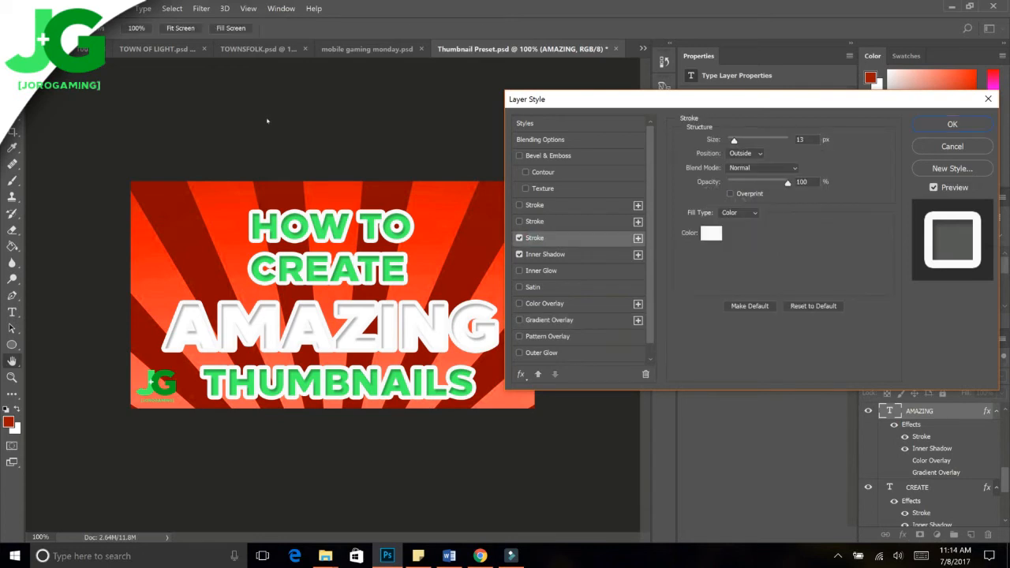
pyautogui.click(544, 303)
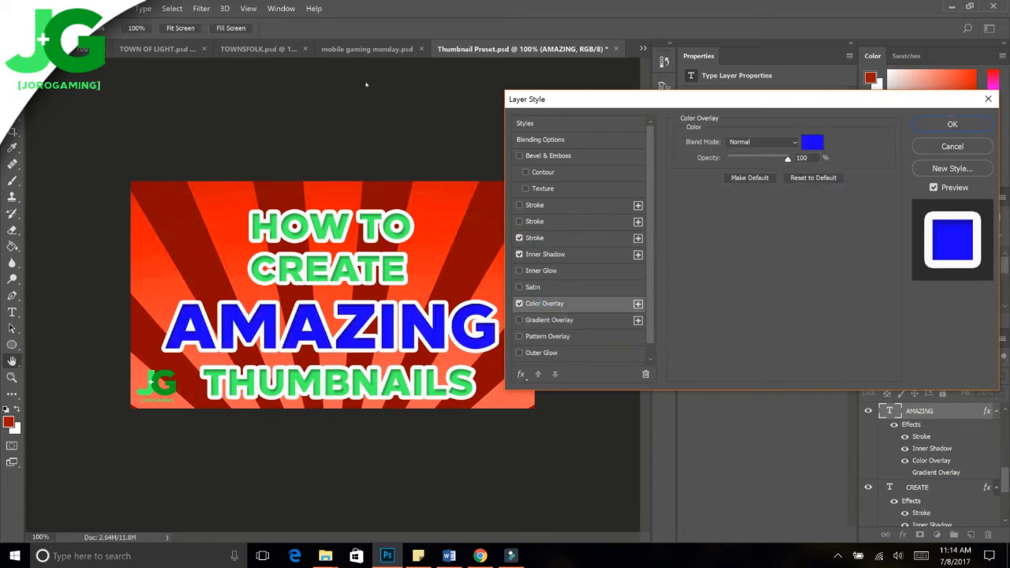
# Step: Set AMAZING's colour overlay to bright red (#ff0000) after trying magenta (#ff00f0), and apply the layer style
pyautogui.click(810, 142)
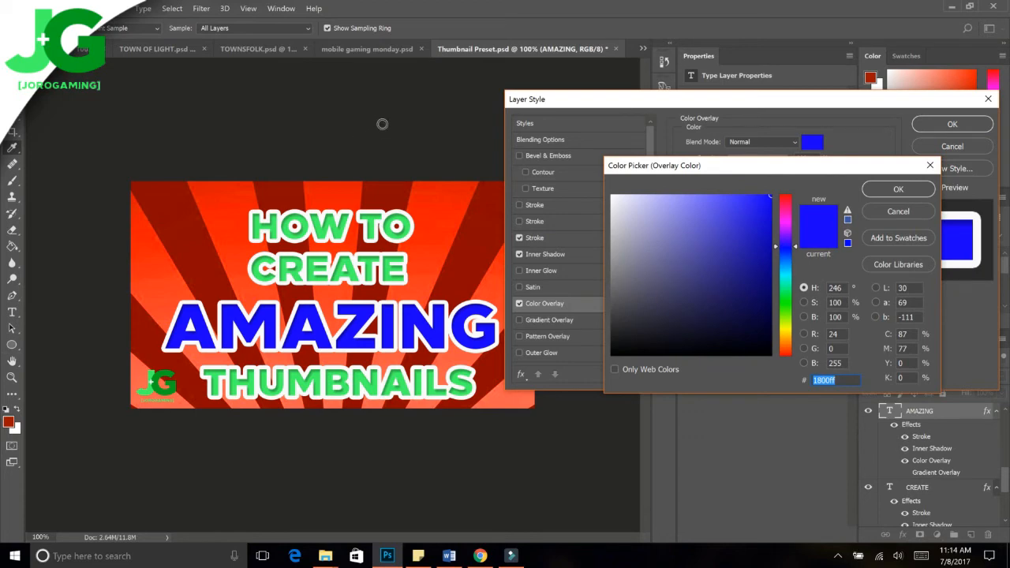
pyautogui.write('ff00f0')
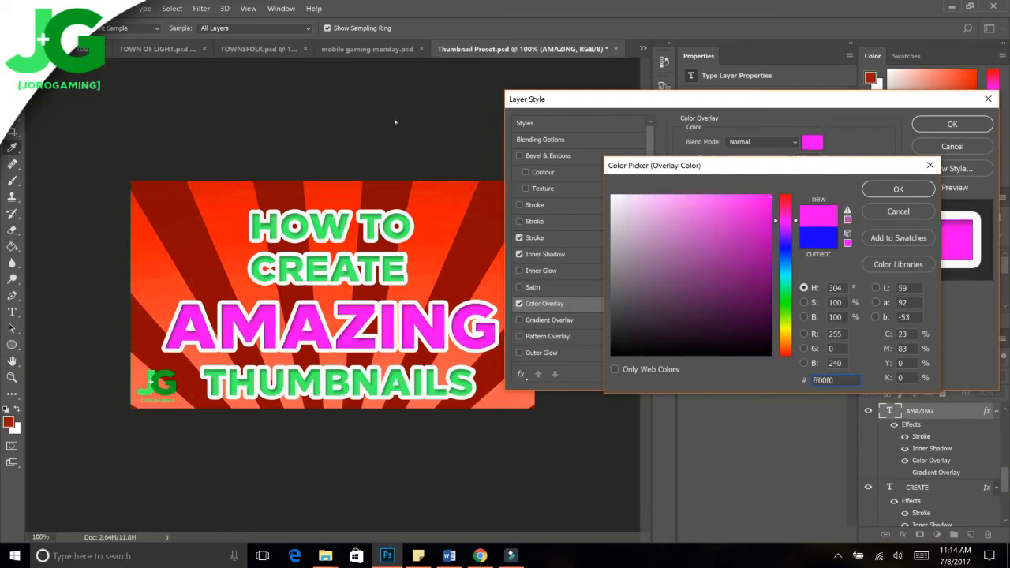
pyautogui.press('BackSpace')
pyautogui.press('BackSpace')
pyautogui.write('00')
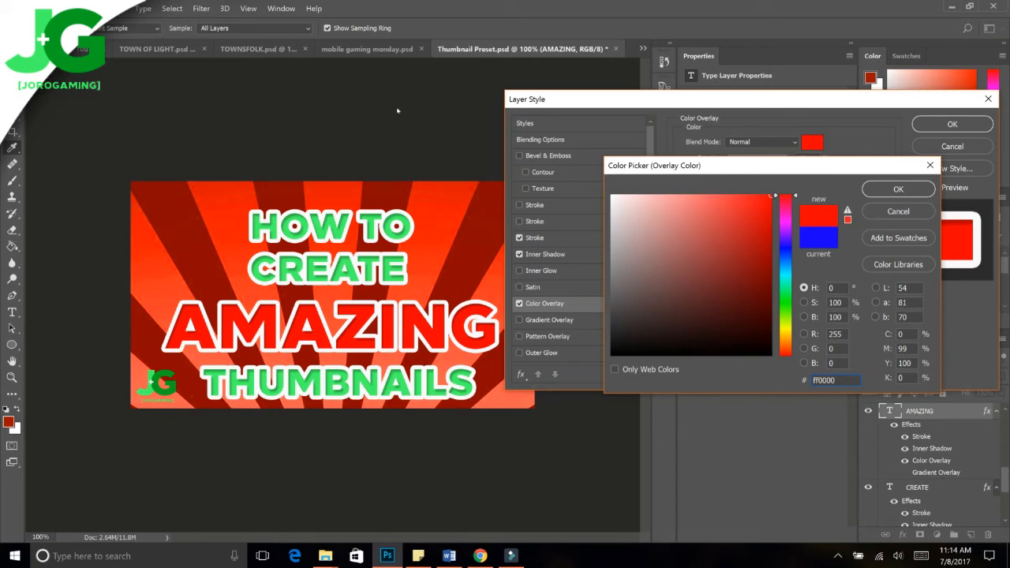
pyautogui.press('Return')
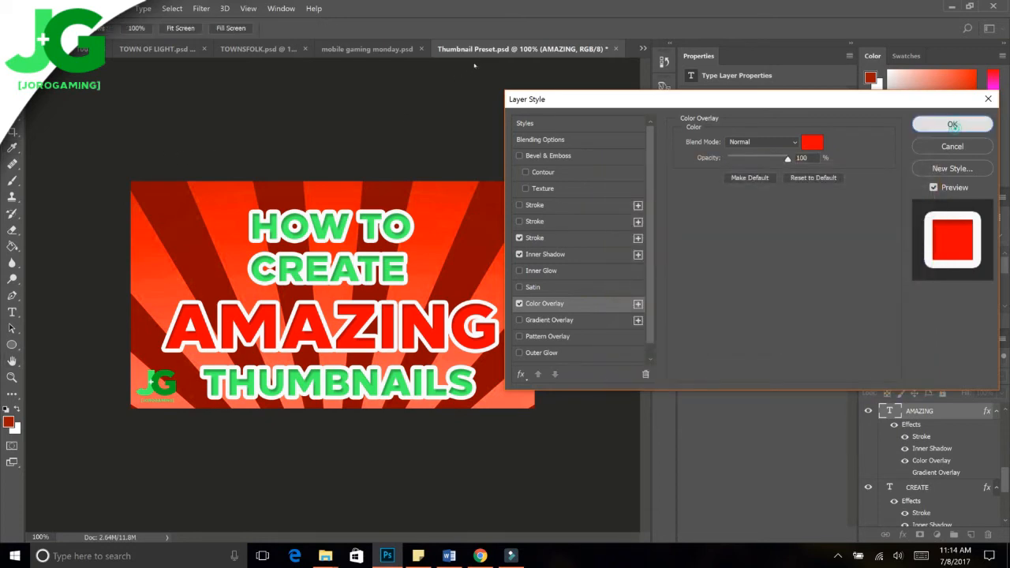
pyautogui.click(952, 124)
# Step: Rotate the HOW TO text 15° clockwise and move it to the thumbnail's upper right area
pyautogui.rightClick(302, 214)
pyautogui.click(331, 224)
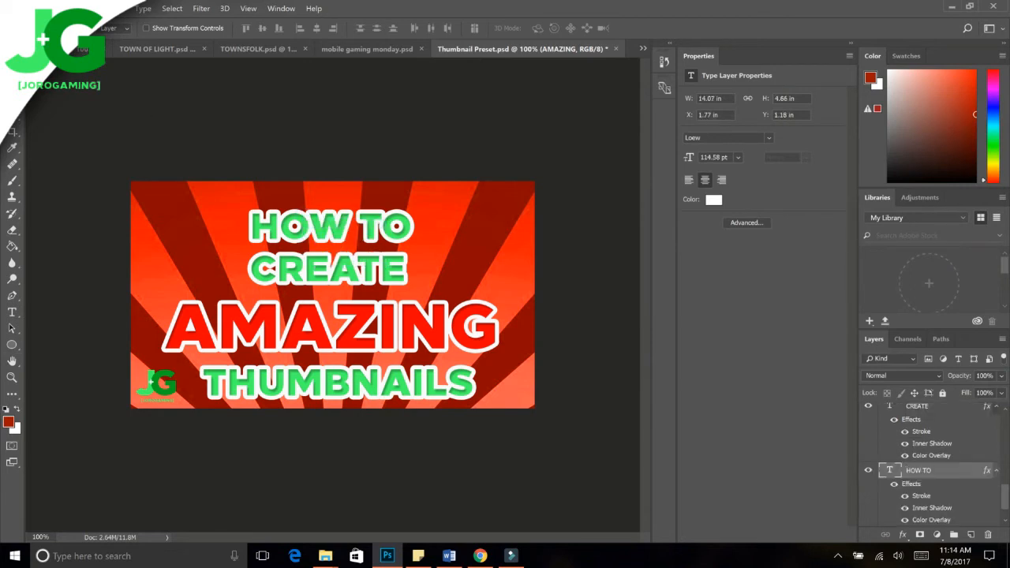
pyautogui.click(56, 8)
pyautogui.click(89, 262)
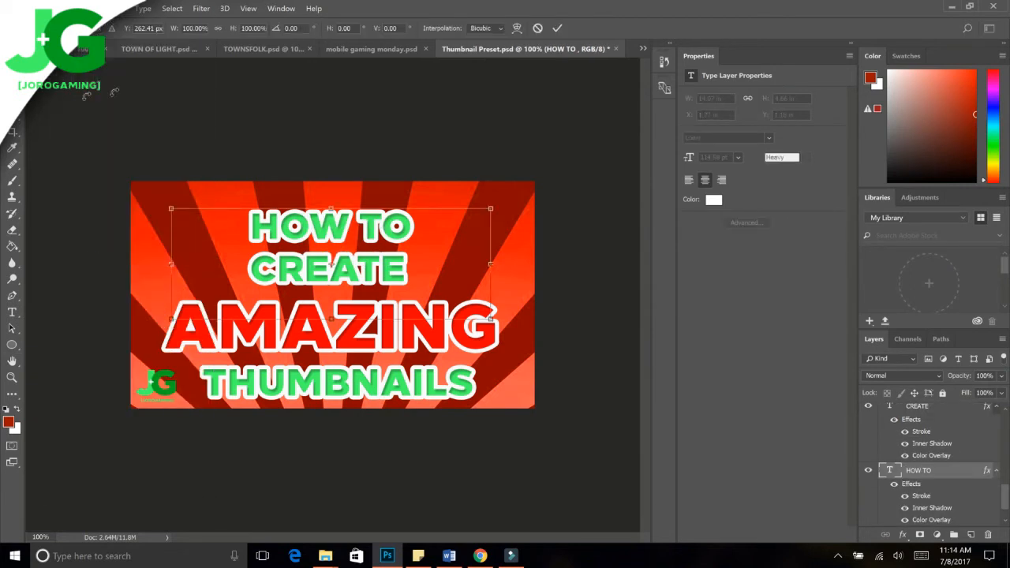
pyautogui.moveTo(150, 203); pyautogui.dragTo(164, 194)
pyautogui.moveTo(362, 217); pyautogui.dragTo(397, 208)
pyautogui.click(12, 66)
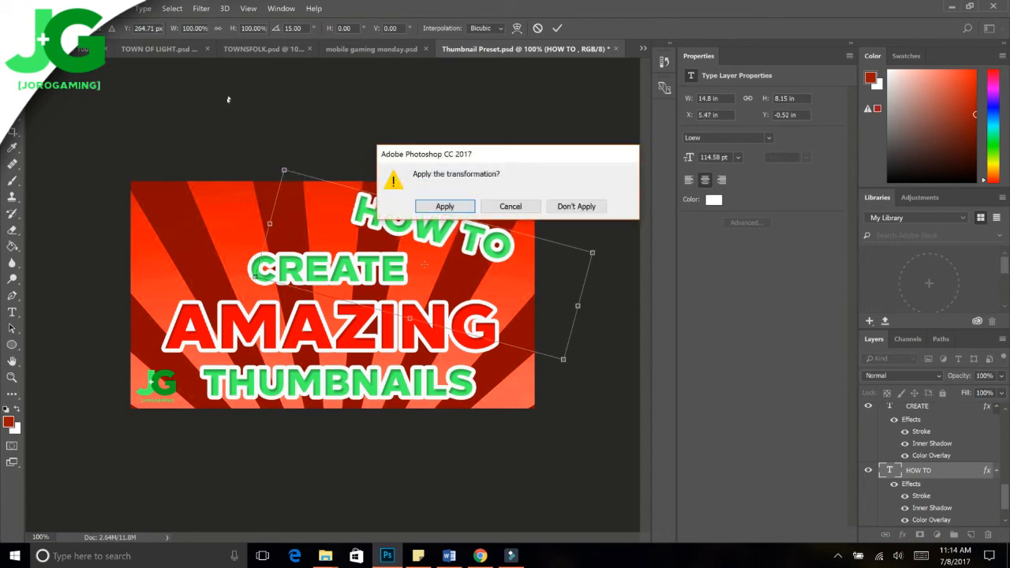
pyautogui.press('Return')
# Step: Rotate the CREATE text 15° clockwise and place it directly beneath the tilted HOW TO
pyautogui.rightClick(353, 255)
pyautogui.click(383, 269)
pyautogui.click(57, 8)
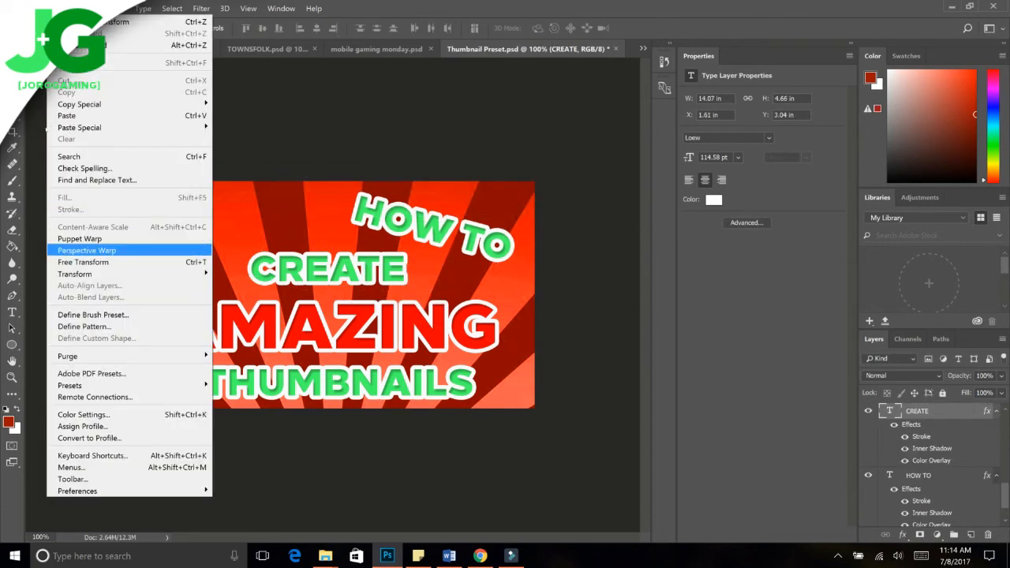
pyautogui.click(83, 262)
pyautogui.moveTo(168, 232); pyautogui.dragTo(193, 210)
pyautogui.moveTo(292, 247); pyautogui.dragTo(337, 231)
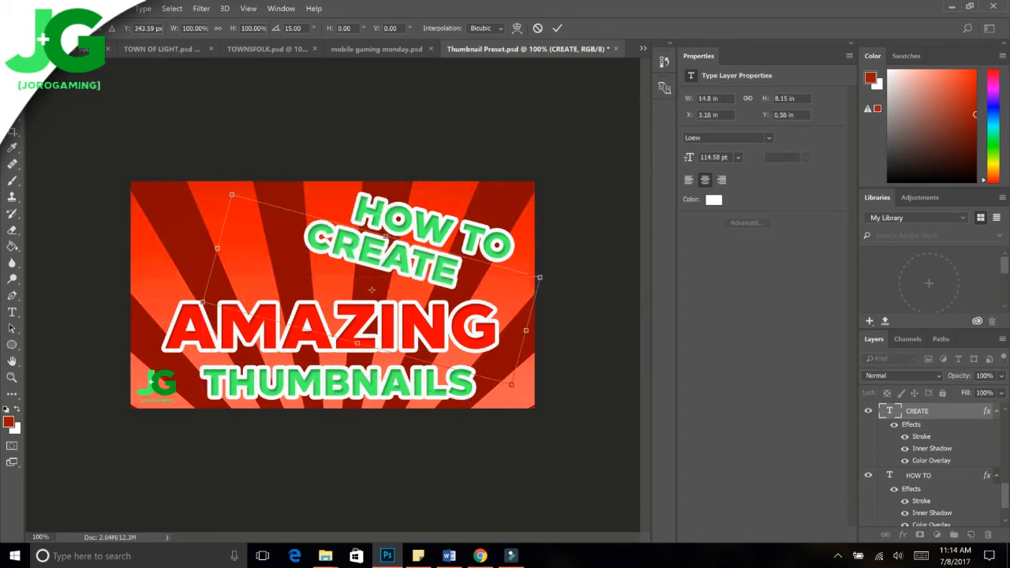
pyautogui.press('v')
pyautogui.press('Return')
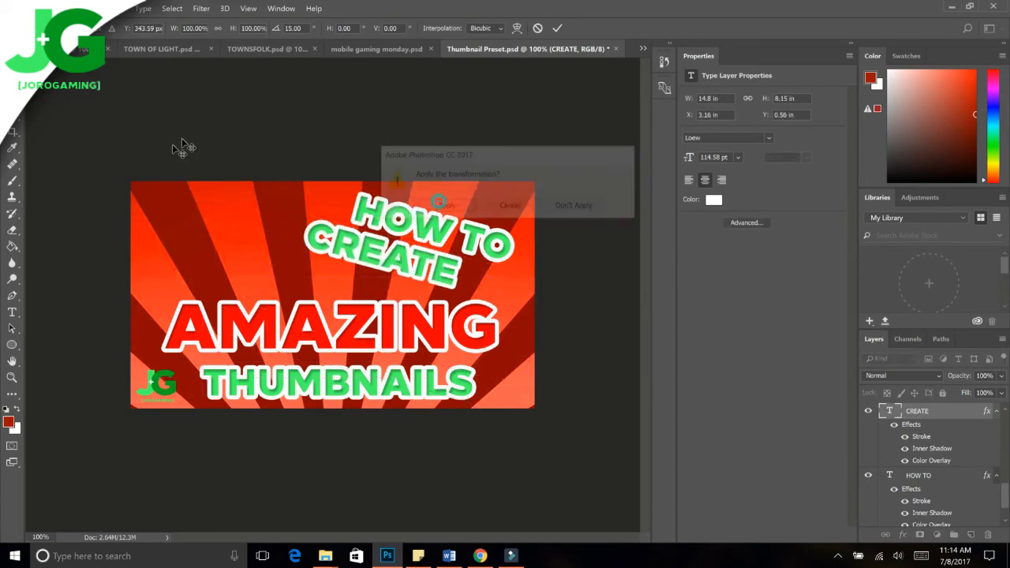
# Step: Rotate the AMAZING text 15° clockwise and place it directly beneath the tilted CREATE
pyautogui.rightClick(309, 308)
pyautogui.click(343, 317)
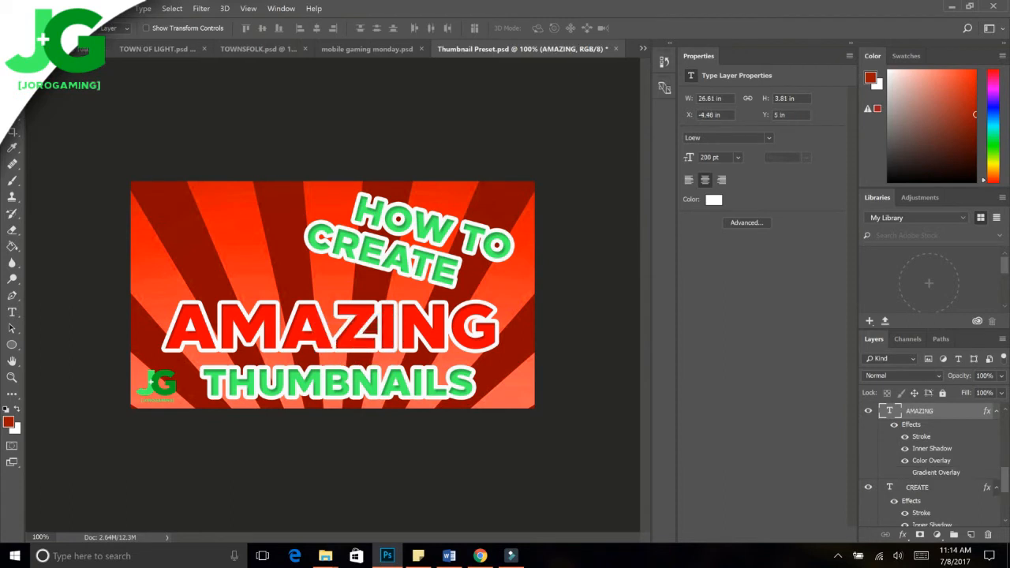
pyautogui.click(55, 8)
pyautogui.click(79, 261)
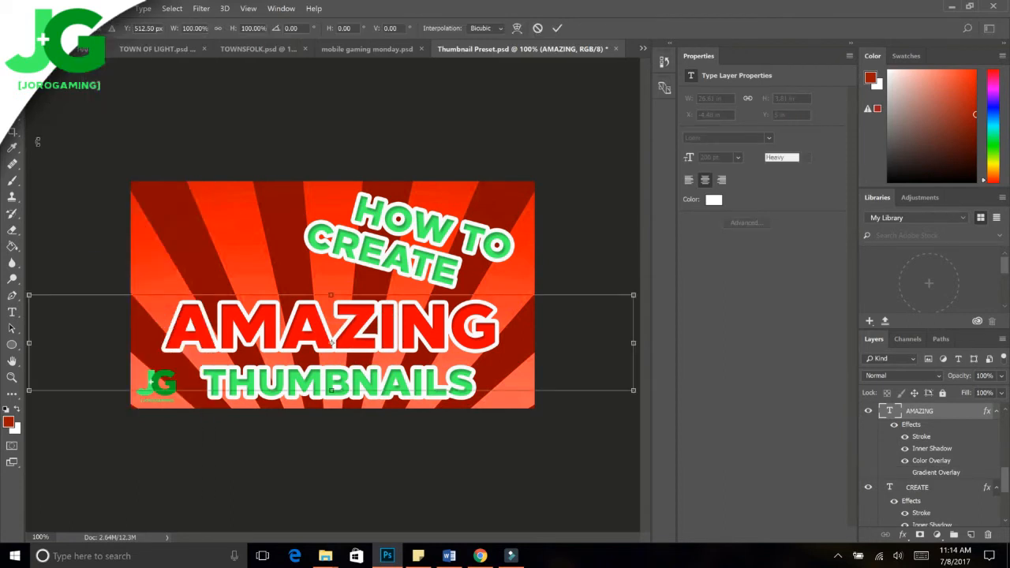
pyautogui.moveTo(99, 273); pyautogui.dragTo(131, 244)
pyautogui.moveTo(246, 297); pyautogui.dragTo(248, 261)
pyautogui.click(11, 67)
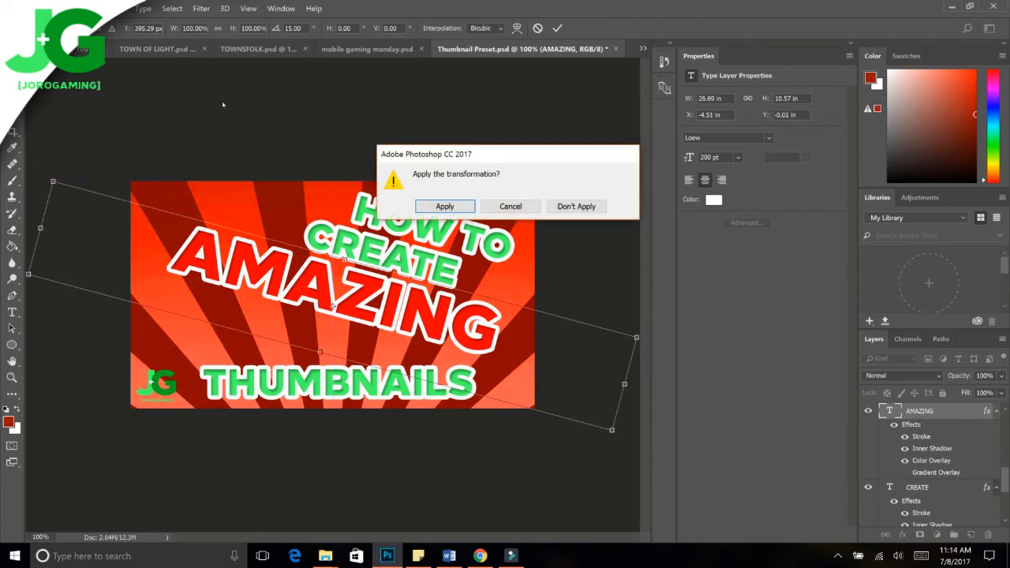
pyautogui.click(445, 206)
# Step: Rotate the THUMBNAILS text 15° clockwise and place it directly beneath the tilted AMAZING
pyautogui.rightClick(359, 374)
pyautogui.click(386, 382)
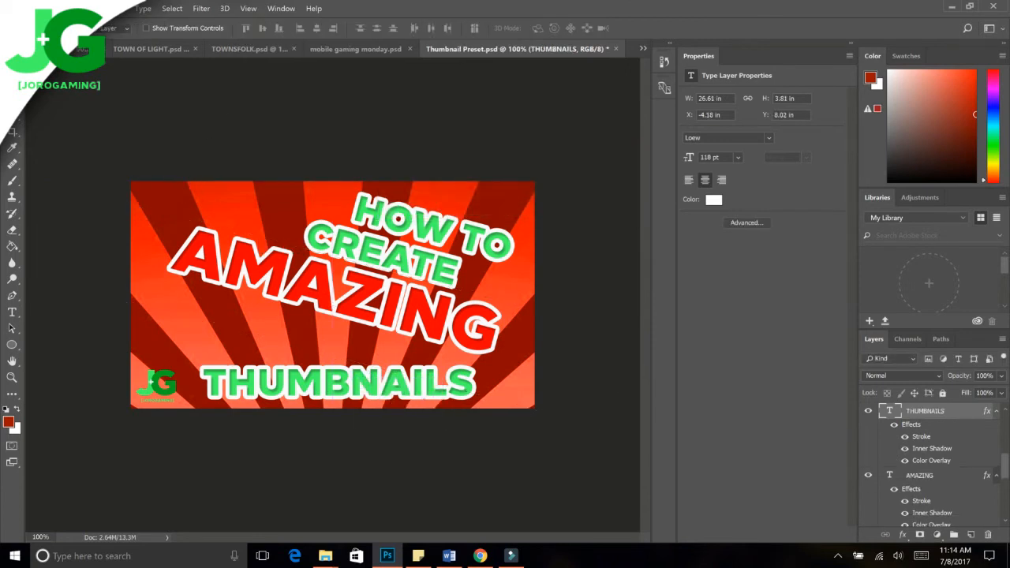
pyautogui.click(58, 9)
pyautogui.click(78, 261)
pyautogui.moveTo(107, 340); pyautogui.dragTo(138, 317)
pyautogui.moveTo(262, 355); pyautogui.dragTo(274, 318)
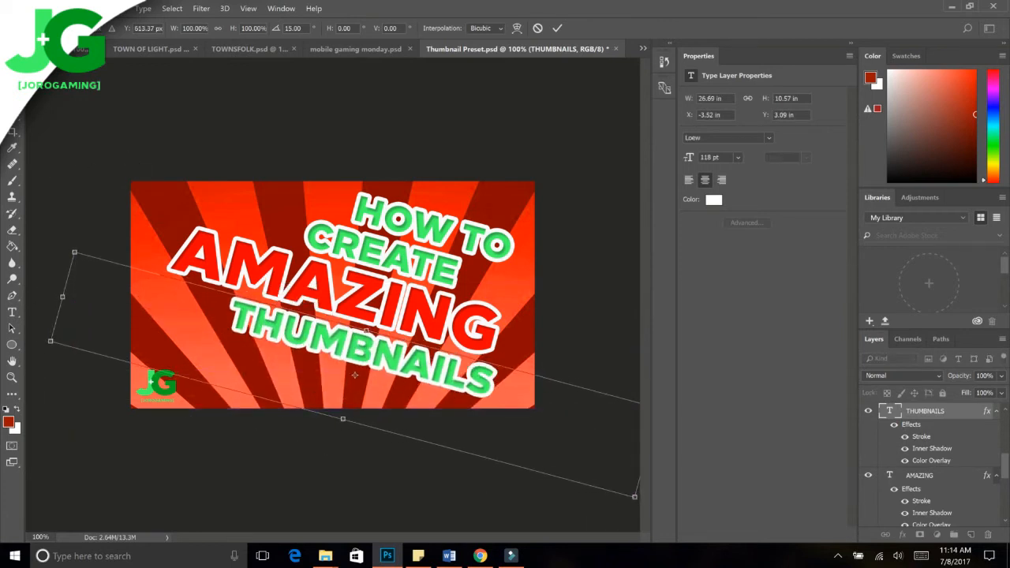
pyautogui.press('v')
pyautogui.press('Return')
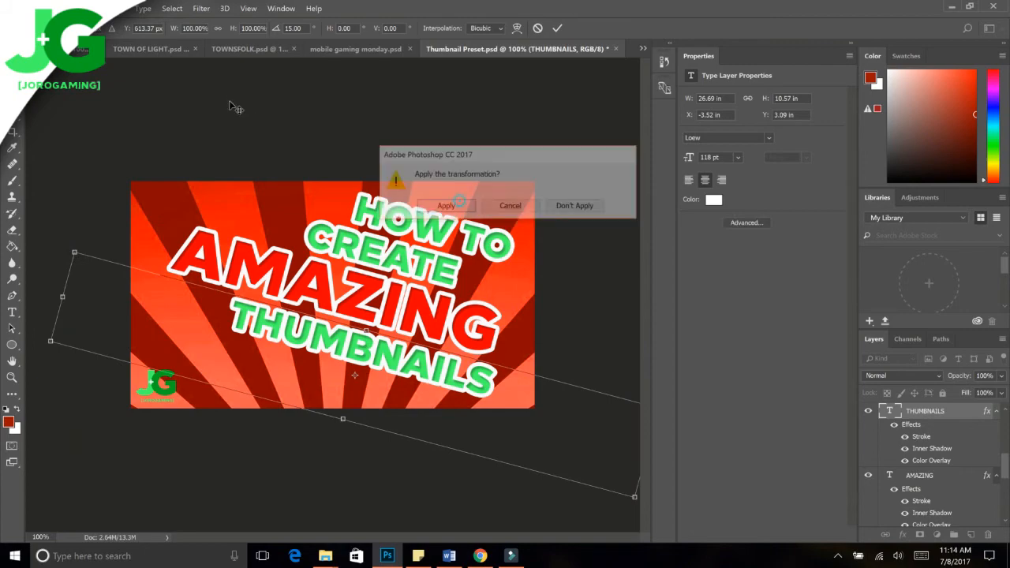
# Step: Switch to Chrome and search Google Images for YOUTUBE LOGO
pyautogui.click(480, 556)
pyautogui.click(298, 10)
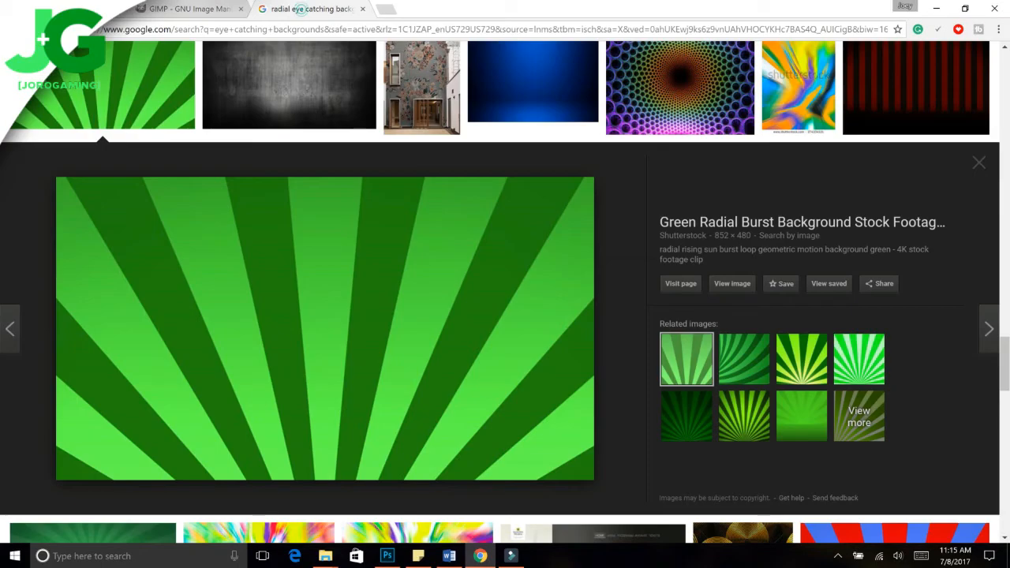
pyautogui.scroll(5, 130, 55)
pyautogui.tripleClick(142, 68)
pyautogui.write('YOUTUBE LOGO')
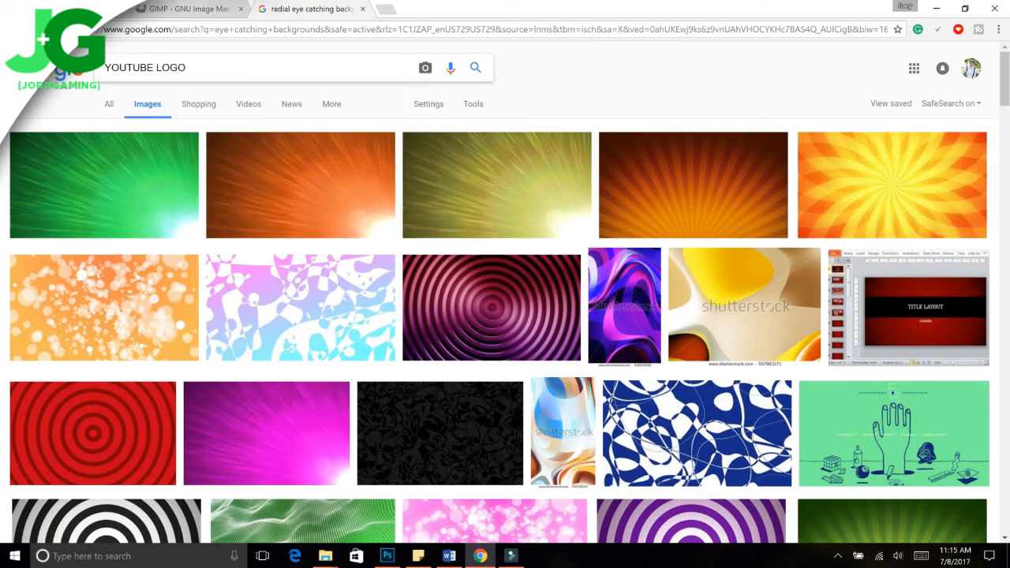
pyautogui.press('Return')
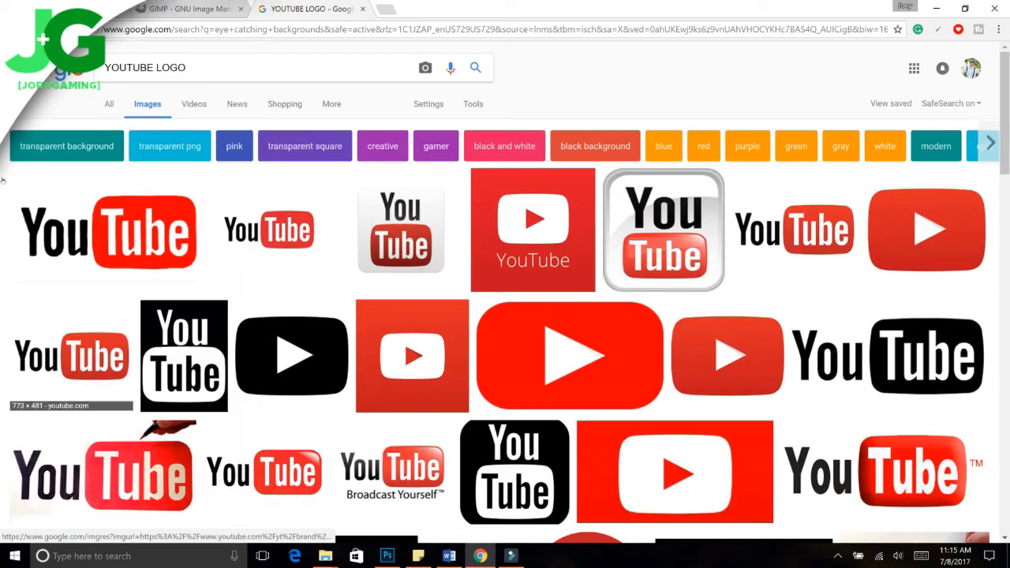
# Step: Save the 773 × 481 transparent YouTube logo to the Desktop as the PNG image YouTube-logo-full_color
pyautogui.click(51, 349)
pyautogui.rightClick(371, 304)
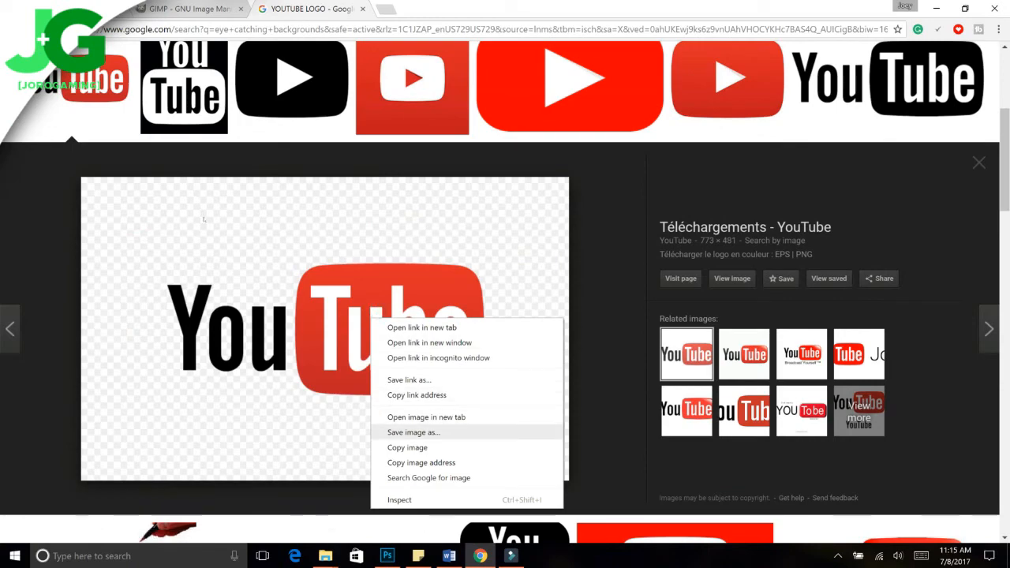
pyautogui.click(407, 433)
pyautogui.scroll(-2, 407, 436)
pyautogui.click(60, 91)
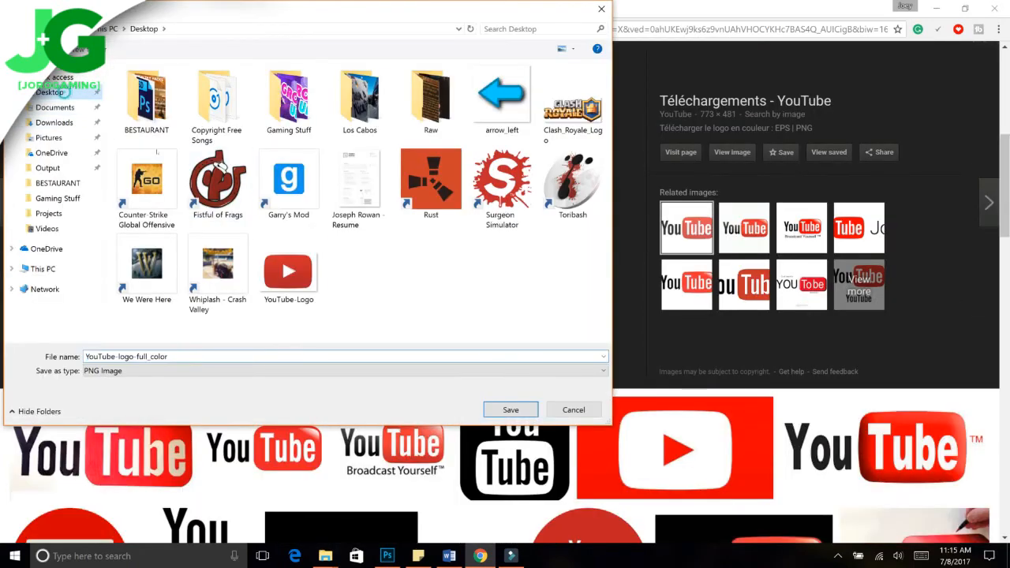
pyautogui.click(505, 408)
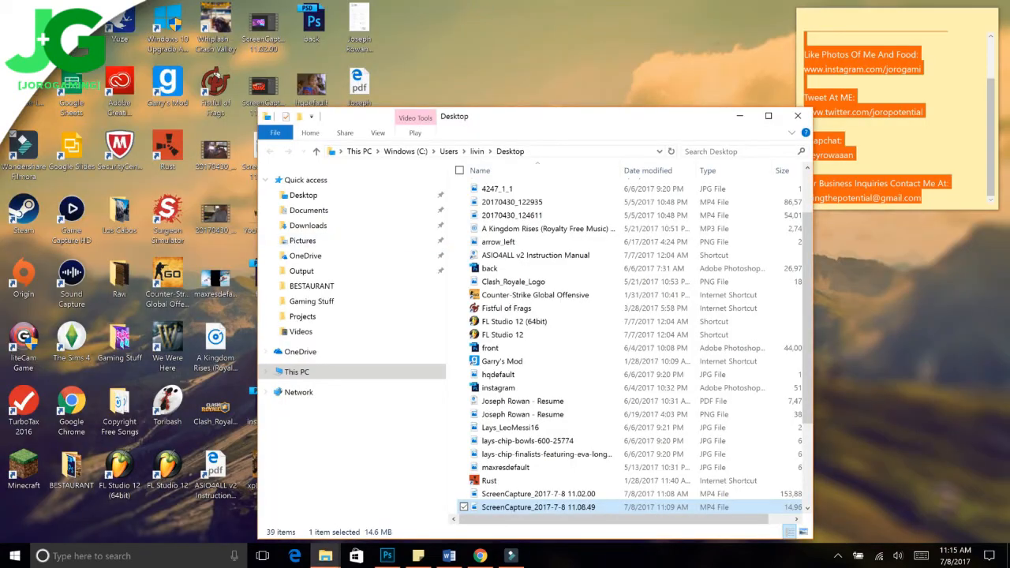
# Step: Place YouTube-logo-full_color in the Photoshop thumbnail, scaled to about 52%, beside the JG logo along the lower edge
pyautogui.click(792, 112)
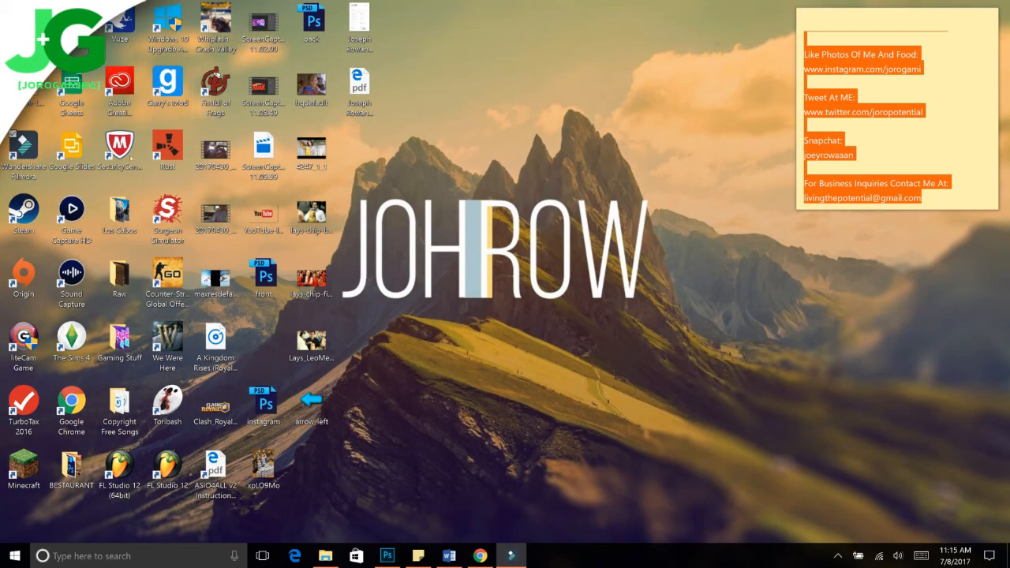
pyautogui.click(386, 555)
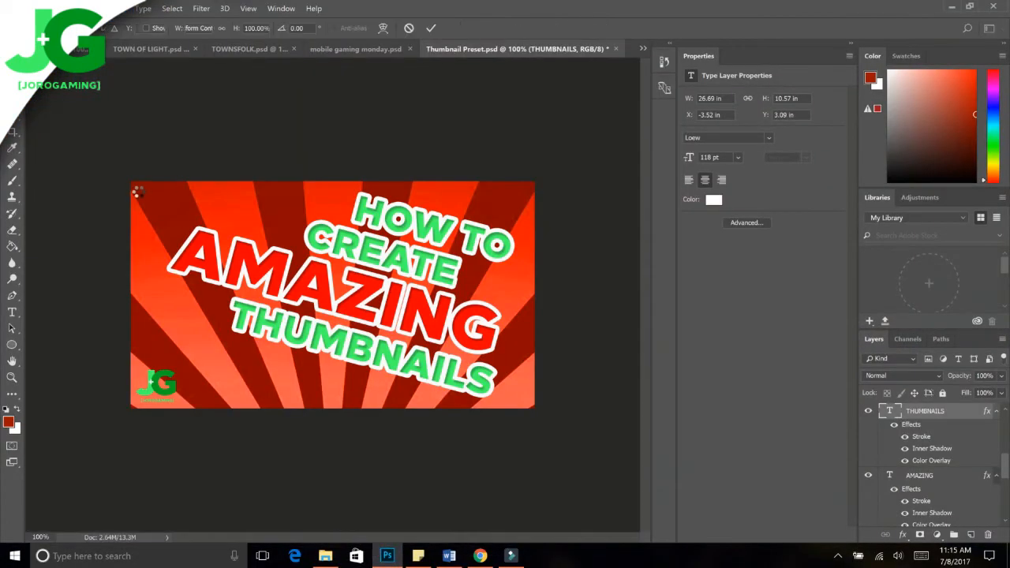
pyautogui.moveTo(267, 287); pyautogui.dragTo(208, 360)
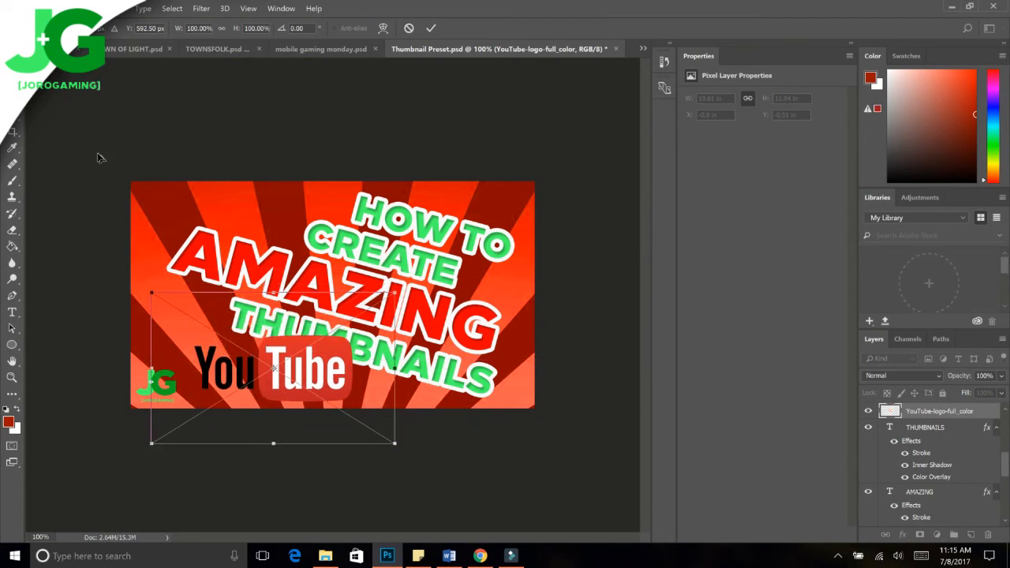
pyautogui.moveTo(152, 292); pyautogui.dragTo(268, 366)
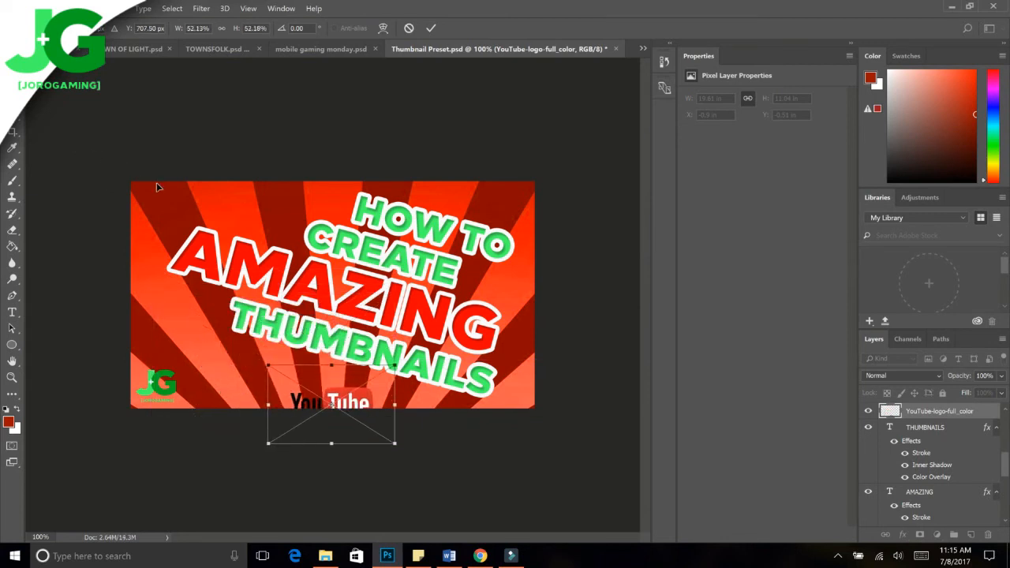
pyautogui.moveTo(318, 385); pyautogui.dragTo(227, 358)
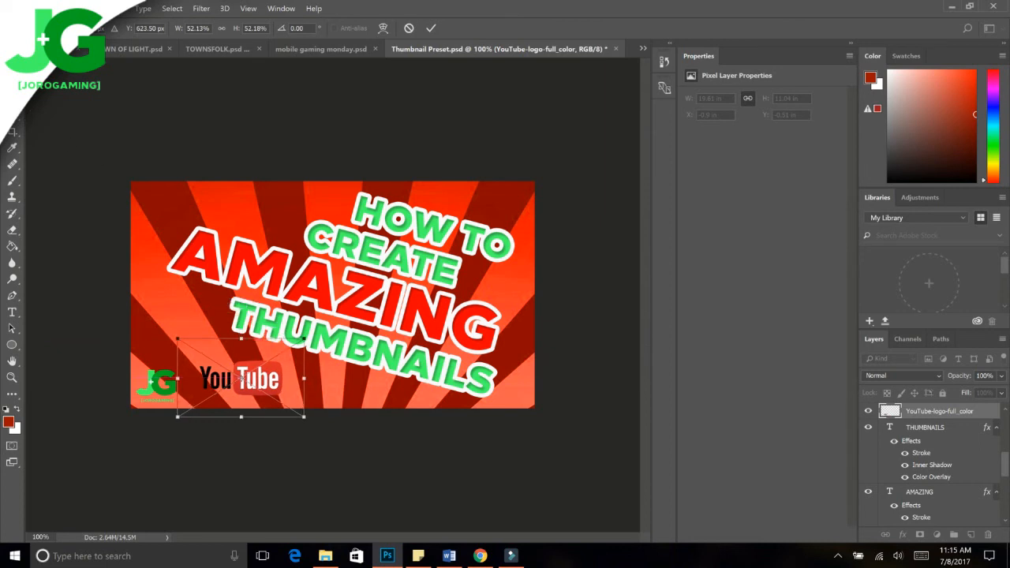
pyautogui.press('v')
pyautogui.click(418, 207)
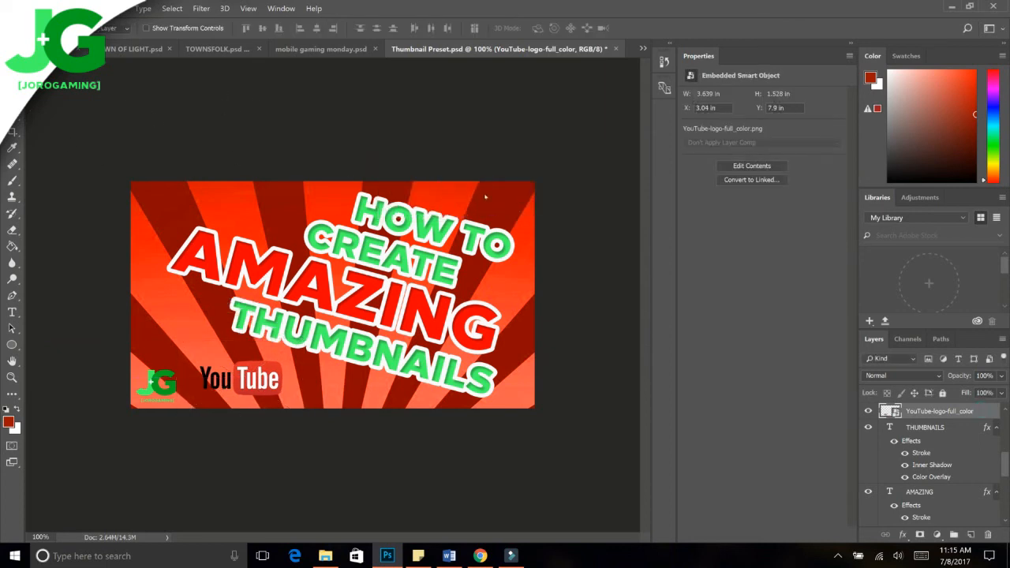
# Step: Give the YouTube logo a white (#ffffff) 8 px outside stroke and move the logo slightly lower
pyautogui.doubleClick(978, 412)
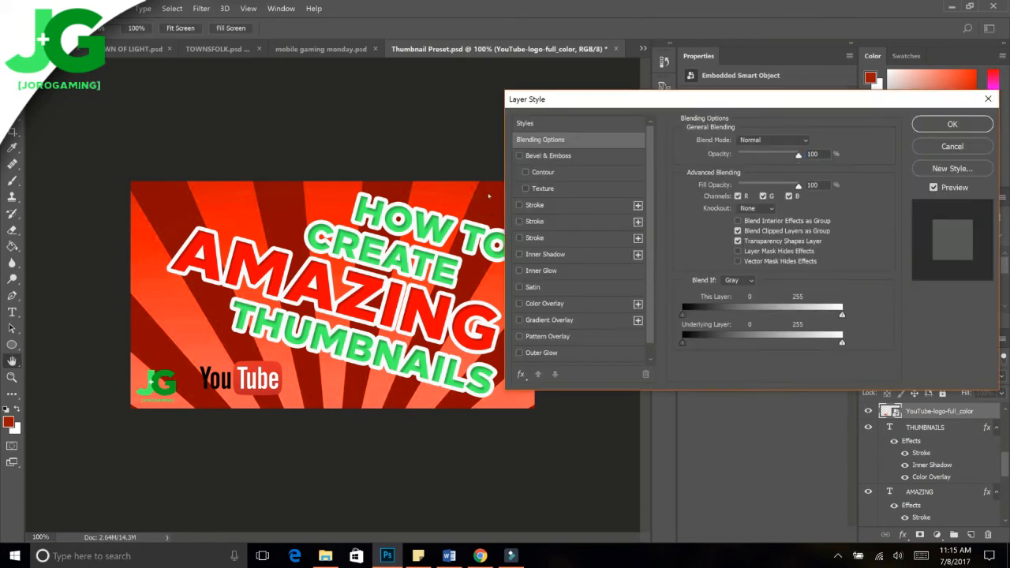
pyautogui.click(536, 222)
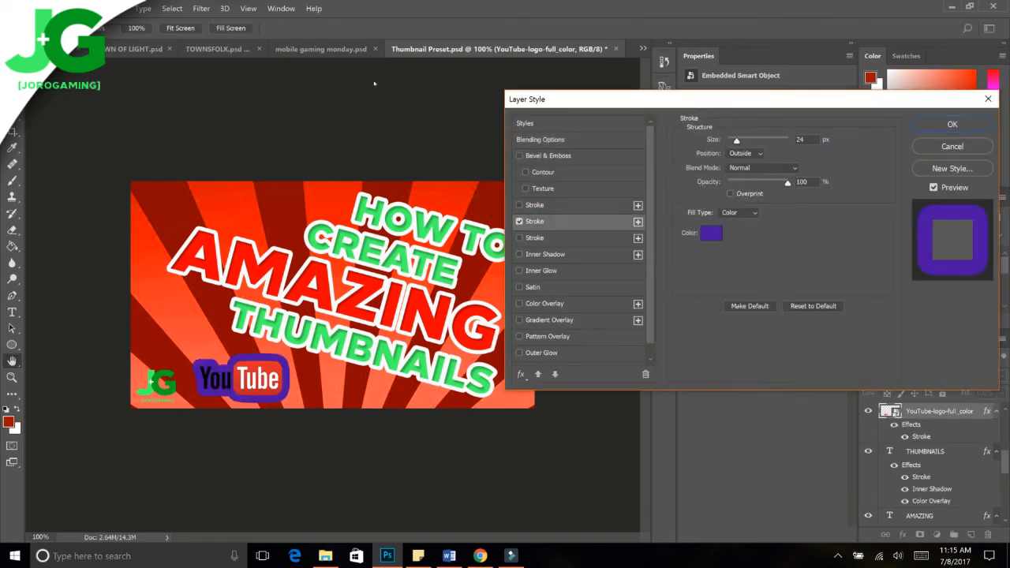
pyautogui.click(711, 233)
pyautogui.moveTo(705, 256); pyautogui.dragTo(584, 186)
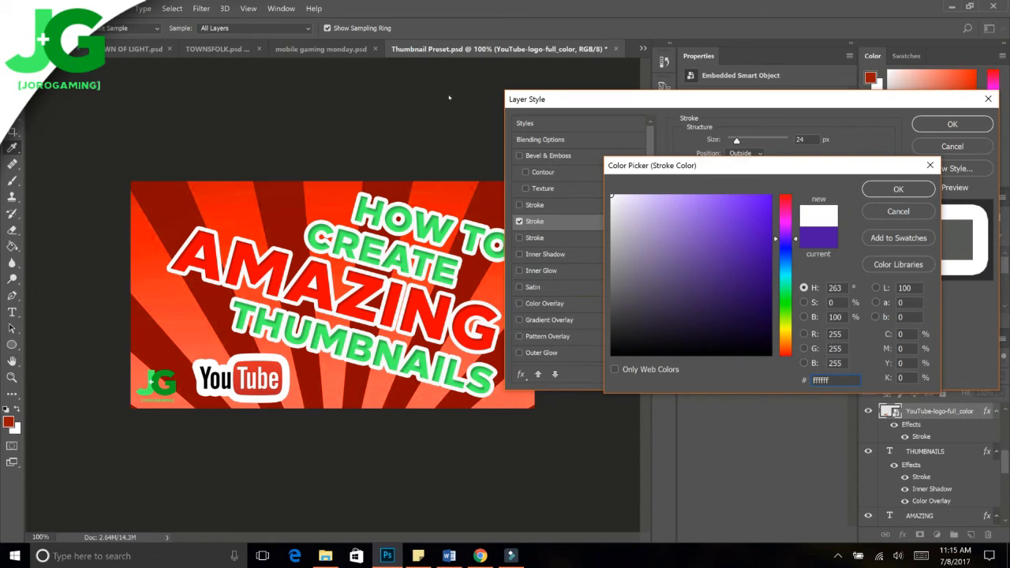
pyautogui.click(897, 190)
pyautogui.moveTo(736, 140); pyautogui.dragTo(730, 140)
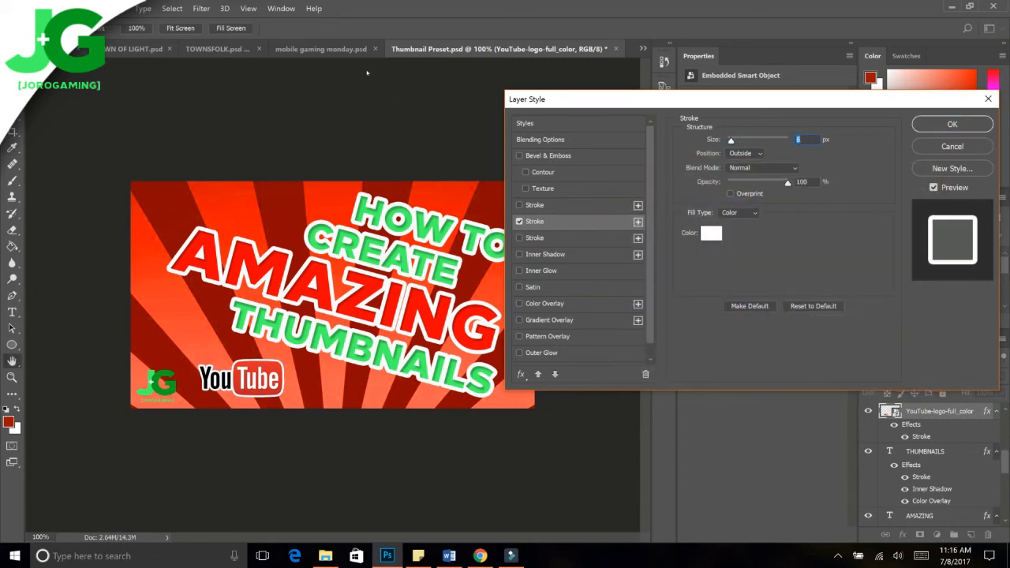
pyautogui.click(952, 124)
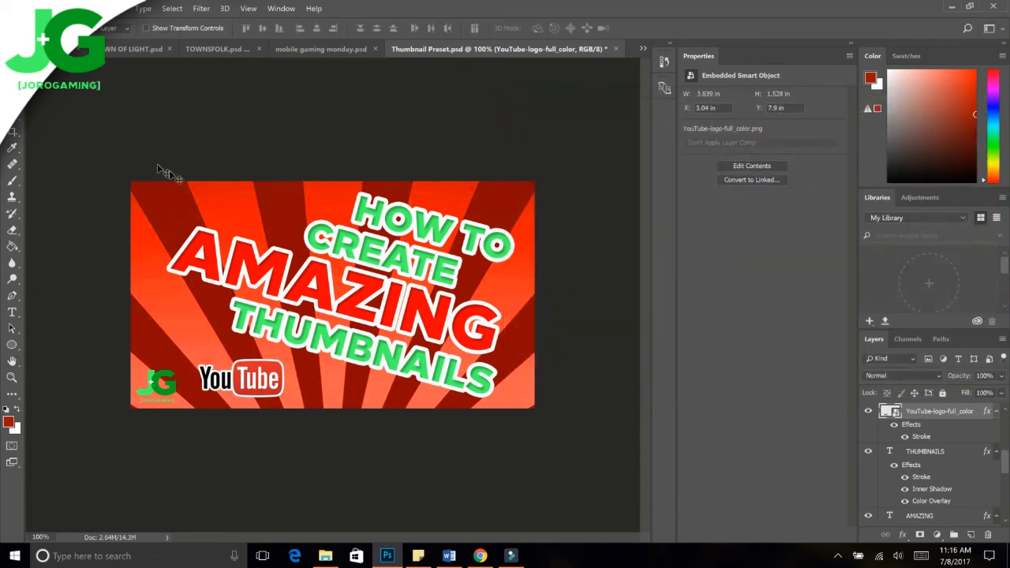
pyautogui.moveTo(129, 196); pyautogui.dragTo(125, 200)
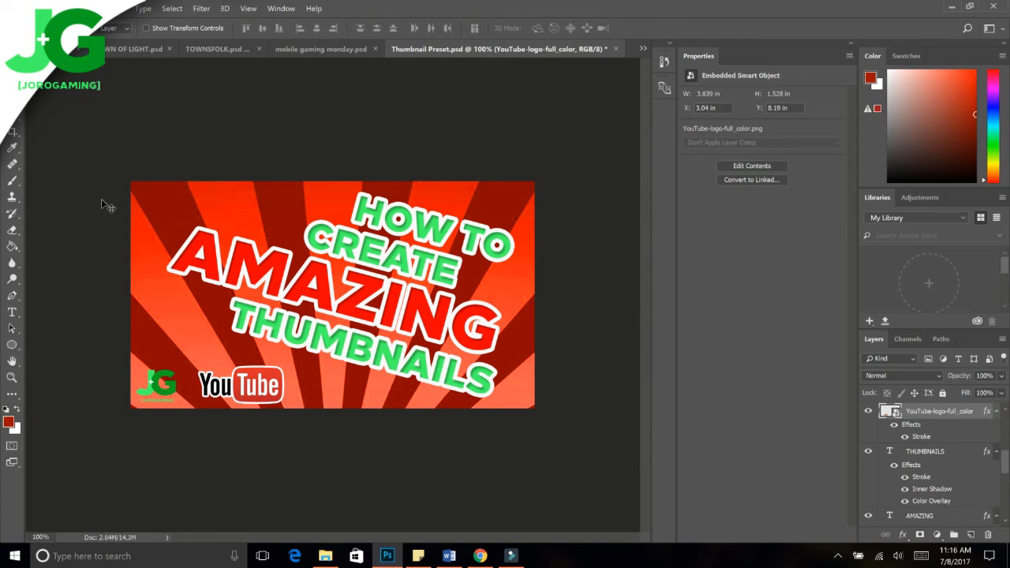
# Step: Draw a closed Pen tool shape about 714 by 541 px with a curved inner edge around the JG logo's lower-left corner
pyautogui.click(11, 344)
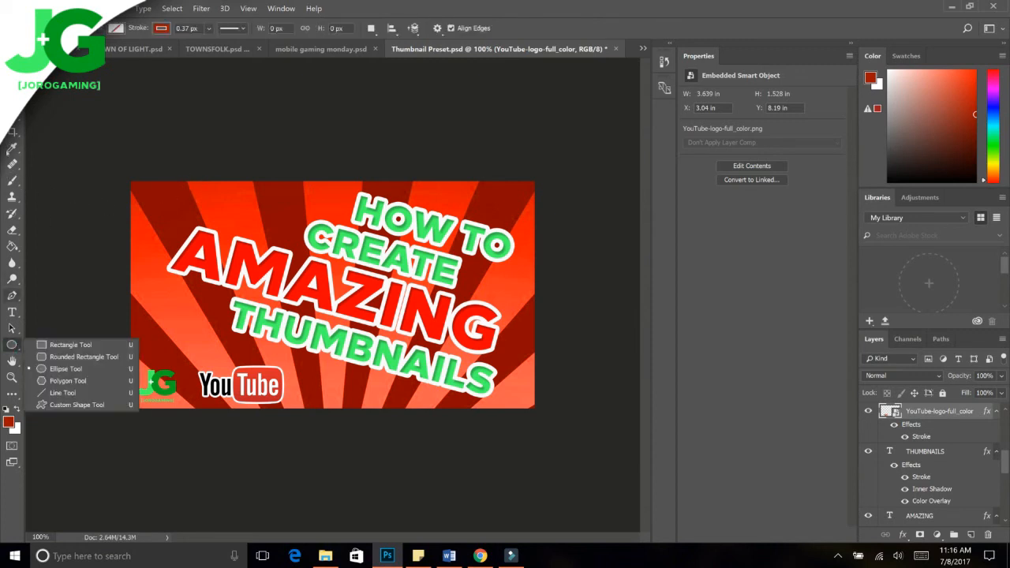
pyautogui.click(12, 295)
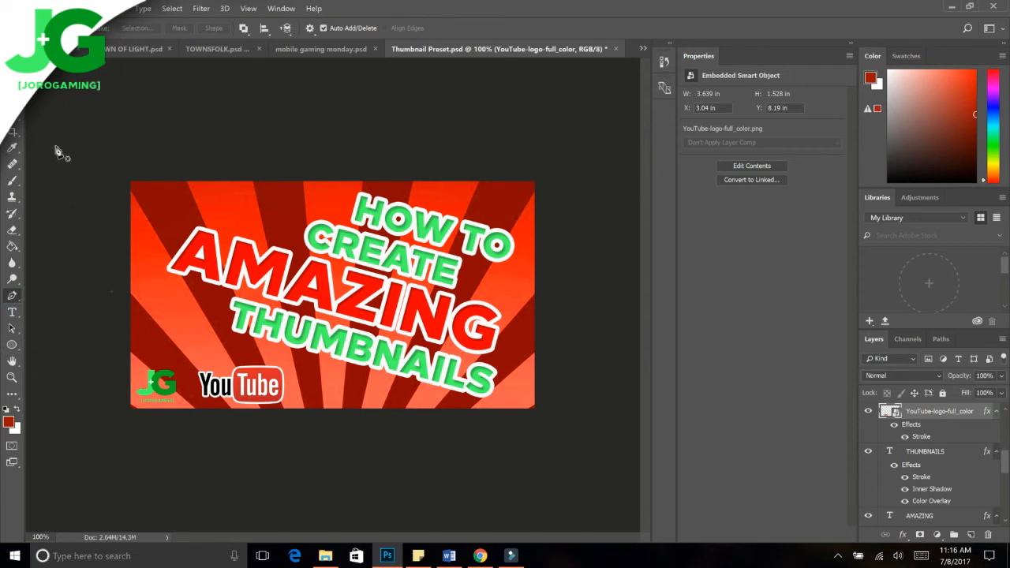
pyautogui.click(111, 292)
pyautogui.moveTo(297, 456); pyautogui.dragTo(394, 459)
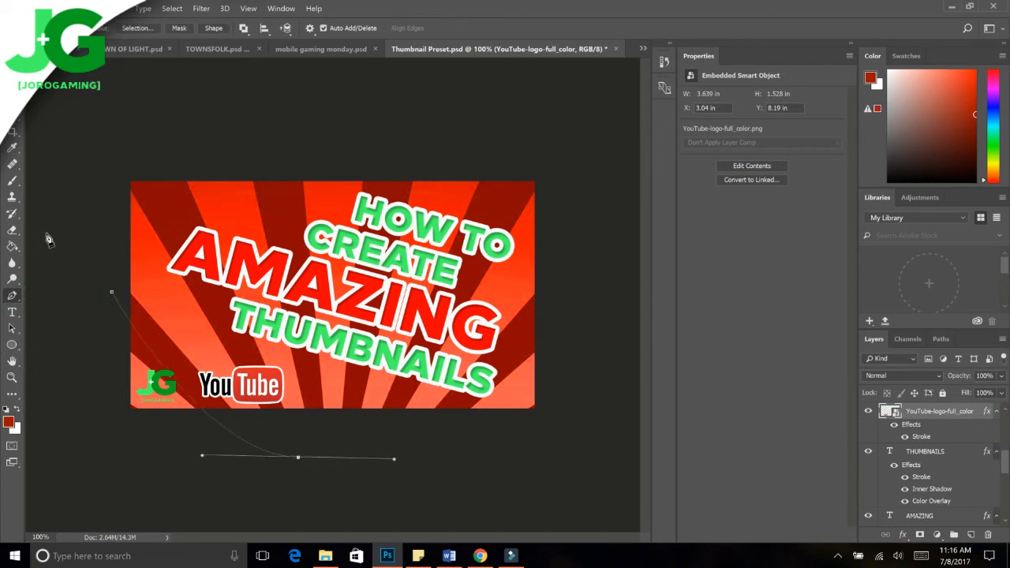
pyautogui.click(92, 463)
pyautogui.click(107, 292)
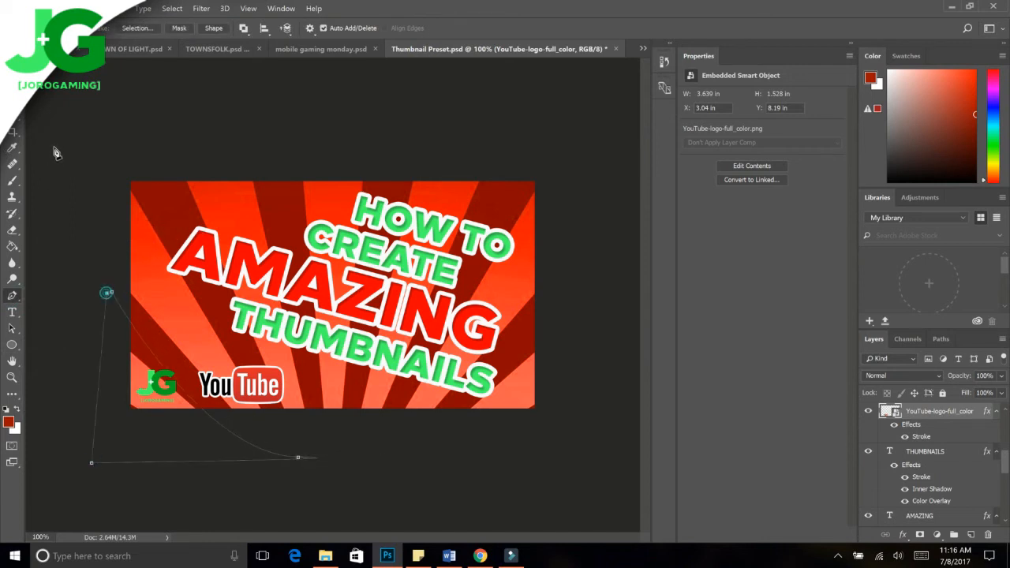
pyautogui.click(112, 293)
pyautogui.hotkey('ctrl', 'z')
pyautogui.click(112, 293)
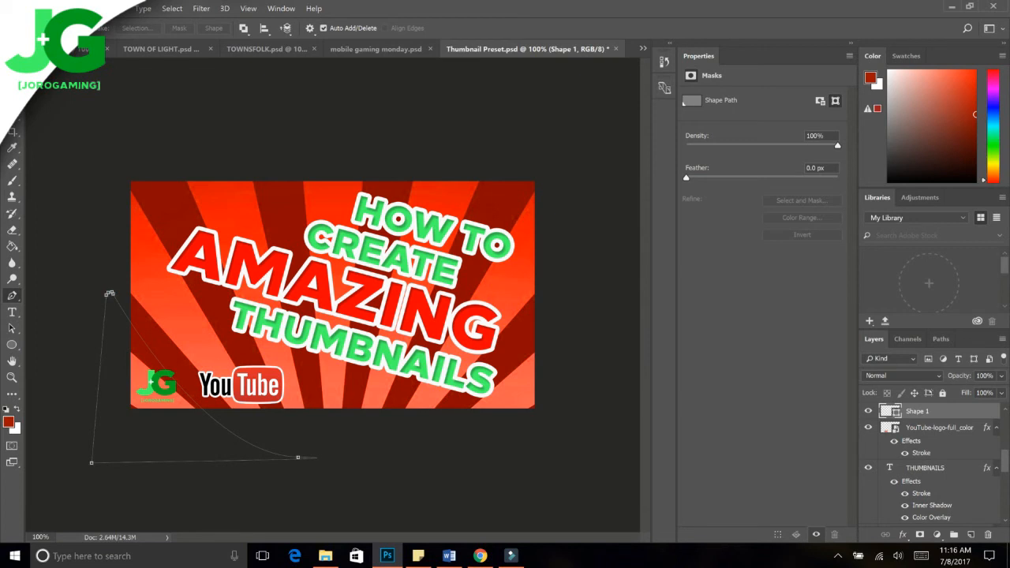
pyautogui.click(109, 294)
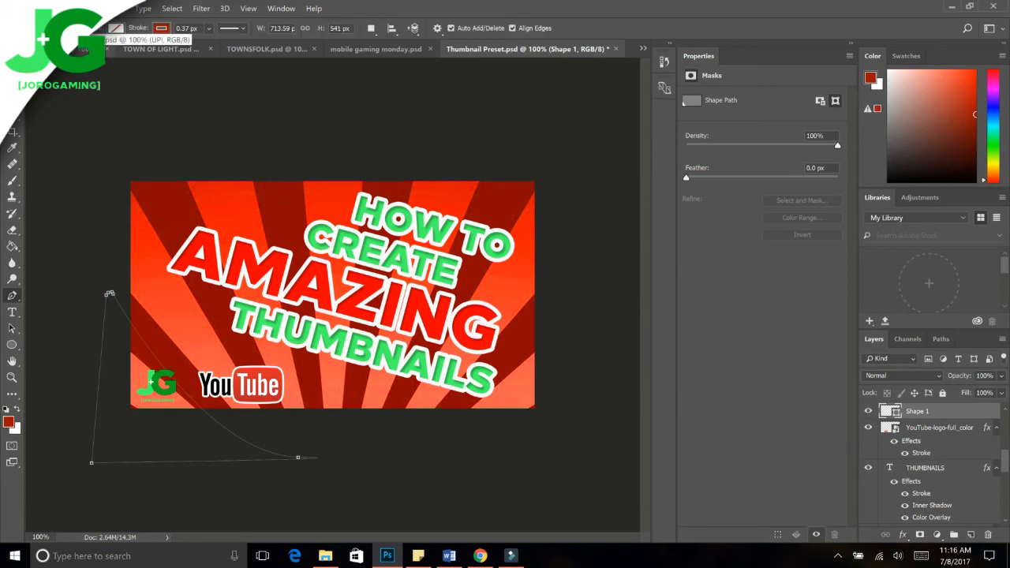
# Step: Fill the corner shape behind the JG logo with white and fine-tune its position
pyautogui.click(116, 27)
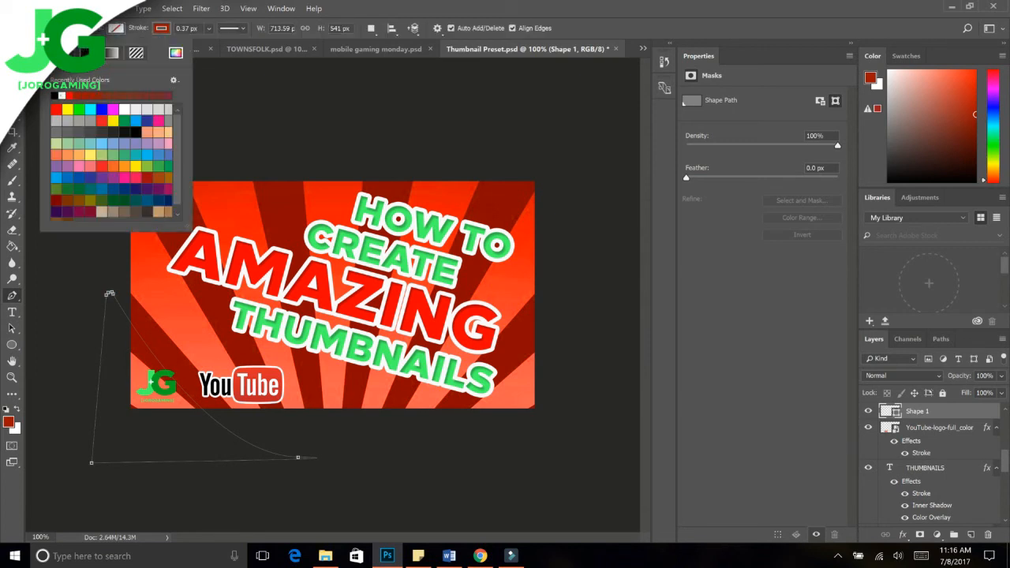
pyautogui.click(61, 96)
pyautogui.click(11, 67)
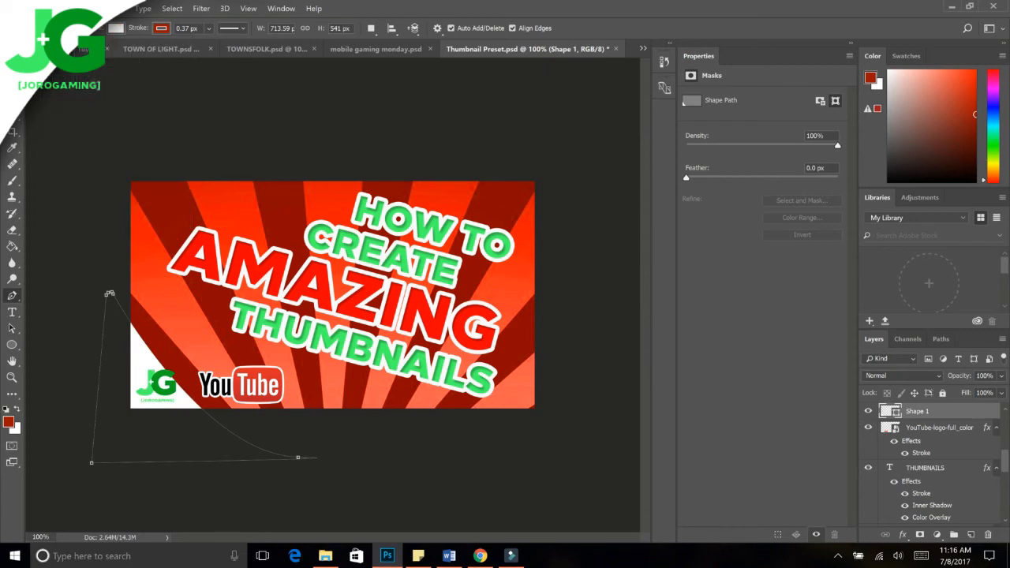
pyautogui.rightClick(139, 360)
pyautogui.click(154, 365)
pyautogui.moveTo(144, 353)
pyautogui.mouseDown()
pyautogui.moveTo(133, 354)
pyautogui.moveTo(140, 353)
pyautogui.mouseUp()
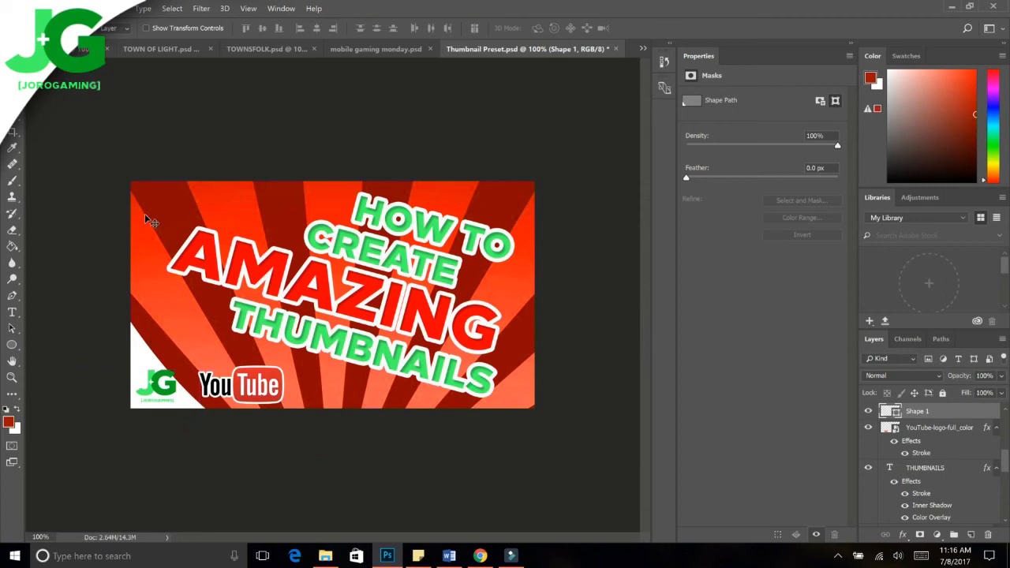